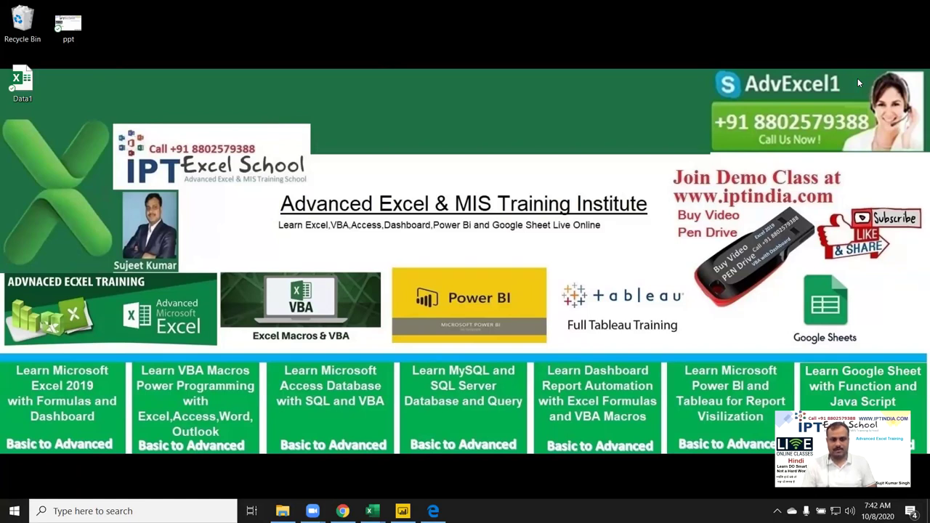
Switch from the desktop to the open Power BI Desktop report window
{"action": "key", "text": "alt+Tab"}
Start an Excel import and open the Data workbook from Documents
{"action": "left_click", "coordinate": [133, 71]}
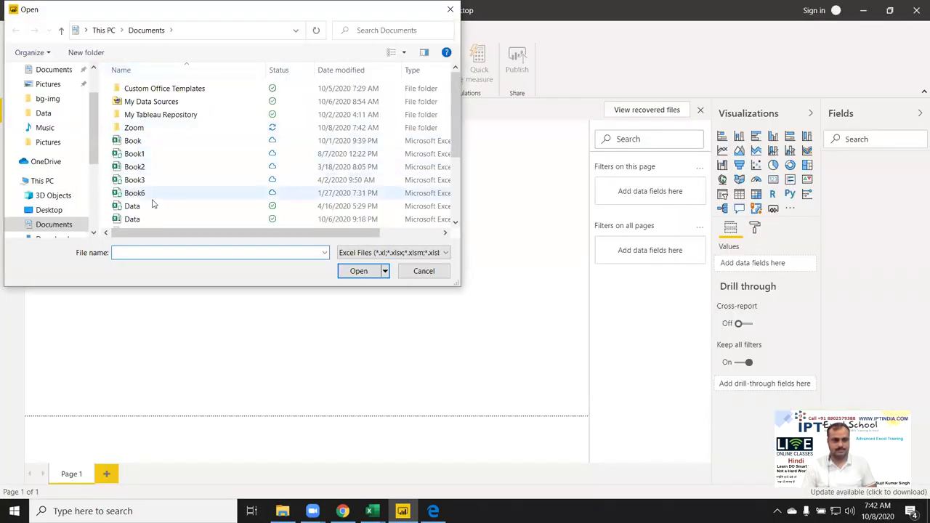
{"action": "left_click", "coordinate": [150, 219]}
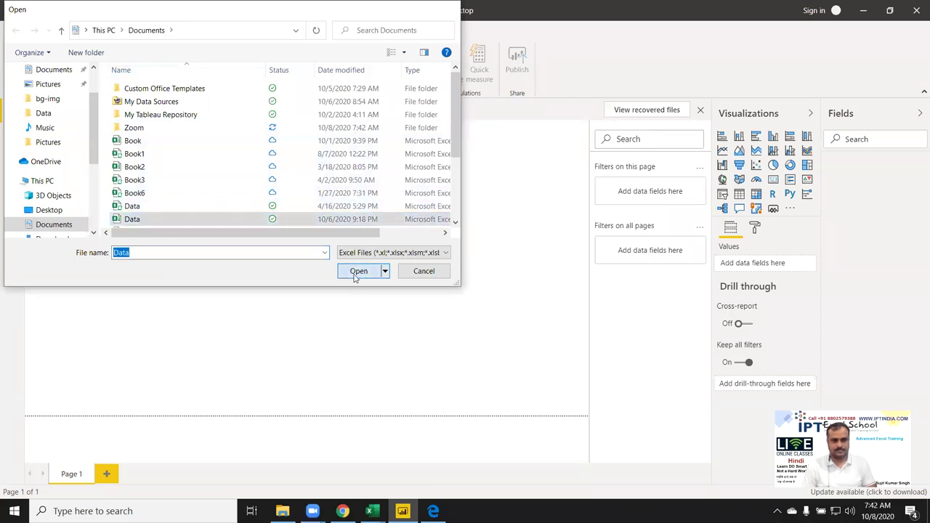
{"action": "left_click", "coordinate": [358, 271]}
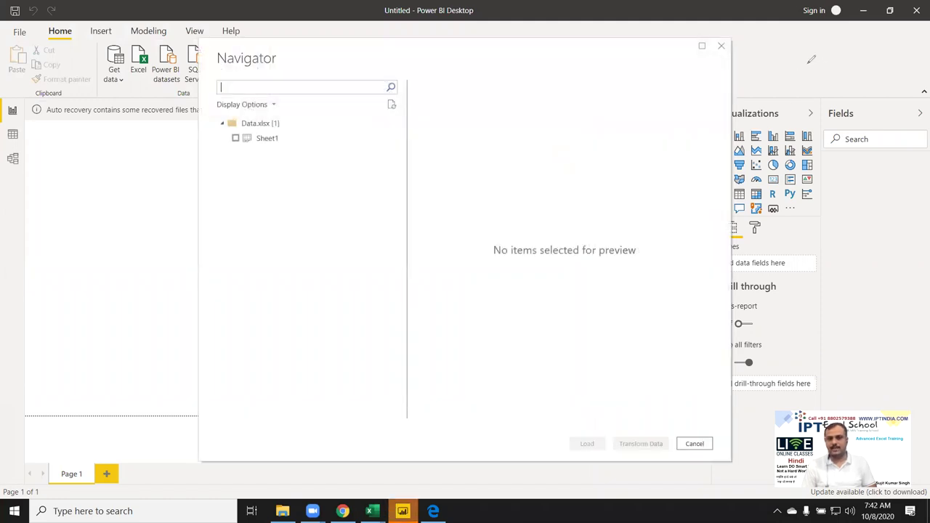
{"action": "mouse_move", "coordinate": [822, 59]}
{"action": "left_mouse_down"}
{"action": "mouse_move", "coordinate": [789, 60]}
{"action": "mouse_move", "coordinate": [819, 71]}
{"action": "mouse_move", "coordinate": [812, 112]}
{"action": "mouse_move", "coordinate": [788, 130]}
{"action": "mouse_move", "coordinate": [835, 145]}
{"action": "left_mouse_up"}
{"action": "mouse_move", "coordinate": [797, 173]}
{"action": "left_mouse_down"}
{"action": "mouse_move", "coordinate": [777, 200]}
{"action": "mouse_move", "coordinate": [832, 187]}
{"action": "mouse_move", "coordinate": [841, 198]}
{"action": "mouse_move", "coordinate": [778, 231]}
{"action": "mouse_move", "coordinate": [808, 246]}
{"action": "mouse_move", "coordinate": [844, 224]}
{"action": "mouse_move", "coordinate": [854, 235]}
{"action": "left_mouse_up"}
{"action": "mouse_move", "coordinate": [802, 279]}
{"action": "left_mouse_down"}
{"action": "mouse_move", "coordinate": [780, 293]}
{"action": "mouse_move", "coordinate": [798, 305]}
{"action": "mouse_move", "coordinate": [819, 298]}
{"action": "left_mouse_up"}
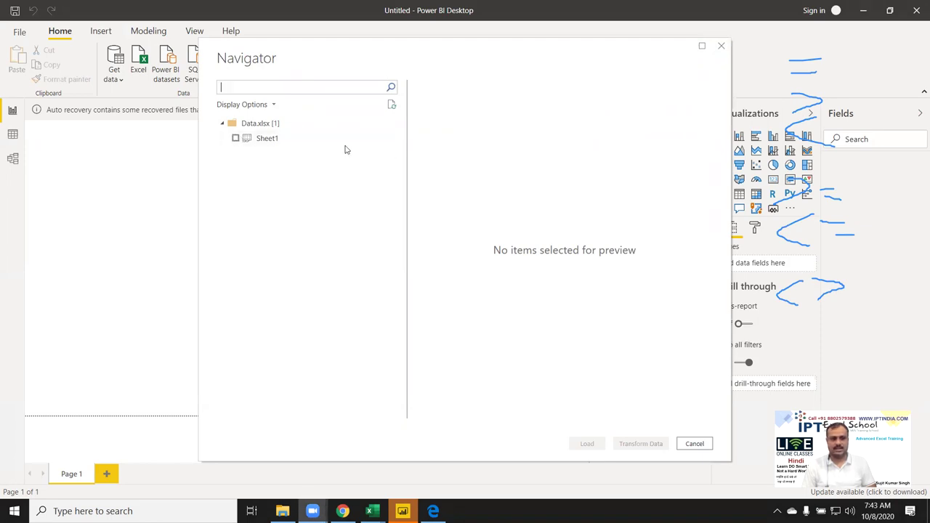
Tick and load Sheet1 from Data.xlsx, then dismiss the Sticky Keys prompt
{"action": "left_click", "coordinate": [269, 138]}
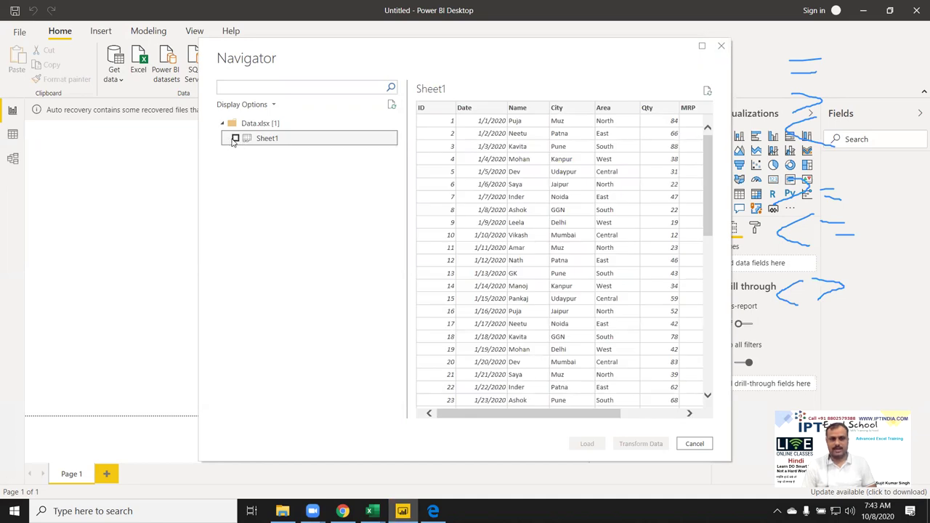
{"action": "left_click", "coordinate": [236, 139]}
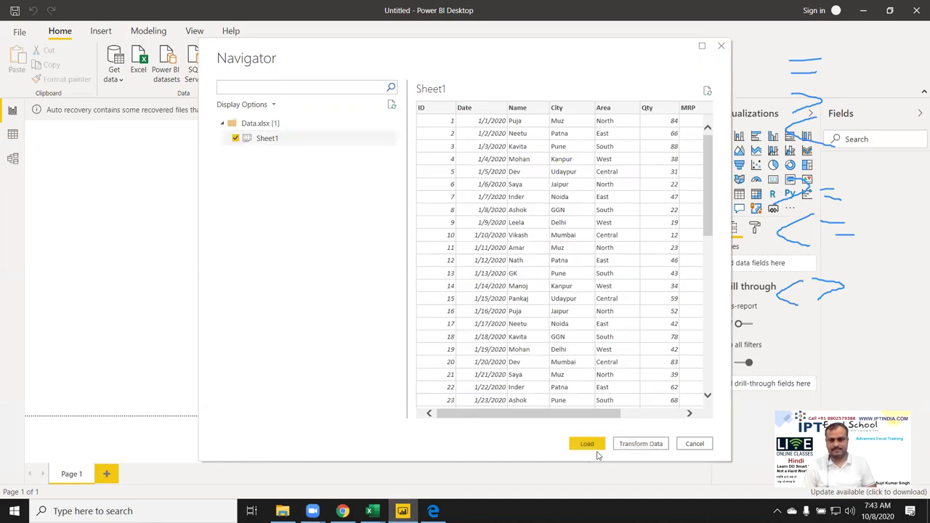
{"action": "left_click", "coordinate": [597, 447]}
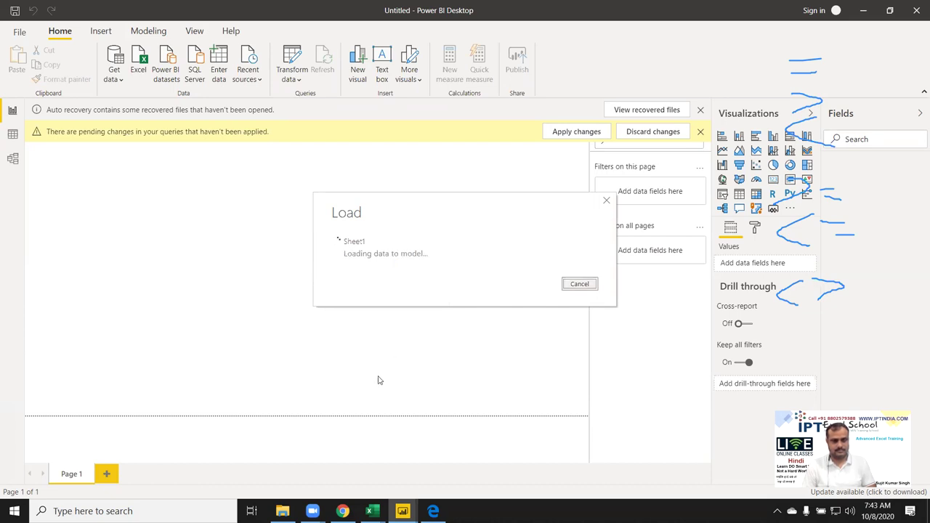
{"action": "key", "text": "shift"}
{"action": "key", "text": "shift"}
{"action": "key", "text": "shift"}
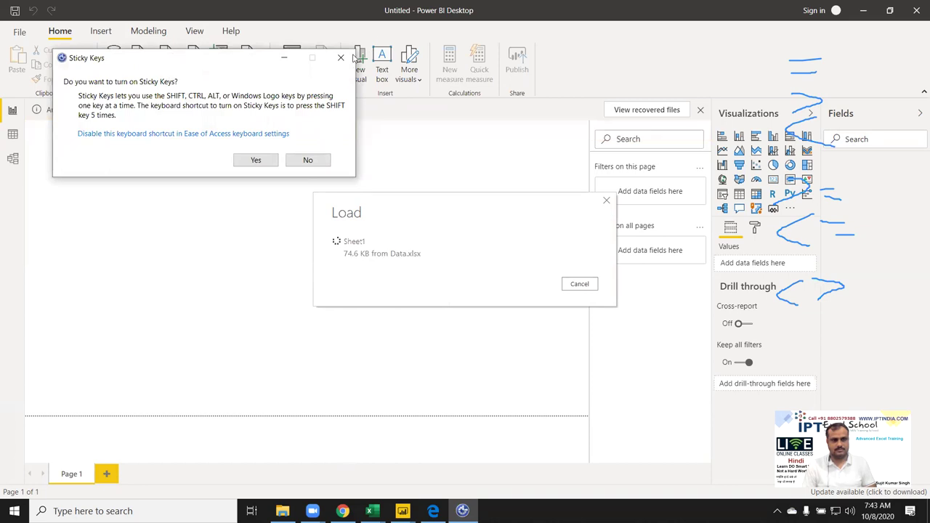
{"action": "left_click", "coordinate": [340, 58]}
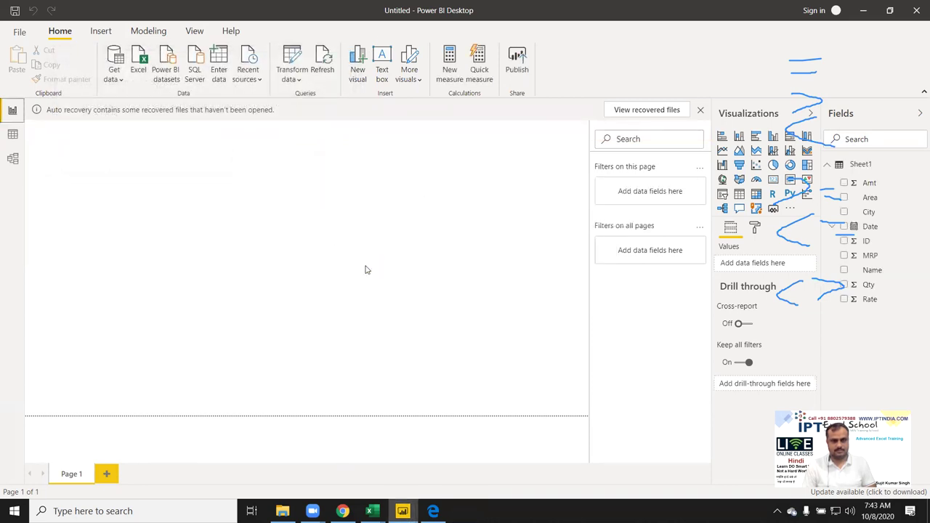
Switch to Data view and add a new calculated column to Sheet1
{"action": "left_click", "coordinate": [13, 134]}
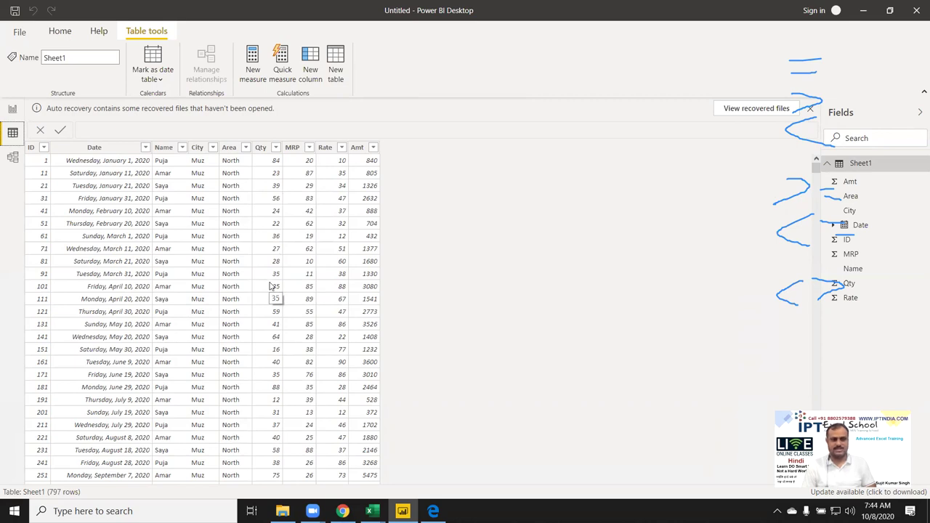
{"action": "left_click", "coordinate": [313, 62]}
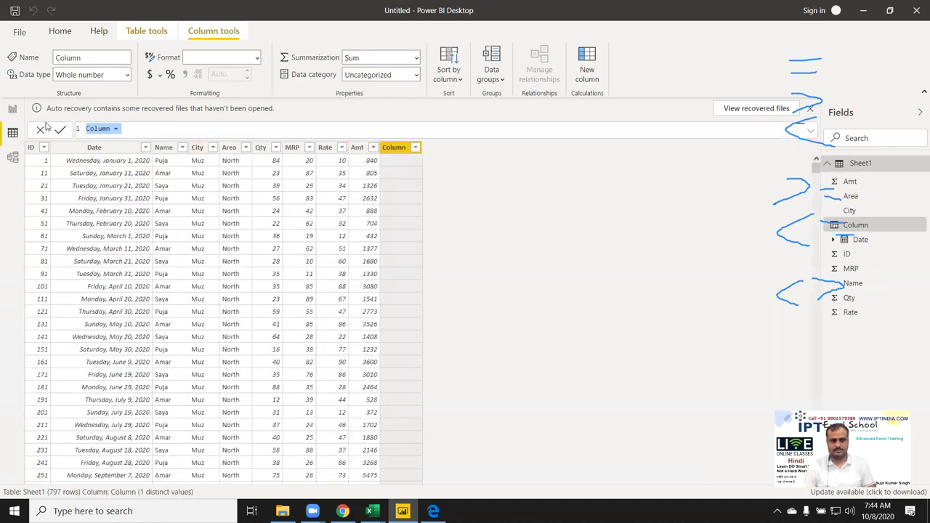
Define the column Com = Sheet1[Qty]>=50, giving True/False per row
{"action": "double_click", "coordinate": [104, 128]}
{"action": "type", "text": "Qty"}
{"action": "key", "text": "BackSpace"}
{"action": "key", "text": "BackSpace"}
{"action": "key", "text": "BackSpace"}
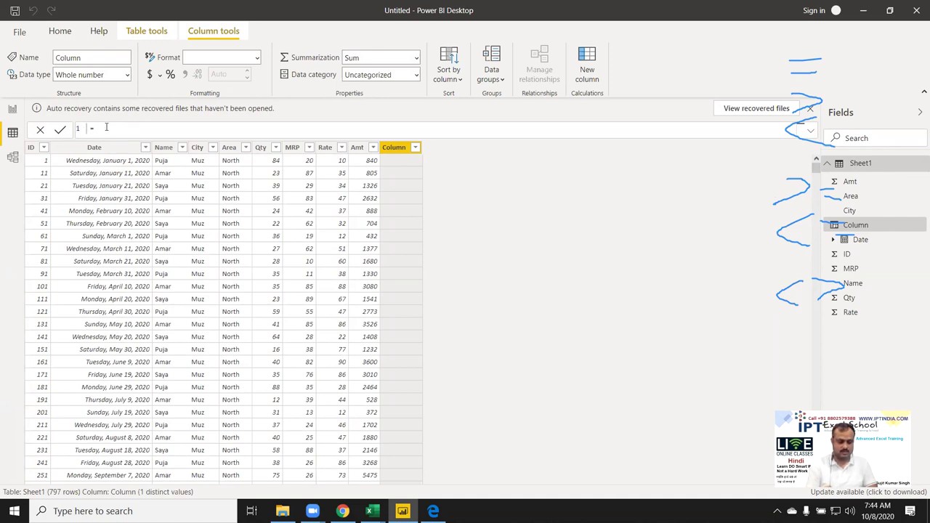
{"action": "type", "text": "Com"}
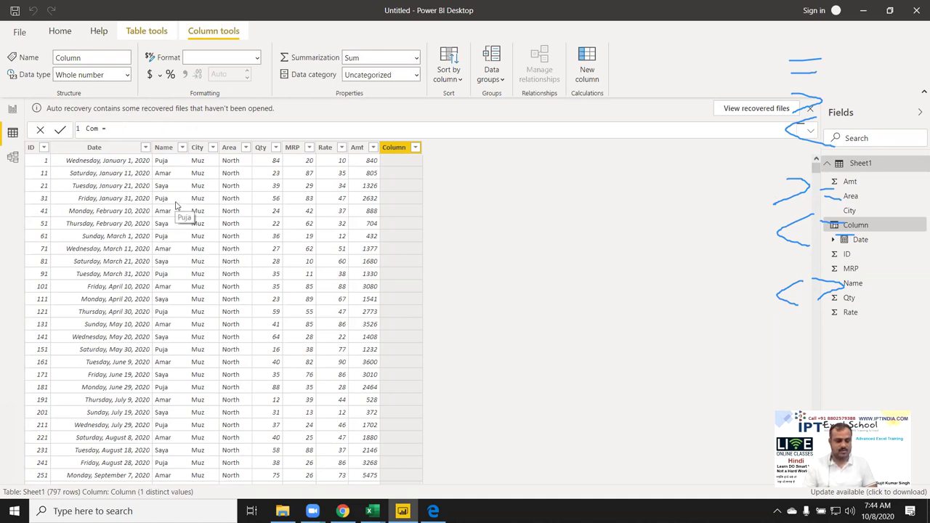
{"action": "type", "text": " qty"}
{"action": "key", "text": "Tab"}
{"action": "type", "text": ">=50"}
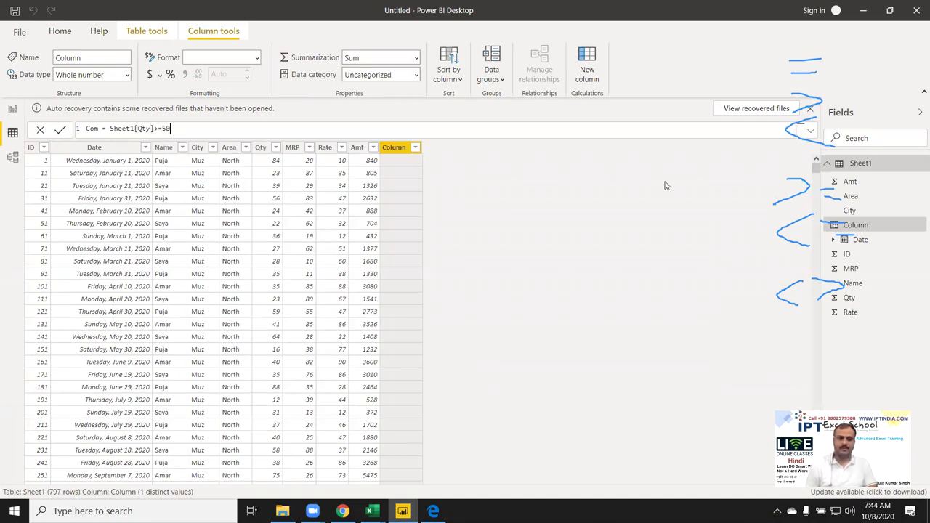
{"action": "key", "text": "Return"}
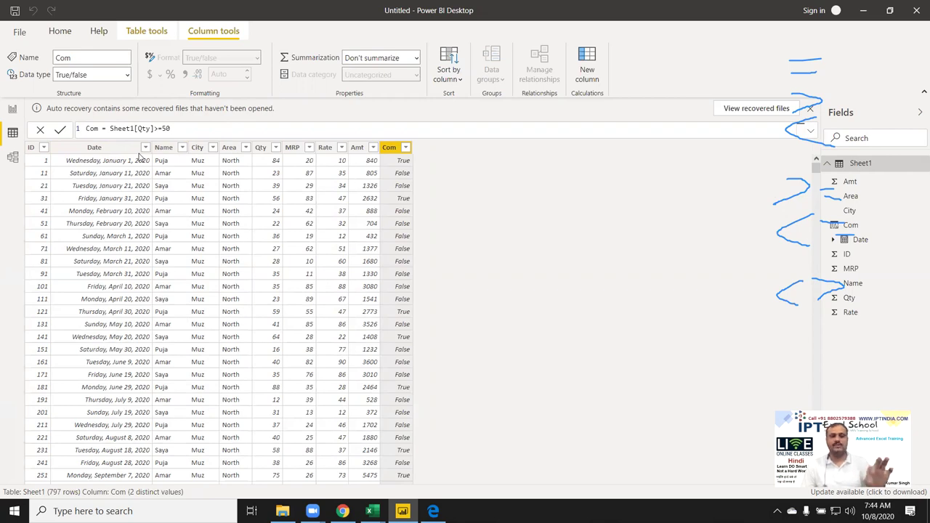
Change Com's formula to (Sheet1[Qty]>=50)*1 so it shows 1 or 0
{"action": "left_click", "coordinate": [110, 127]}
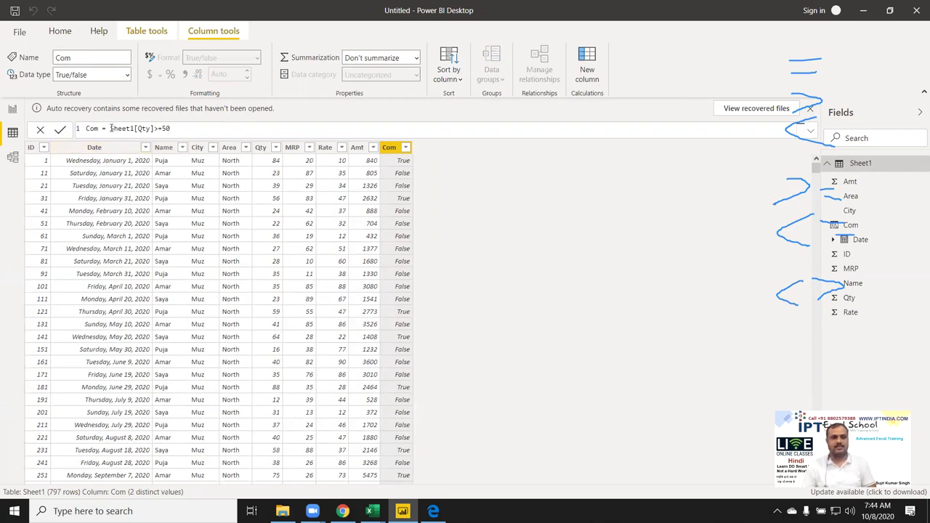
{"action": "type", "text": "("}
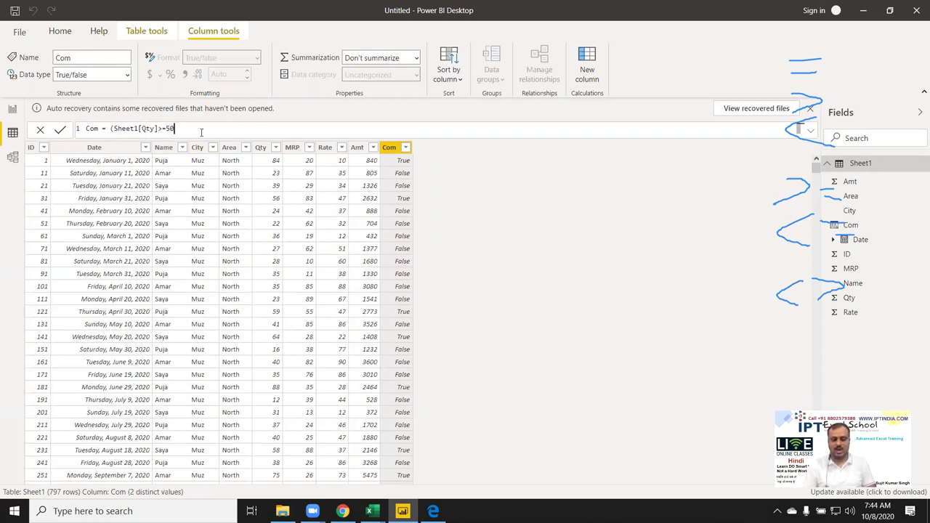
{"action": "type", "text": ")"}
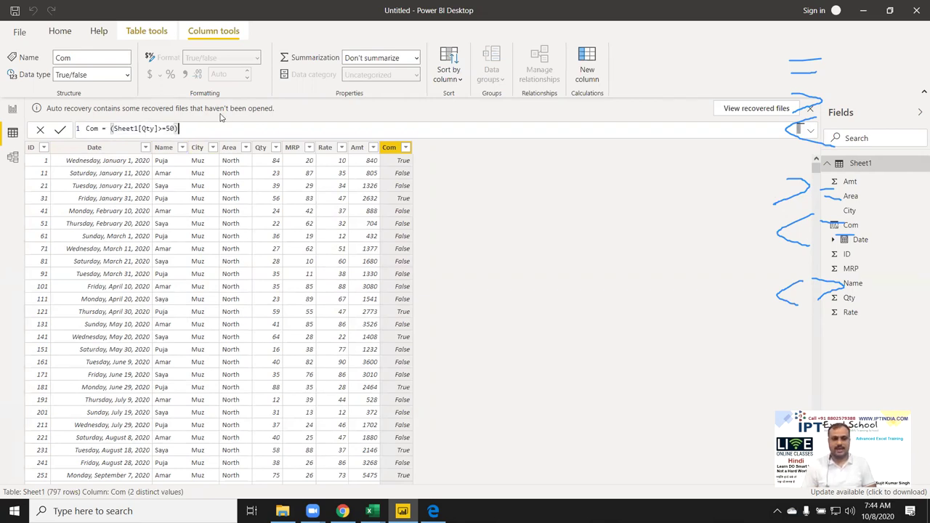
{"action": "type", "text": "*"}
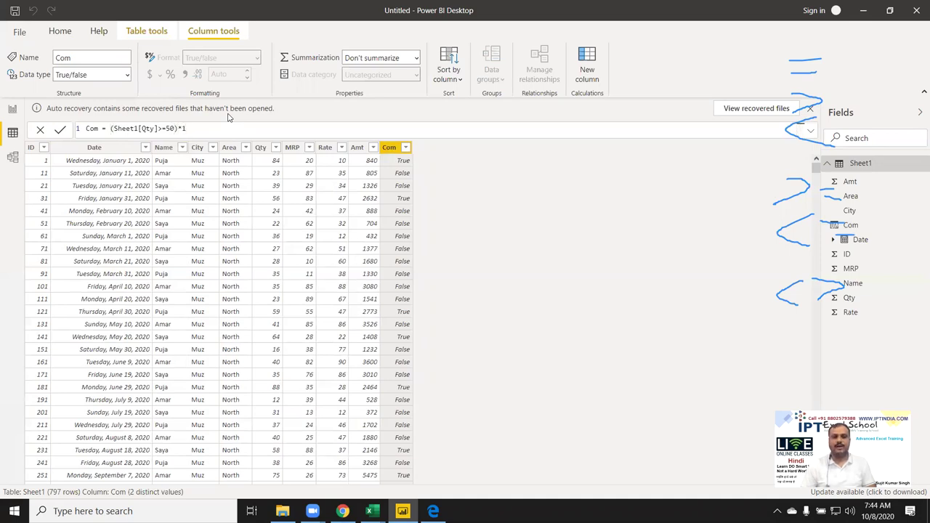
{"action": "key", "text": "Return"}
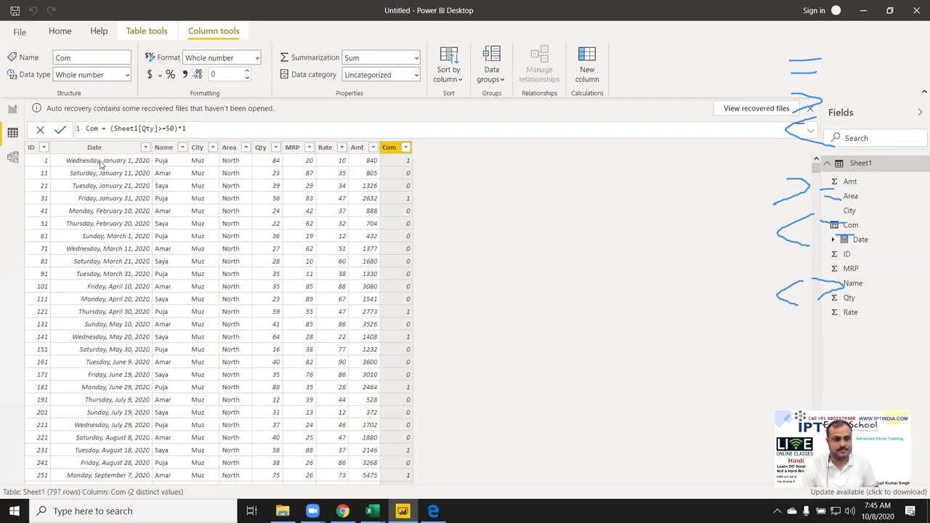
{"action": "left_click_drag", "start_coordinate": [111, 128], "coordinate": [240, 129]}
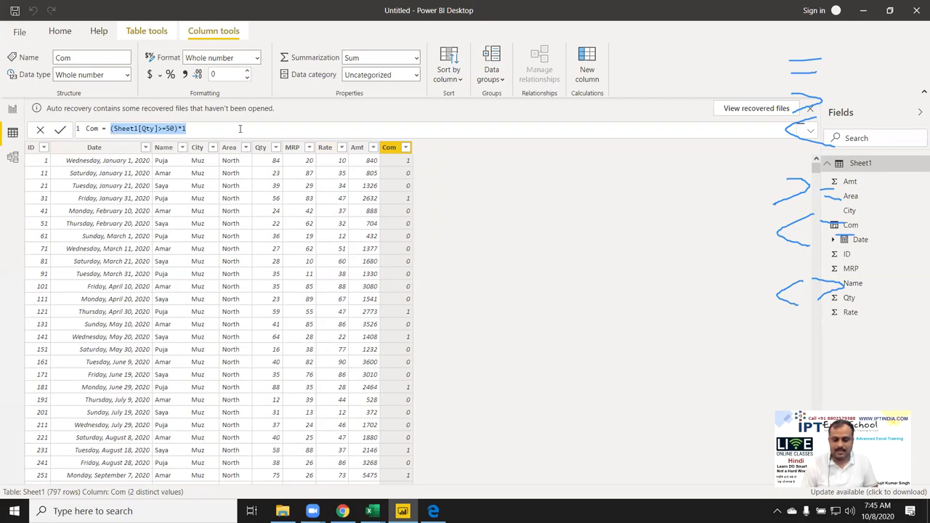
Replace Com's formula with IF(Sheet1[Qty]>=50,"OK","Pending")
{"action": "key", "text": "Delete"}
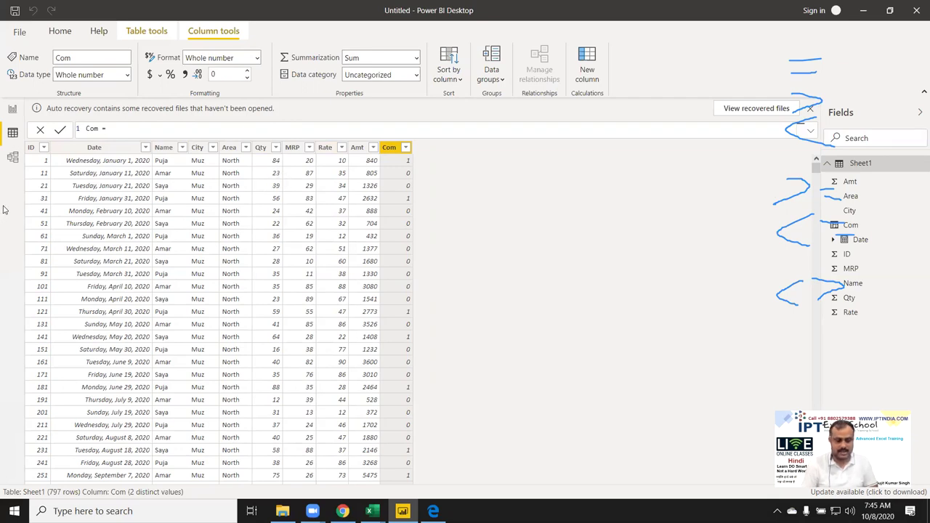
{"action": "type", "text": "IF("}
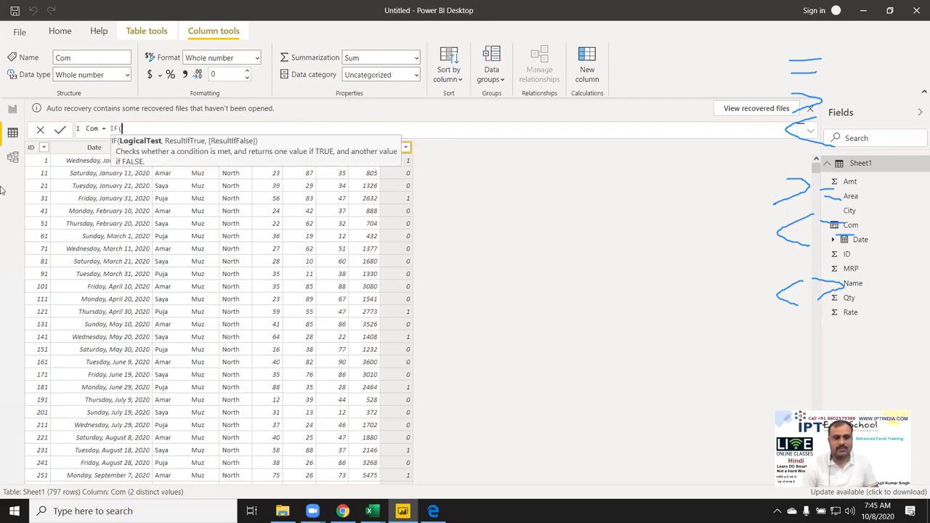
{"action": "type", "text": "q"}
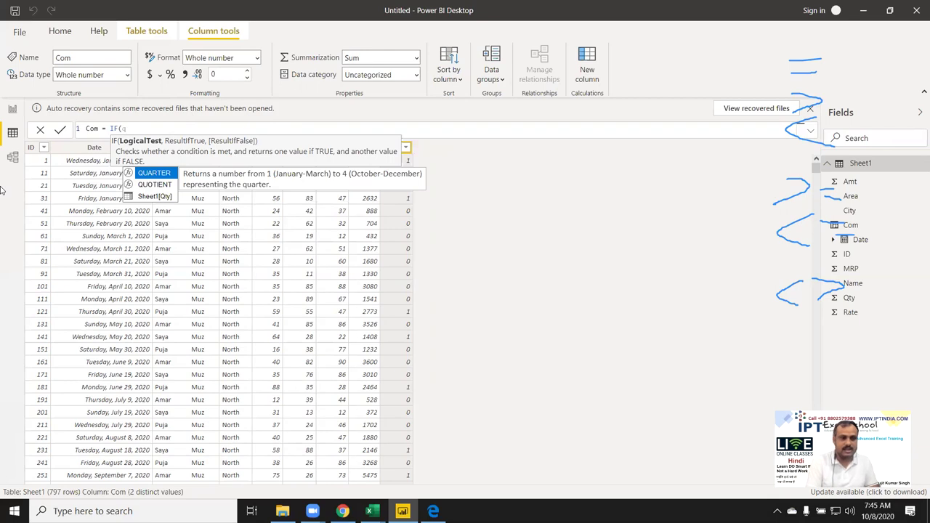
{"action": "type", "text": "y"}
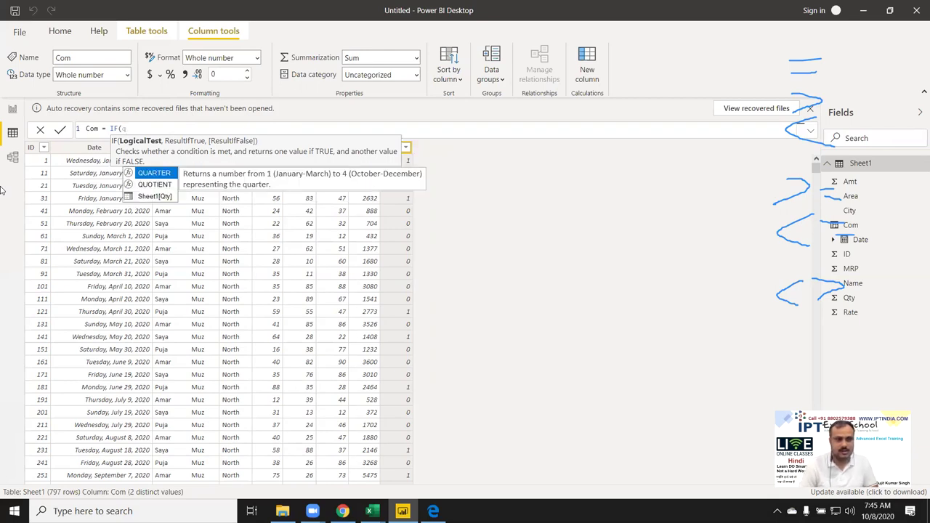
{"action": "key", "text": "Down"}
{"action": "key", "text": "Down"}
{"action": "key", "text": "Tab"}
{"action": "type", "text": "=50,\"OK\",\"Pendi"}
{"action": "key", "text": "BackSpace"}
{"action": "key", "text": "BackSpace"}
{"action": "key", "text": "BackSpace"}
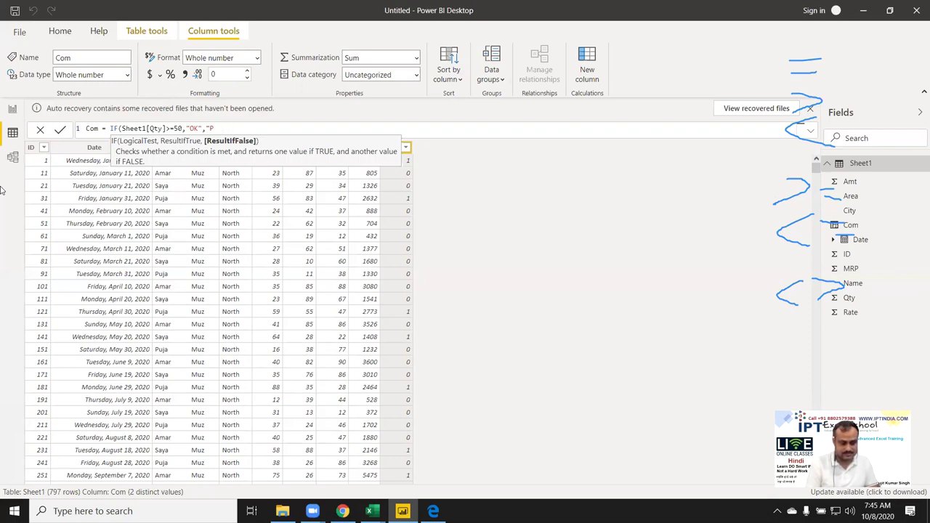
{"action": "type", "text": "ndig"}
{"action": "key", "text": "BackSpace"}
{"action": "type", "text": "ng\""}
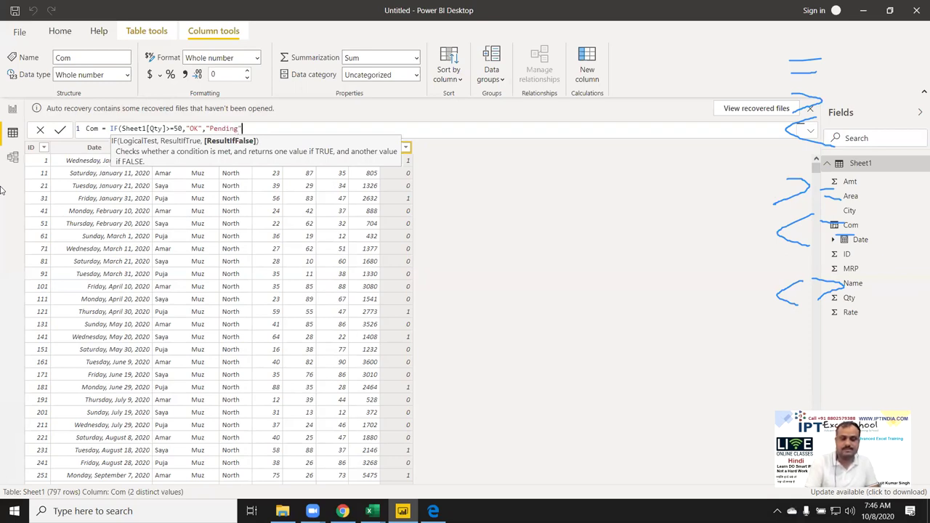
{"action": "type", "text": ")"}
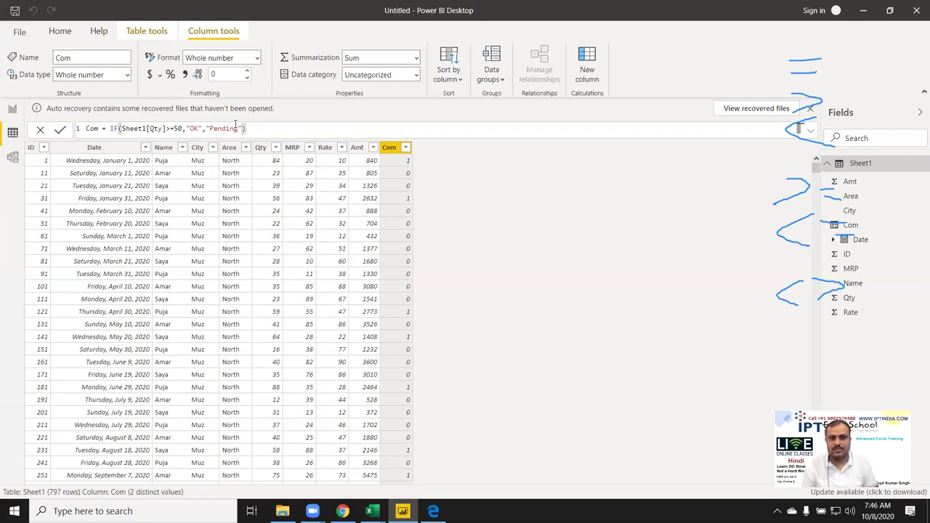
{"action": "key", "text": "Return"}
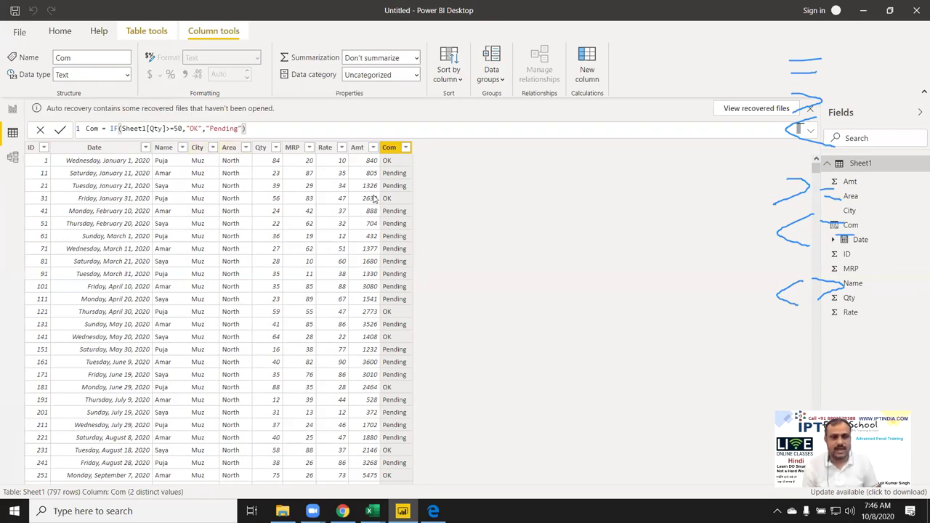
Rename the Com column to TAX and clear its old OK/Pending condition
{"action": "double_click", "coordinate": [92, 129]}
{"action": "type", "text": "TAX"}
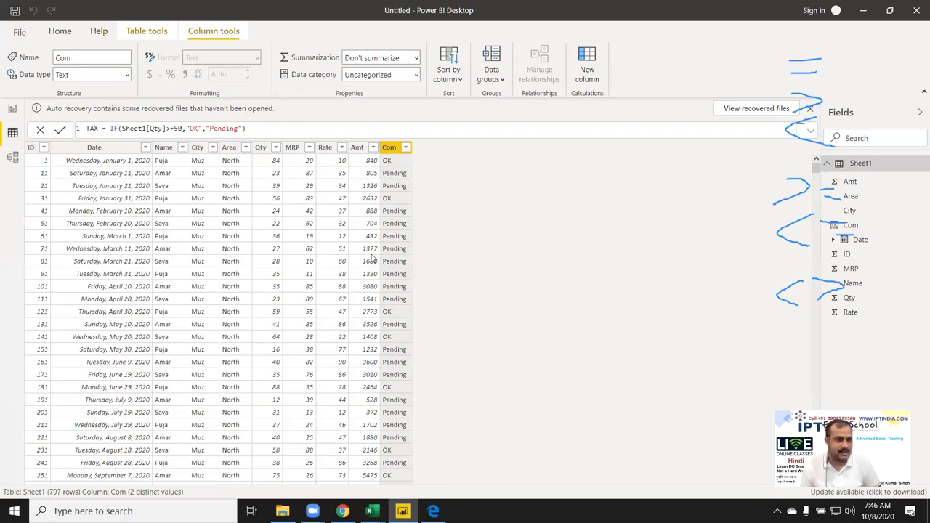
{"action": "left_click_drag", "start_coordinate": [247, 129], "coordinate": [110, 129]}
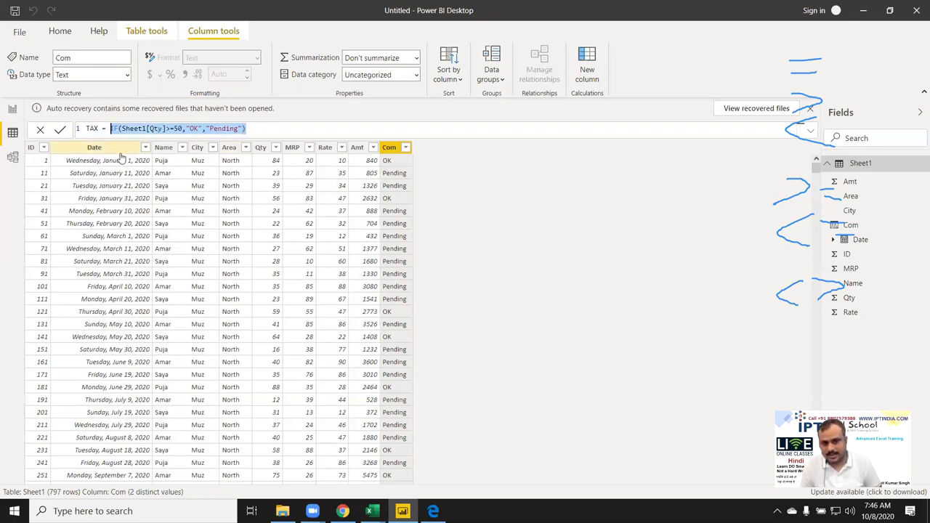
{"action": "key", "text": "Delete"}
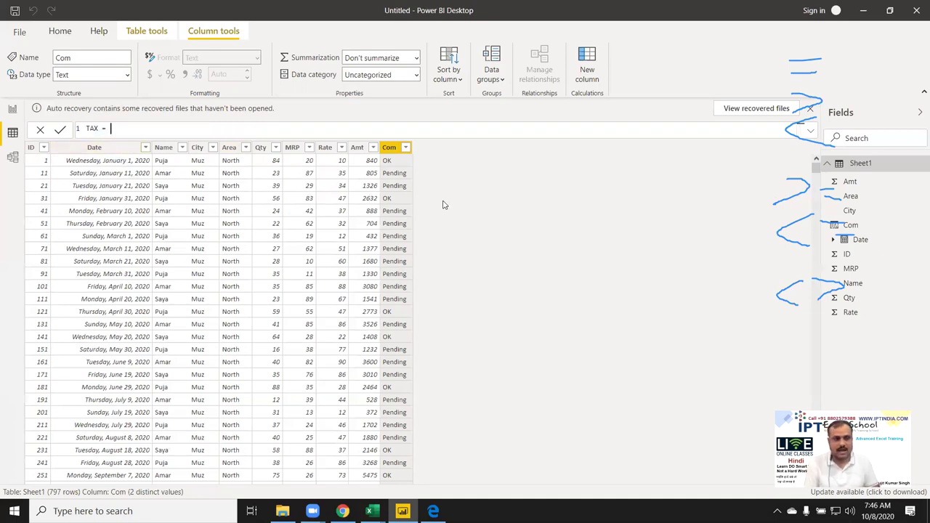
Draft the formula IF(Sheet1[Amt]>=500, Sheet1[Amt]*0.05 for TAX
{"action": "type", "text": "IF(amt"}
{"action": "key", "text": "Tab"}
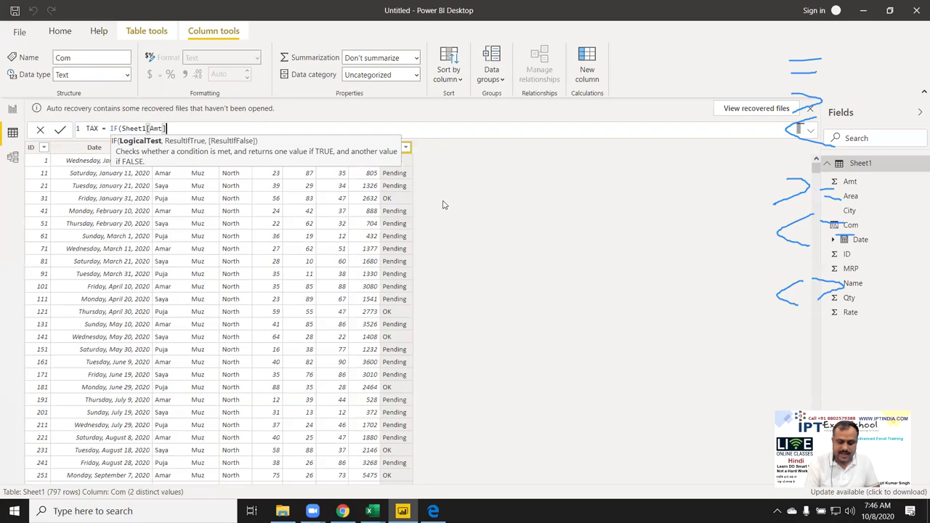
{"action": "type", "text": ">=5"}
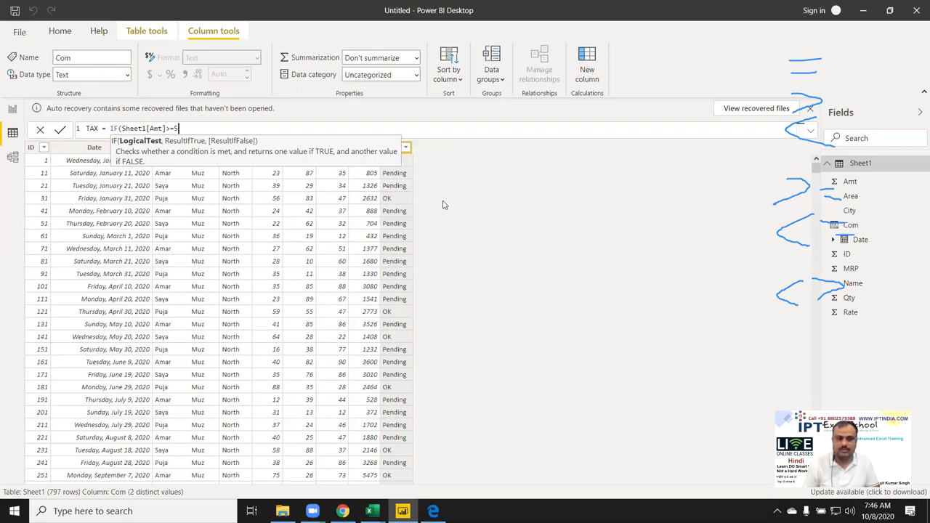
{"action": "type", "text": "00,am"}
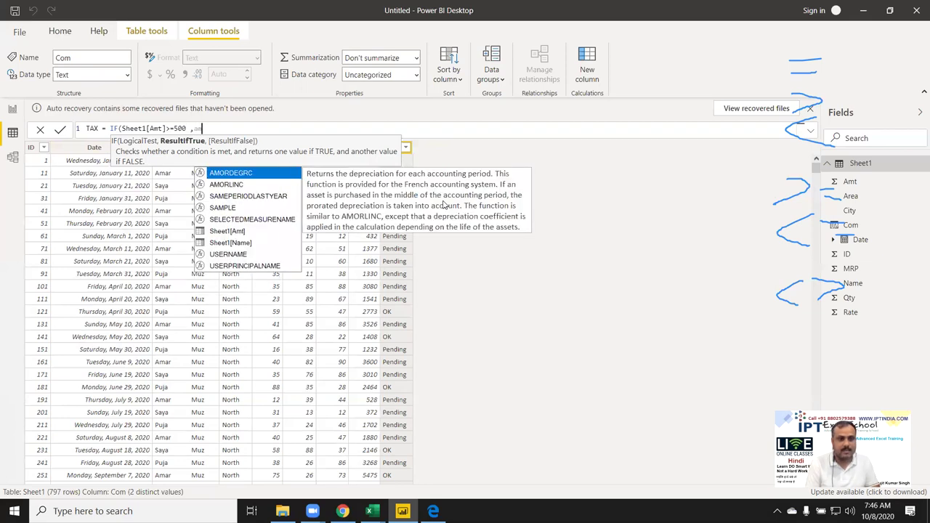
{"action": "type", "text": "t"}
{"action": "key", "text": "Tab"}
{"action": "type", "text": "*"}
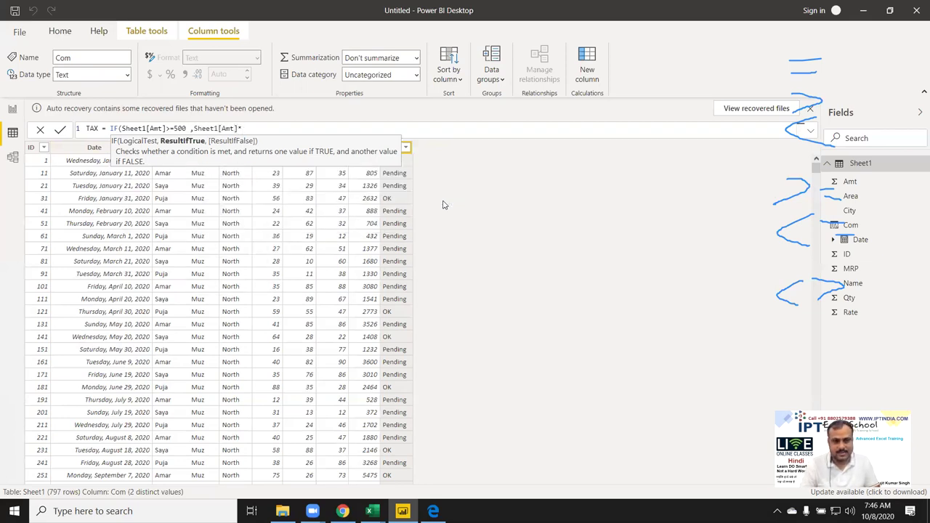
{"action": "type", "text": "5%"}
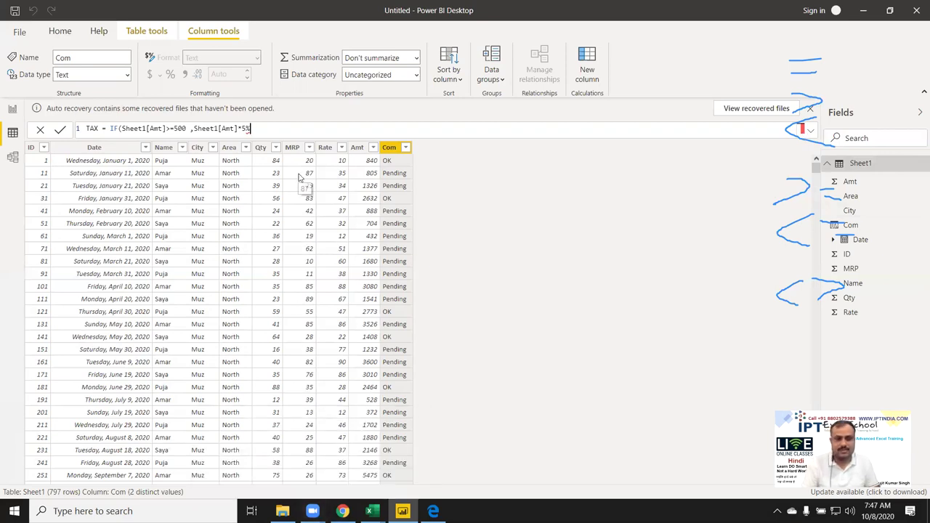
{"action": "key", "text": "BackSpace"}
{"action": "key", "text": "BackSpace"}
{"action": "type", "text": "0."}
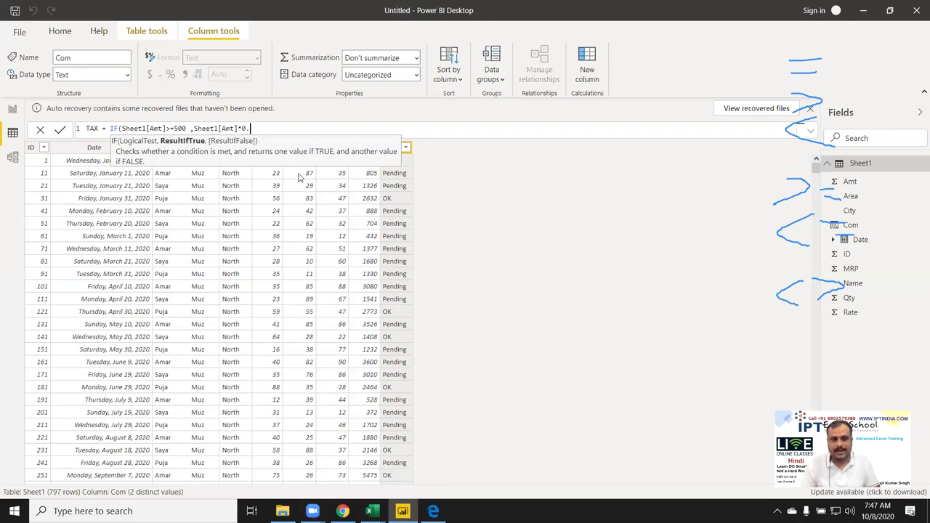
{"action": "type", "text": "05"}
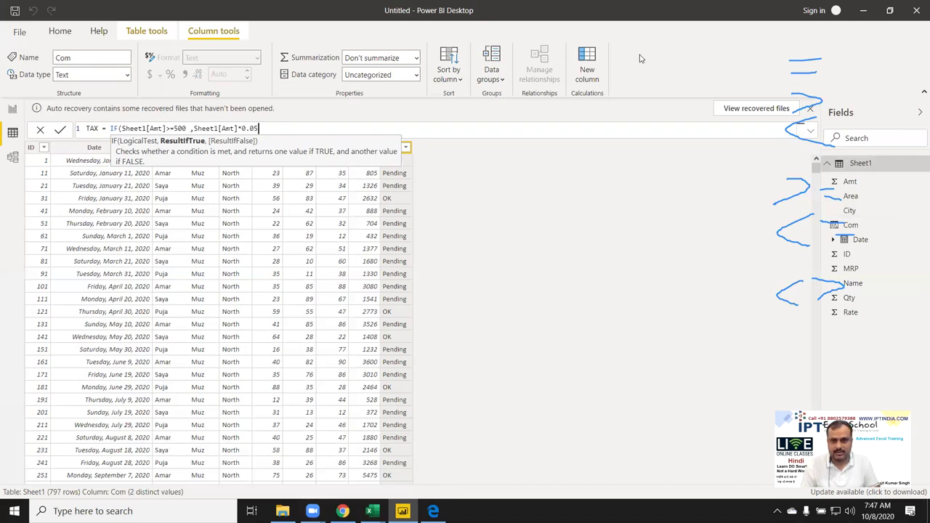
{"action": "key", "text": "e"}
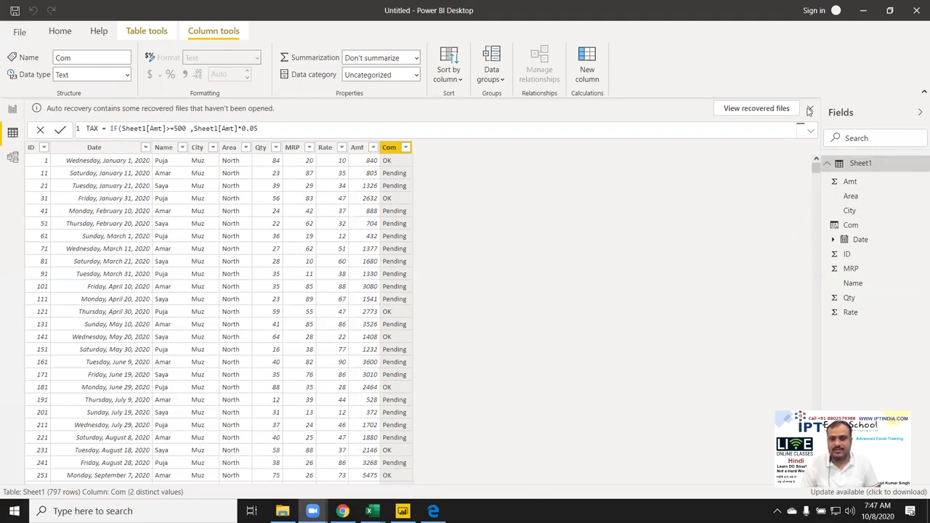
Finish TAX with the otherwise result Sheet1[Amt]*(12.367/100) and commit it
{"action": "key", "text": "Return"}
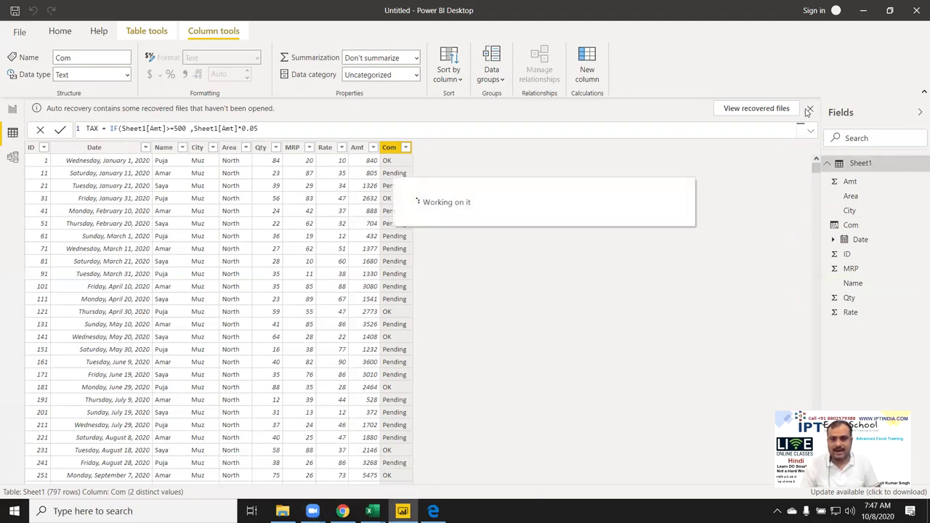
{"action": "key", "text": "Return"}
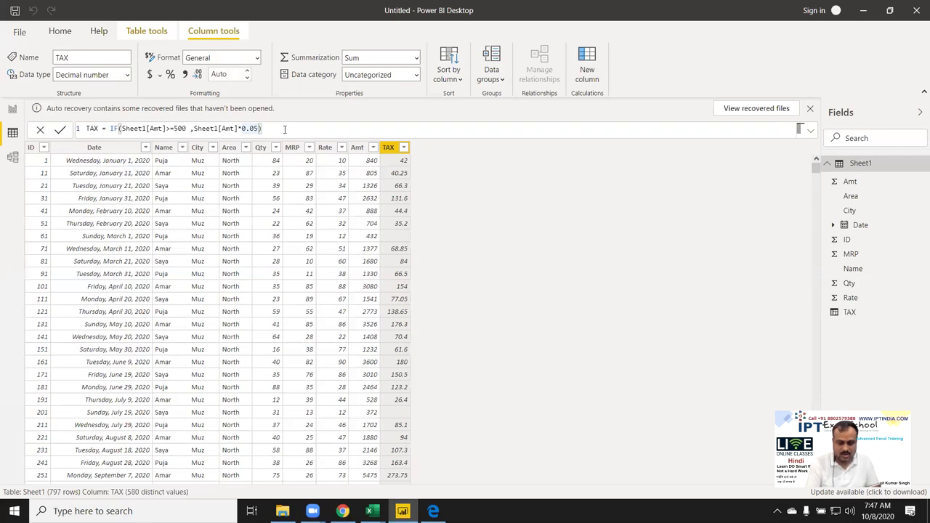
{"action": "type", "text": ","}
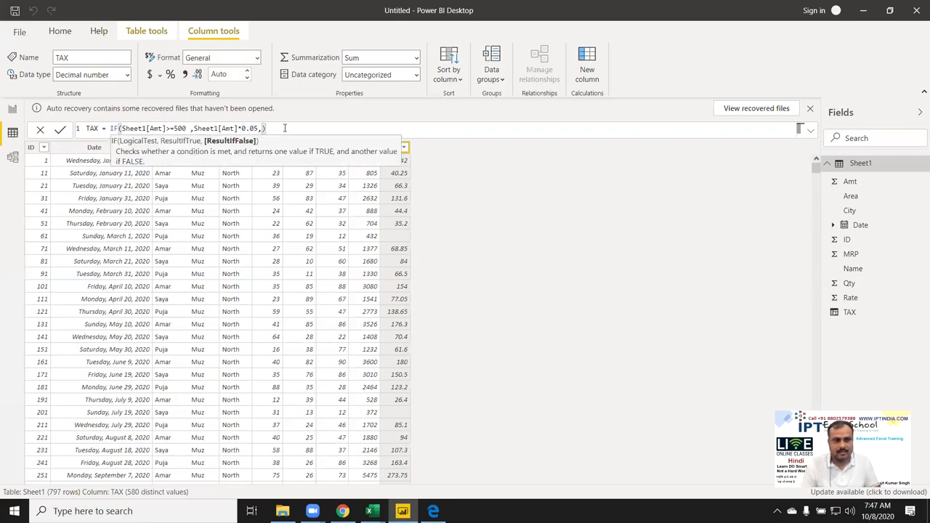
{"action": "type", "text": "amt"}
{"action": "key", "text": "Tab"}
{"action": "type", "text": "*0.012"}
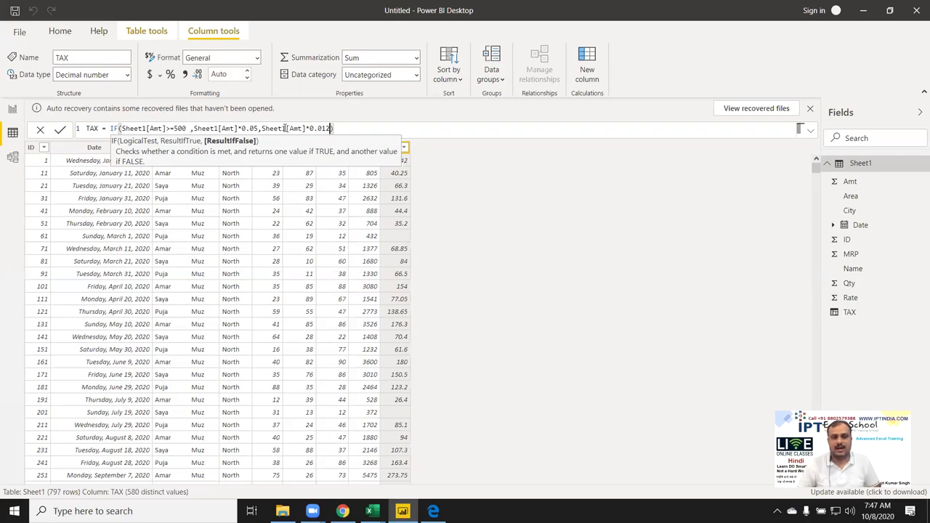
{"action": "key", "text": "BackSpace"}
{"action": "key", "text": "BackSpace"}
{"action": "key", "text": "BackSpace"}
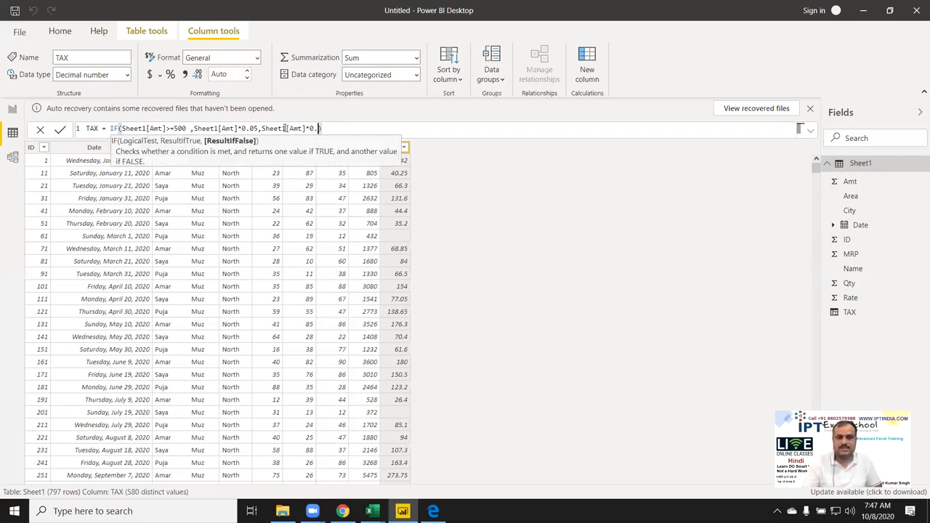
{"action": "type", "text": "12"}
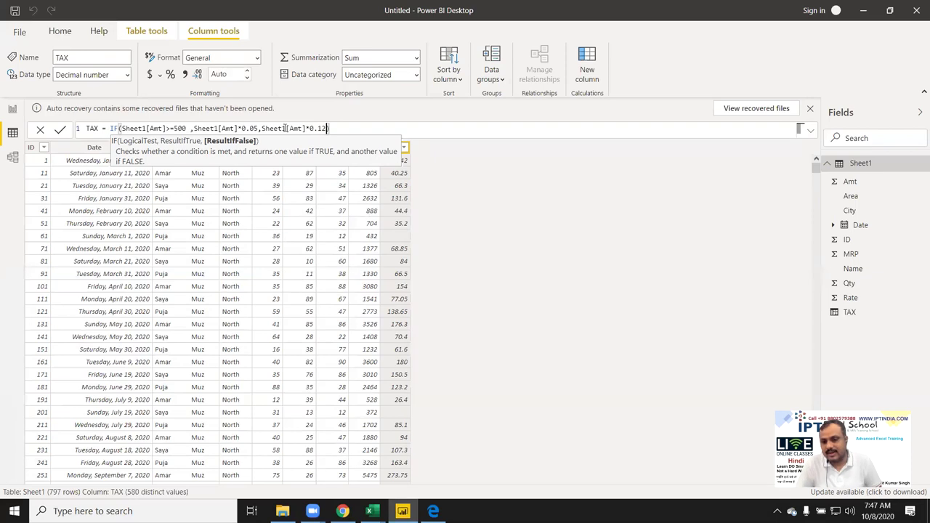
{"action": "key", "text": "BackSpace"}
{"action": "key", "text": "BackSpace"}
{"action": "key", "text": "BackSpace"}
{"action": "key", "text": "BackSpace"}
{"action": "type", "text": "(12.367"}
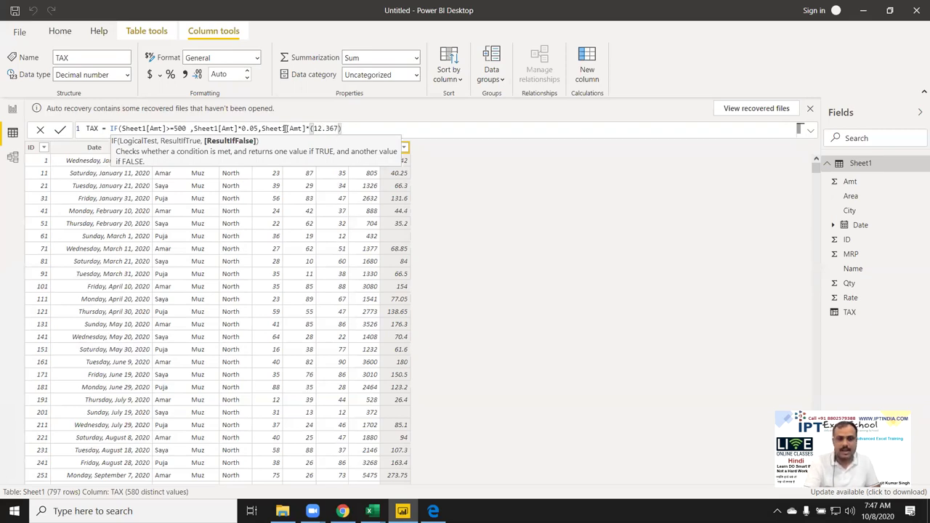
{"action": "type", "text": "/100"}
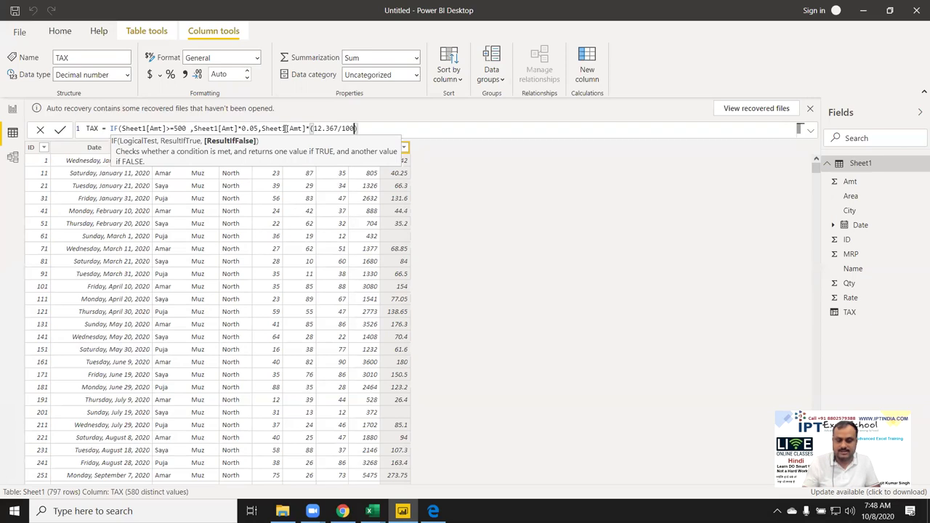
{"action": "type", "text": ")"}
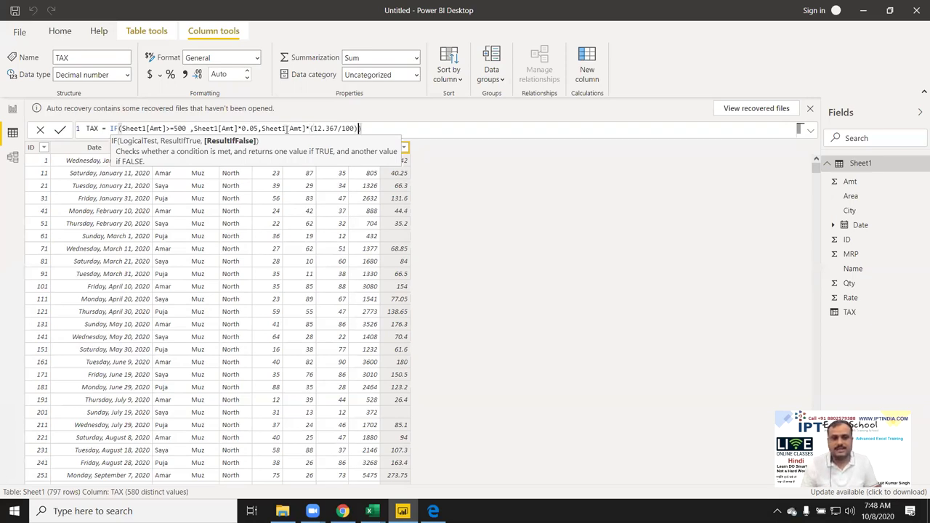
{"action": "key", "text": "Return"}
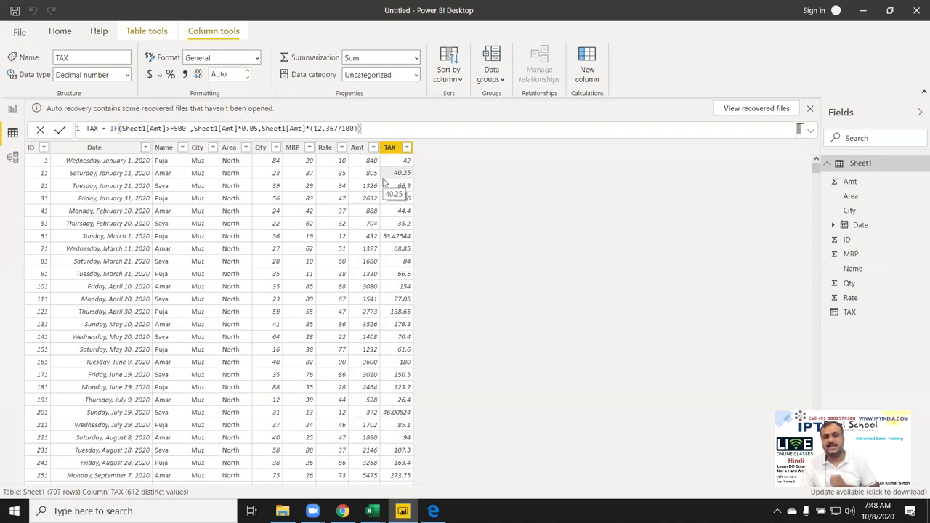
Select the Qty and Rate columns and add a new blank calculated column
{"action": "left_click", "coordinate": [255, 166]}
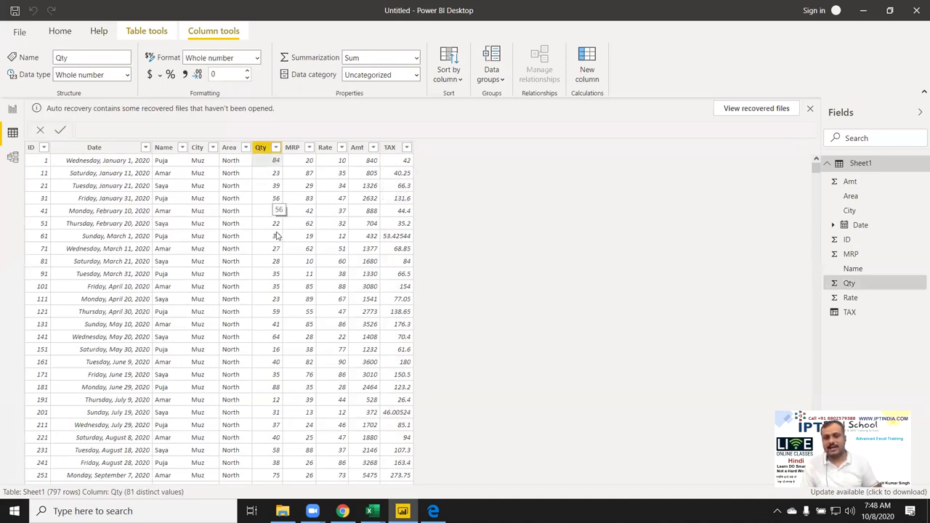
{"action": "scroll", "coordinate": [277, 235], "scroll_direction": "down", "scroll_amount": 5}
{"action": "scroll", "coordinate": [276, 225], "scroll_direction": "up", "scroll_amount": 5}
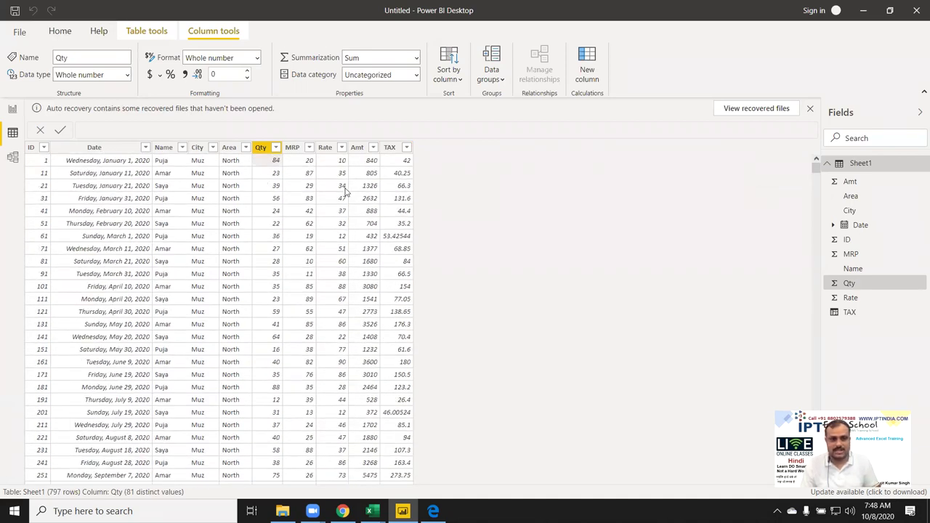
{"action": "left_click", "coordinate": [342, 186]}
{"action": "left_click", "coordinate": [581, 85]}
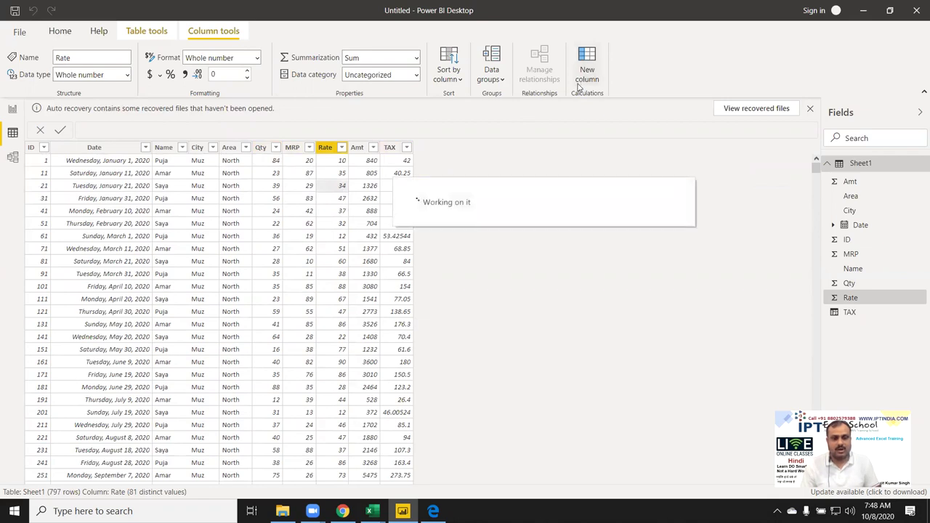
Name the new column Target_Ach with the formula Sheet1[Qty]/90
{"action": "double_click", "coordinate": [94, 128]}
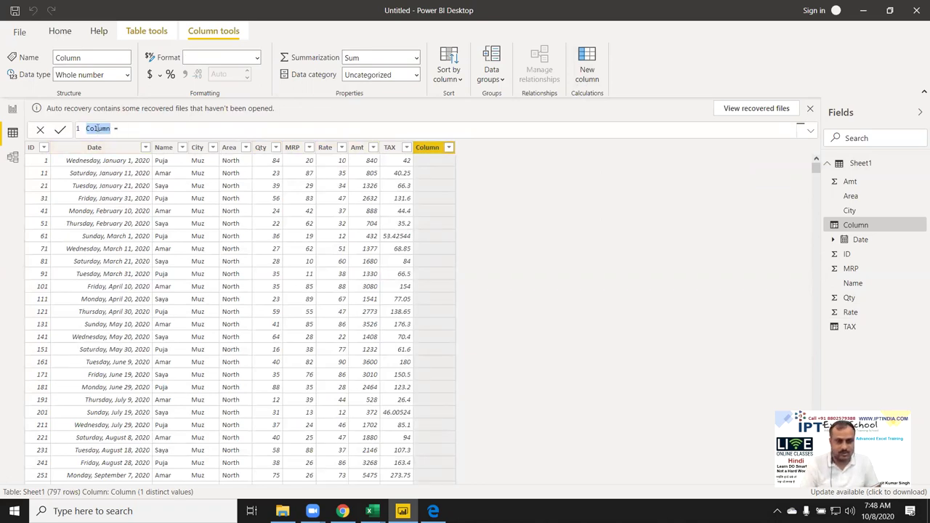
{"action": "type", "text": "Tax"}
{"action": "type", "text": "le"}
{"action": "type", "text": "t_Ach"}
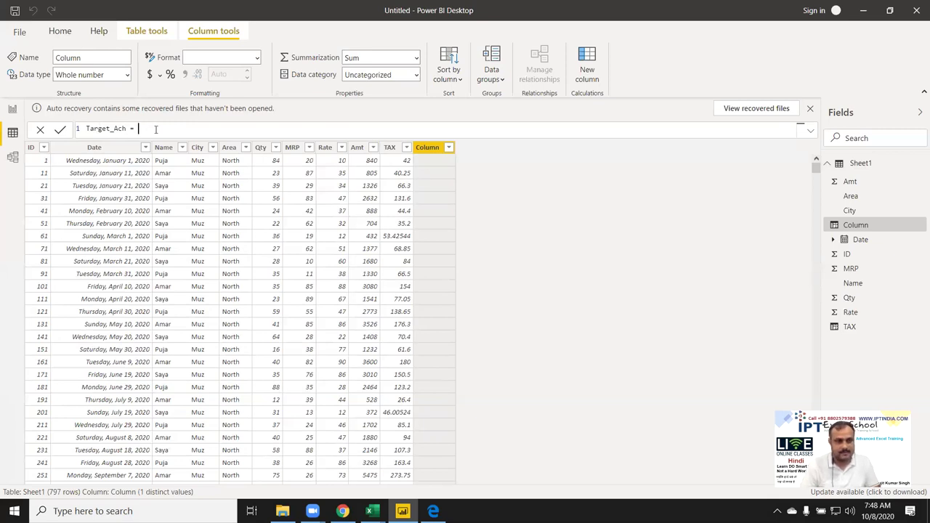
{"action": "type", "text": "Sheet1[Q"}
{"action": "key", "text": "Tab"}
{"action": "type", "text": "/"}
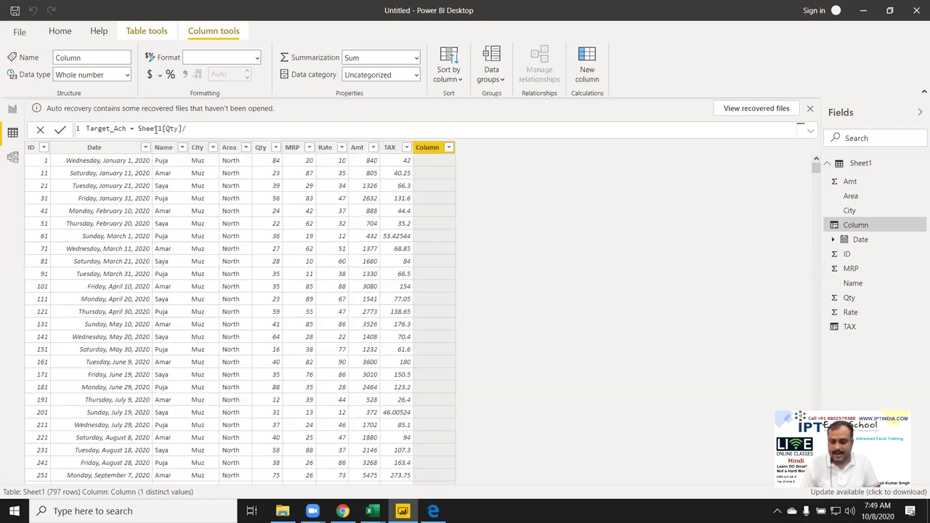
{"action": "type", "text": "90"}
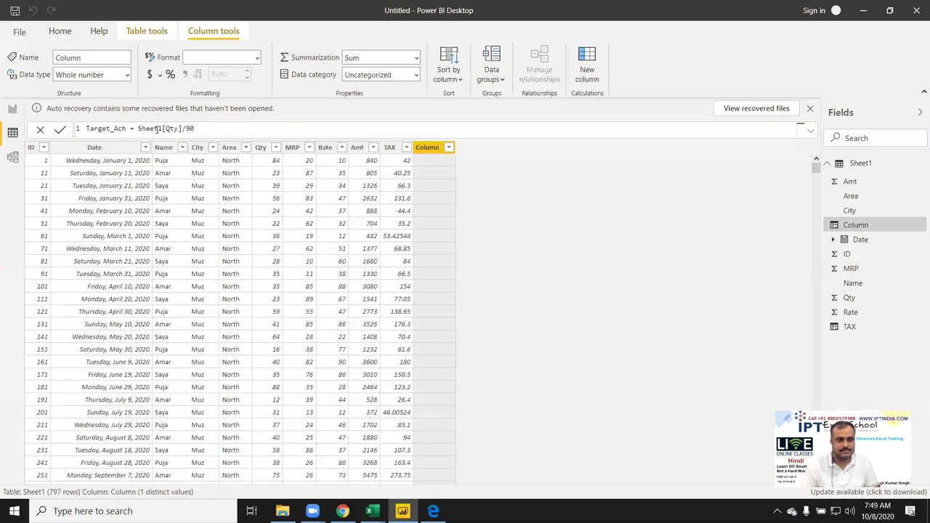
{"action": "key", "text": "Return"}
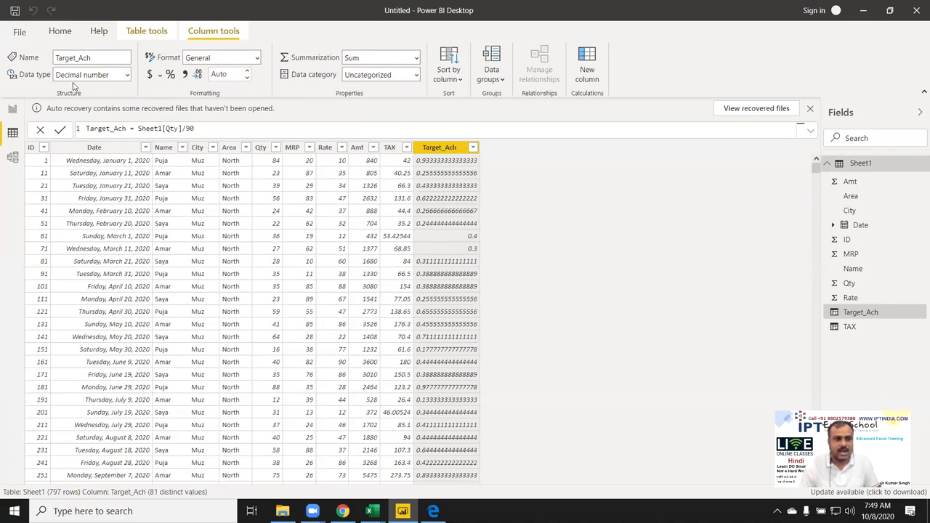
Keep Target_Ach as Decimal number and Uncategorized, and format it as Percentage with 2 decimals
{"action": "left_click", "coordinate": [128, 77]}
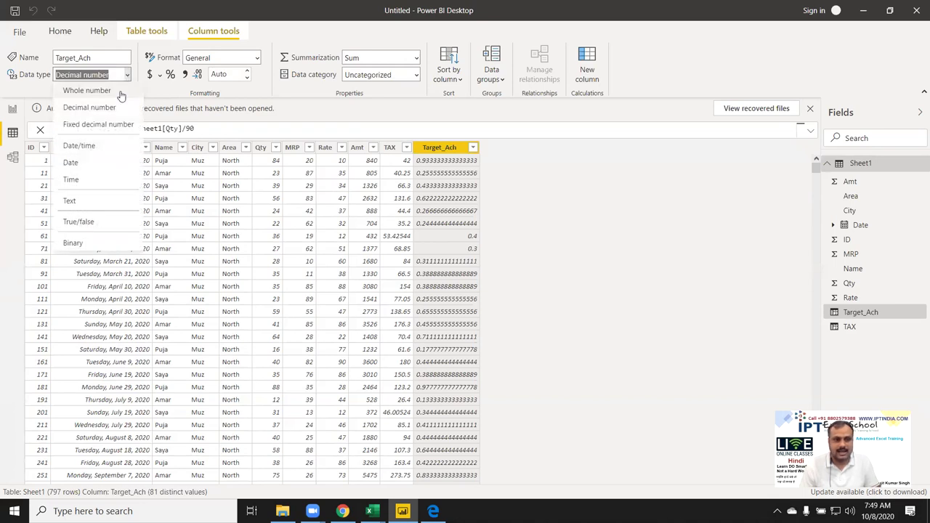
{"action": "left_click", "coordinate": [187, 101]}
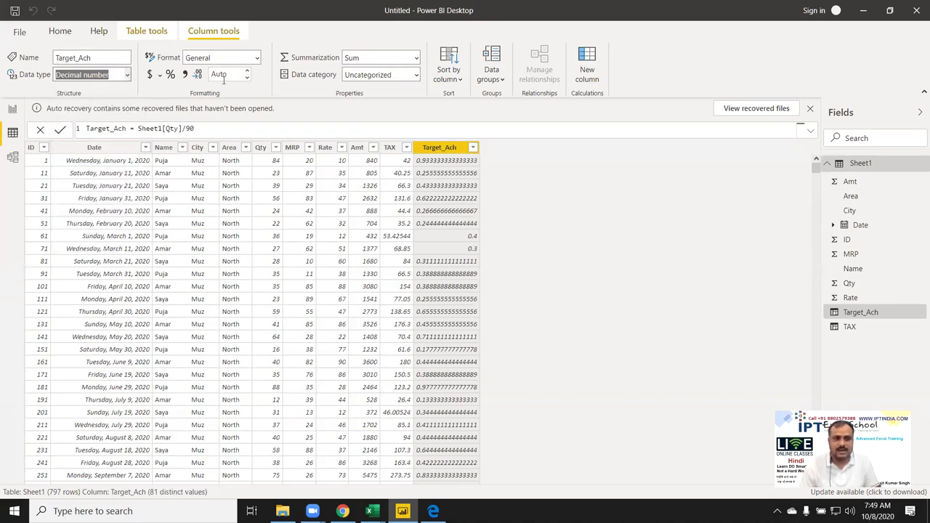
{"action": "left_click", "coordinate": [256, 58]}
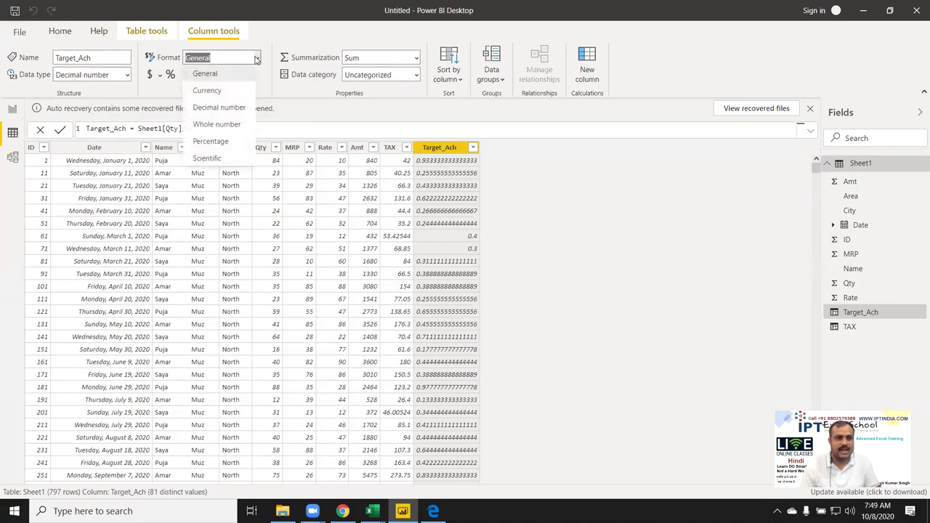
{"action": "left_click", "coordinate": [233, 149]}
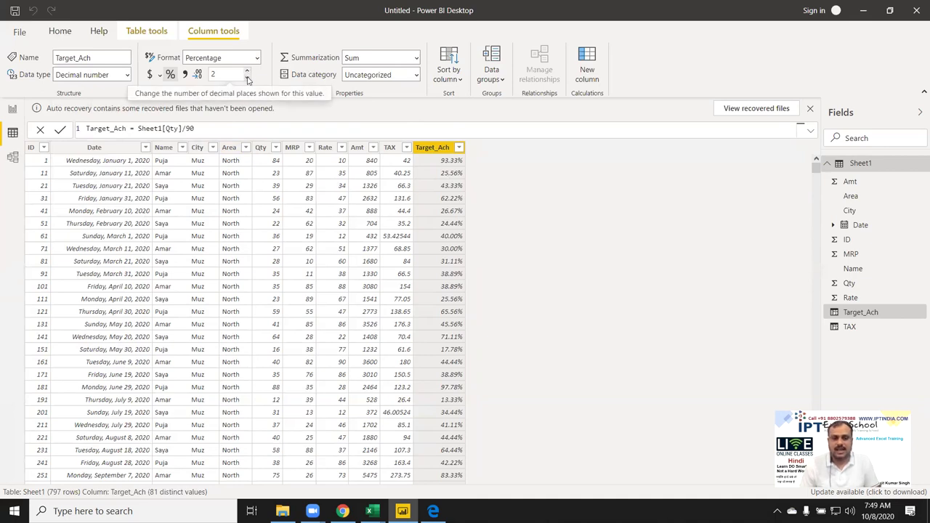
{"action": "left_click", "coordinate": [416, 75]}
{"action": "left_click", "coordinate": [290, 102]}
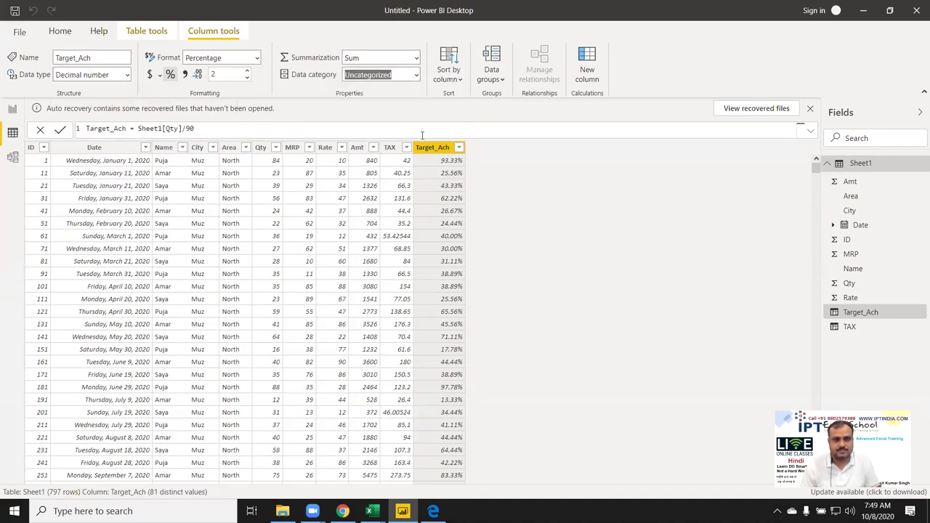
{"action": "left_click", "coordinate": [416, 58]}
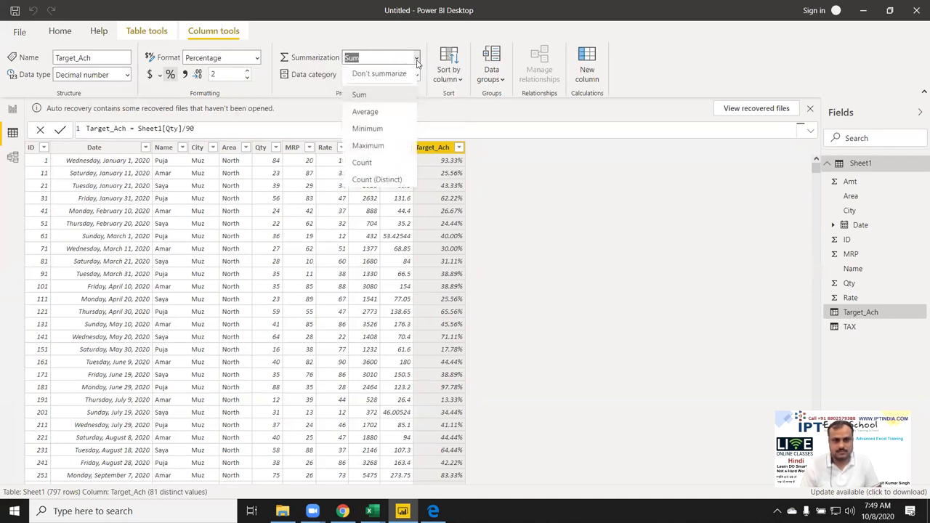
{"action": "left_click", "coordinate": [387, 138]}
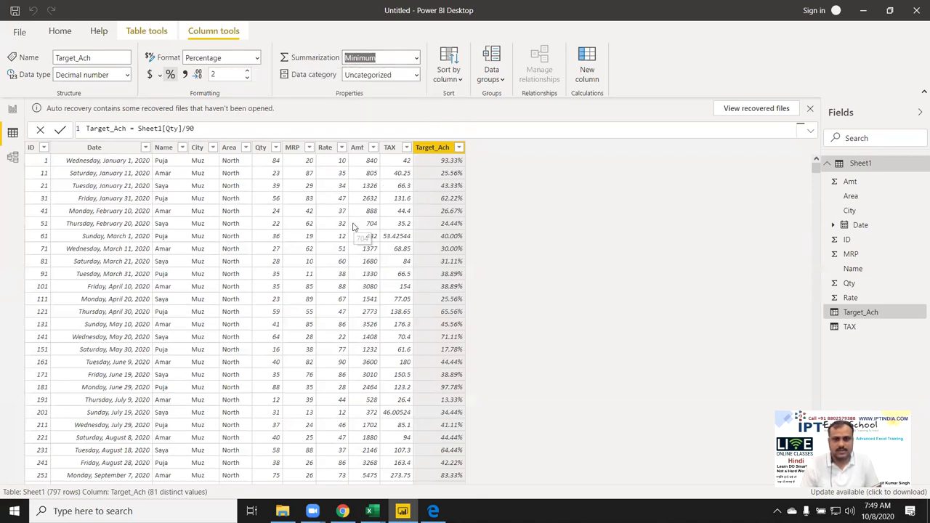
{"action": "left_click", "coordinate": [366, 225]}
{"action": "left_click", "coordinate": [454, 211]}
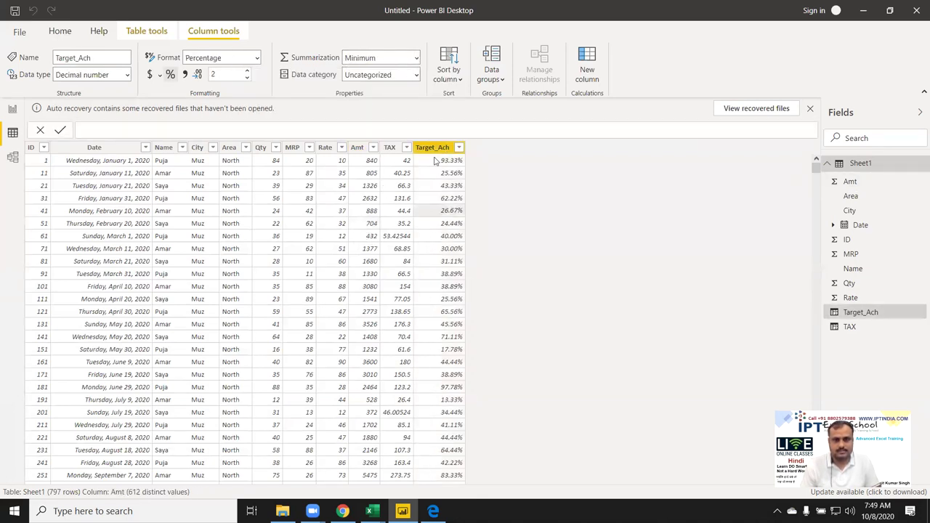
{"action": "left_click", "coordinate": [416, 64]}
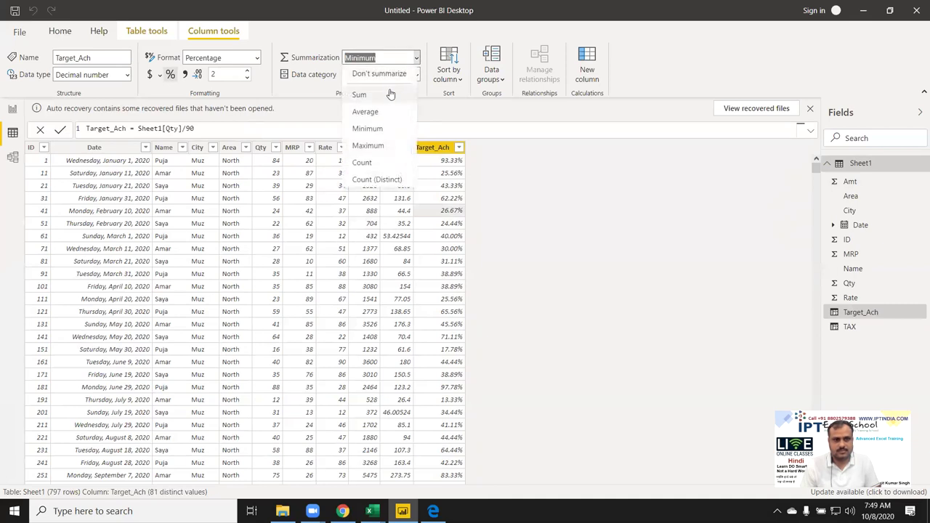
{"action": "left_click", "coordinate": [407, 127]}
{"action": "key", "text": "s"}
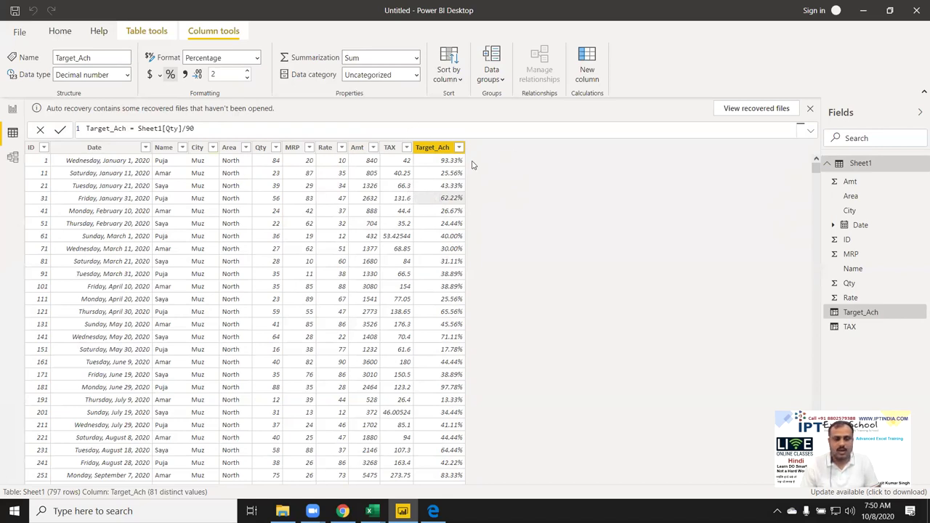
{"action": "left_click", "coordinate": [385, 185]}
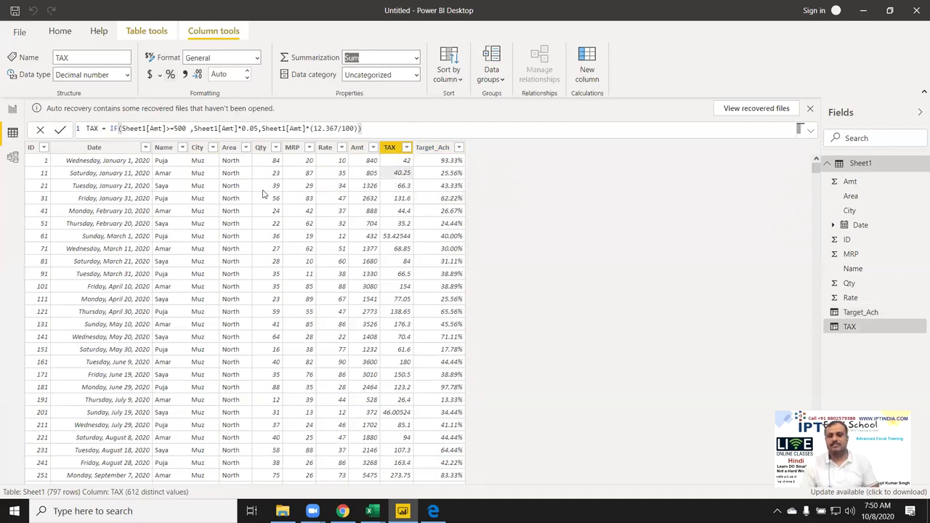
{"action": "left_click", "coordinate": [263, 195]}
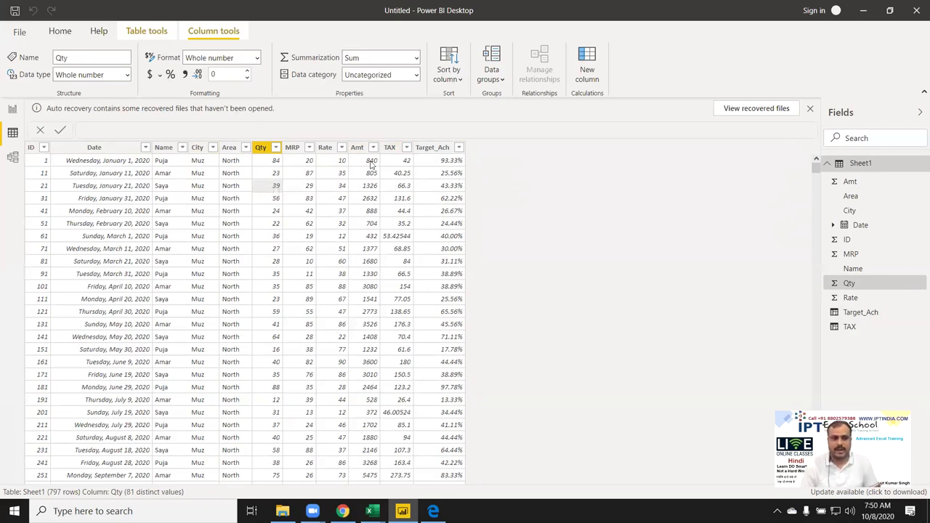
Add a new column named CK and begin its IF formula
{"action": "left_click", "coordinate": [586, 74]}
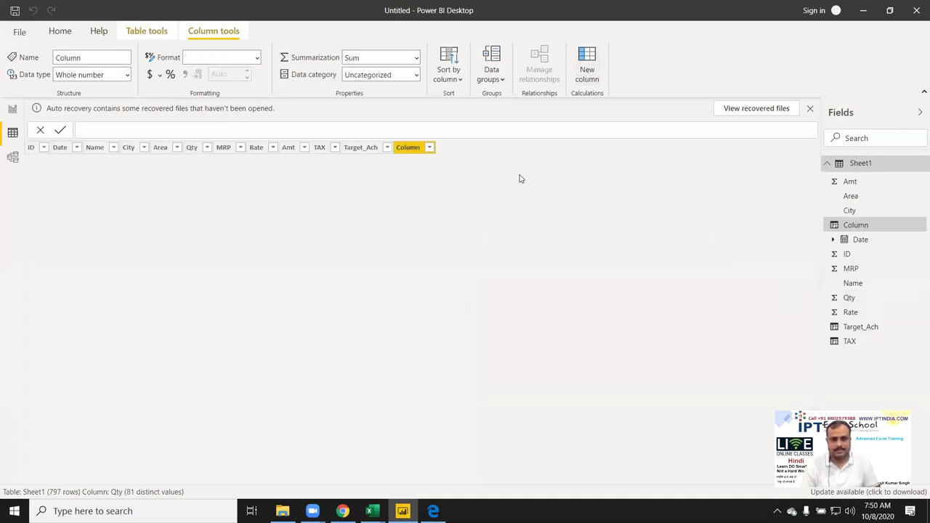
{"action": "double_click", "coordinate": [95, 127]}
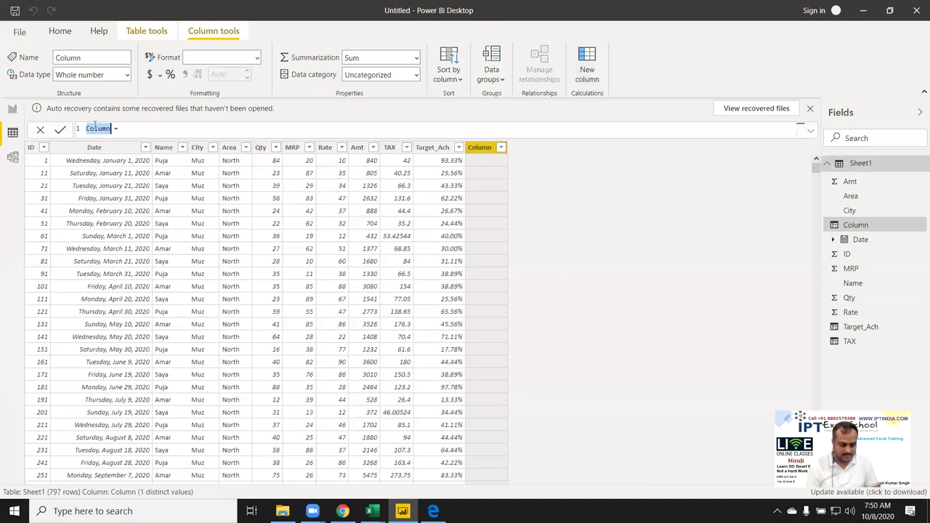
{"action": "type", "text": "Ch"}
{"action": "type", "text": "IF("}
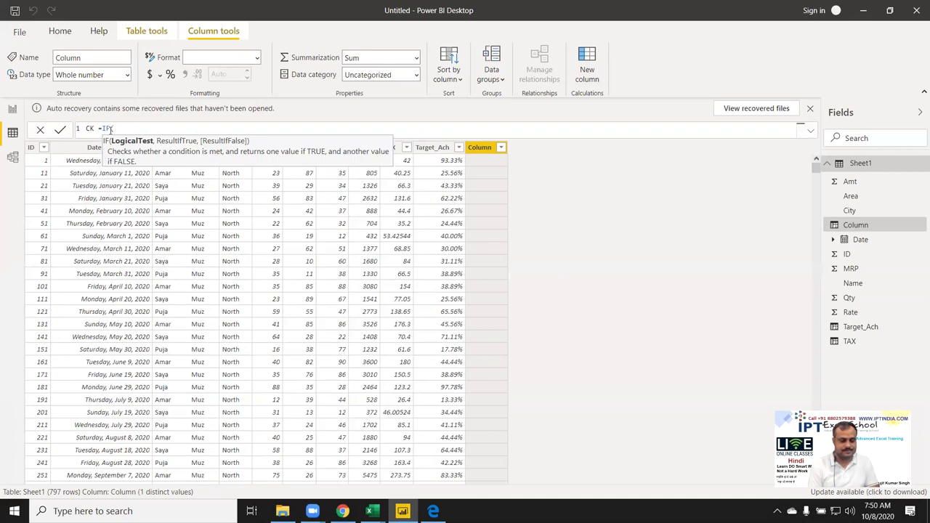
{"action": "type", "text": "Q"}
{"action": "key", "text": "Down"}
{"action": "key", "text": "Down"}
{"action": "key", "text": "Tab"}
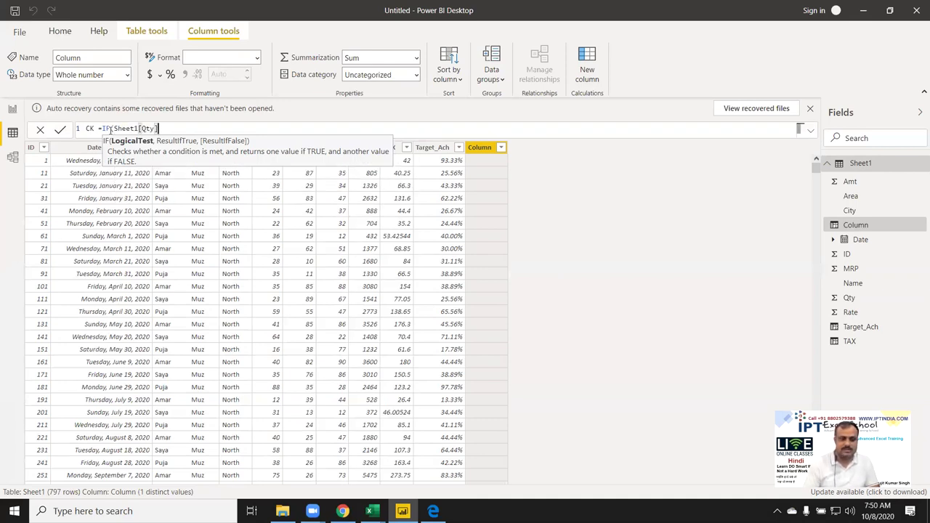
{"action": "key", "text": "BackSpace"}
{"action": "key", "text": "BackSpace"}
{"action": "key", "text": "BackSpace"}
{"action": "key", "text": "BackSpace"}
{"action": "key", "text": "BackSpace"}
{"action": "key", "text": "BackSpace"}
{"action": "key", "text": "BackSpace"}
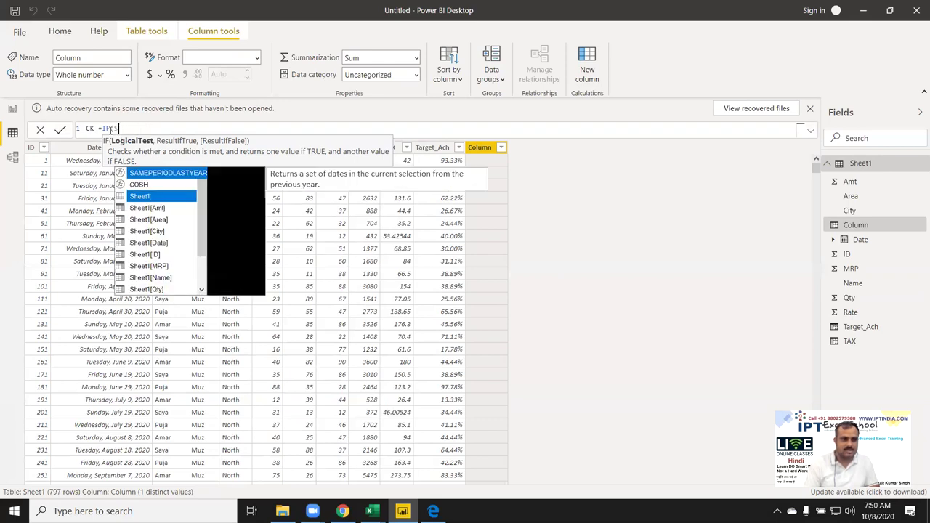
{"action": "key", "text": "BackSpace"}
{"action": "key", "text": "BackSpace"}
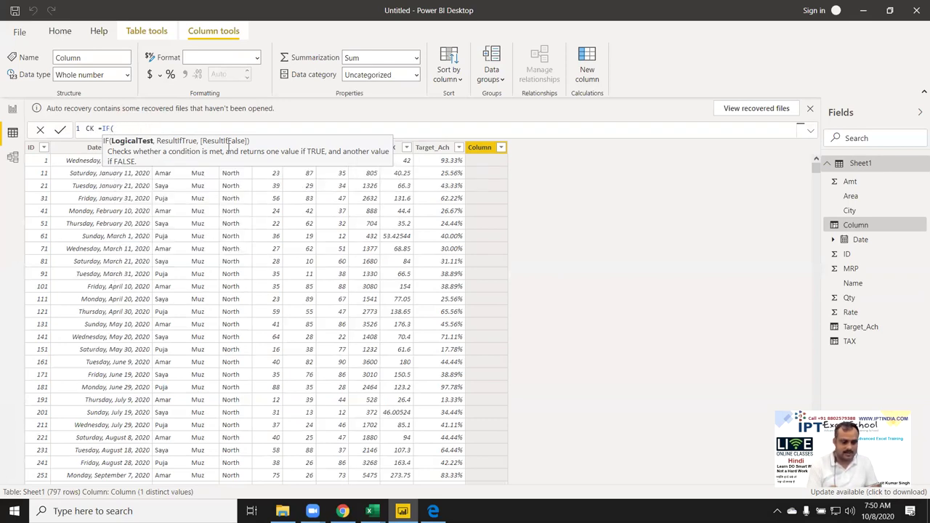
Write the IF condition AND(Sheet1[Qty]>=50, Sheet1[Qty]<=80)
{"action": "type", "text": "AND("}
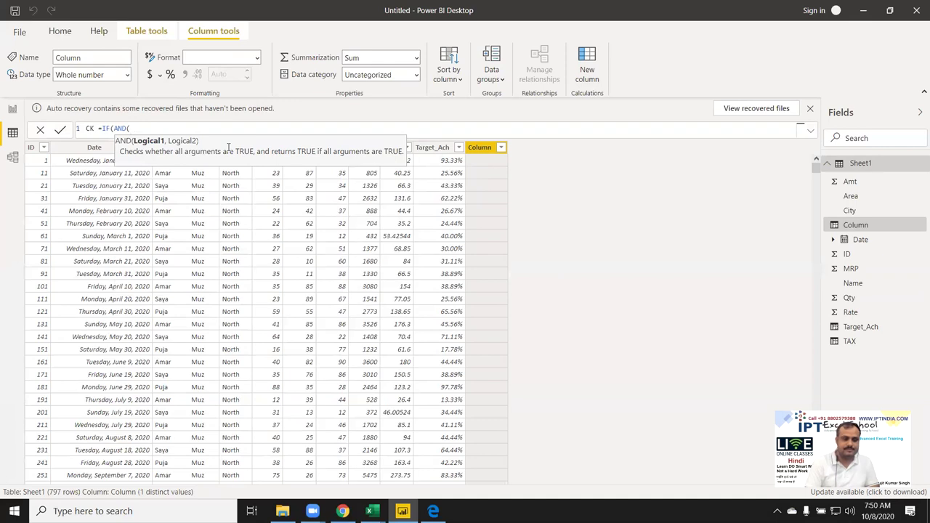
{"action": "type", "text": "Qt"}
{"action": "key", "text": "Tab"}
{"action": "type", "text": ">=50"}
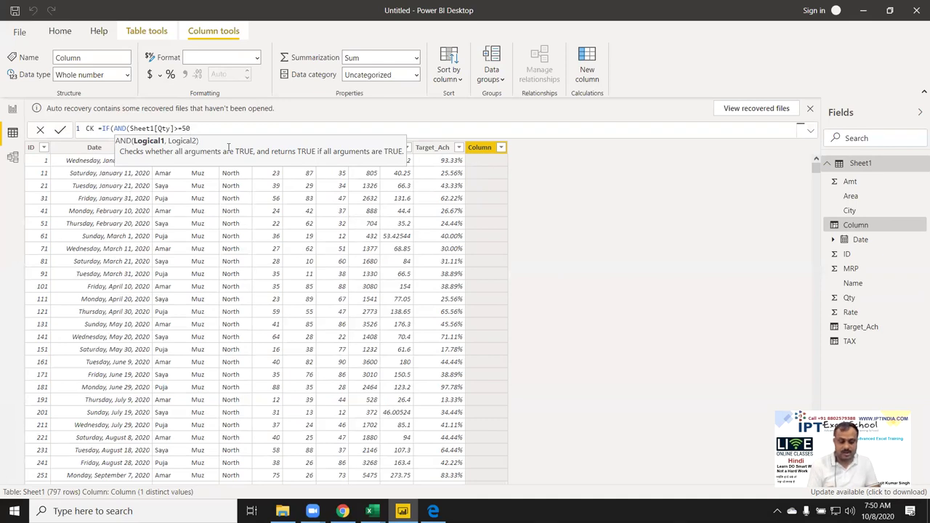
{"action": "type", "text": ",Sheet1["}
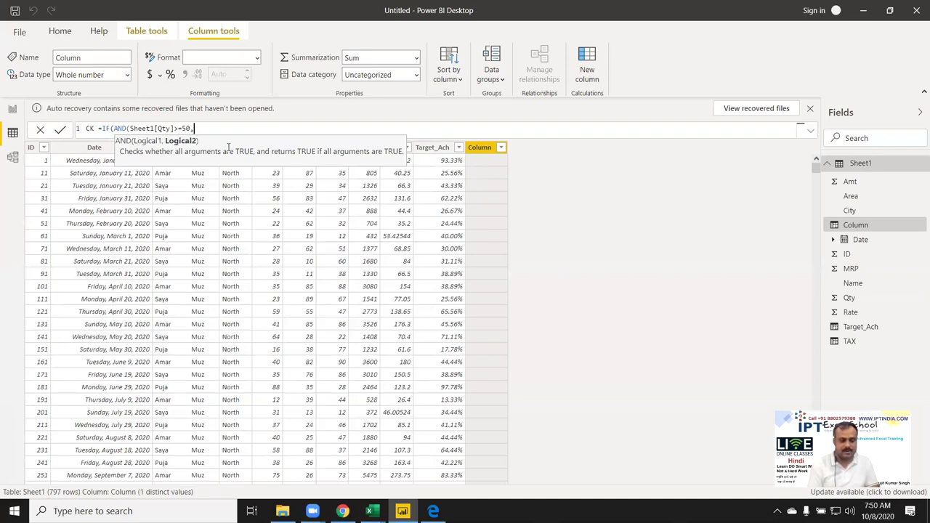
{"action": "type", "text": "Qty"}
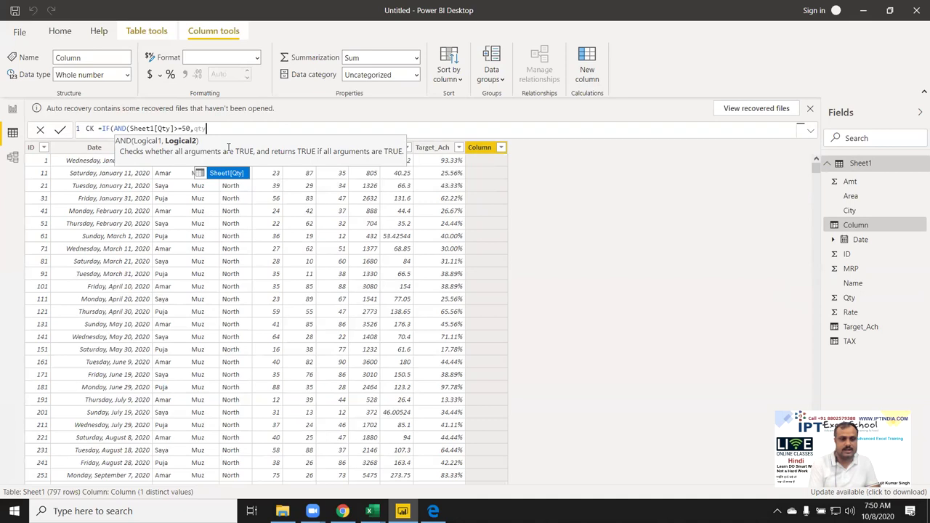
{"action": "key", "text": "Tab"}
{"action": "type", "text": "<=50"}
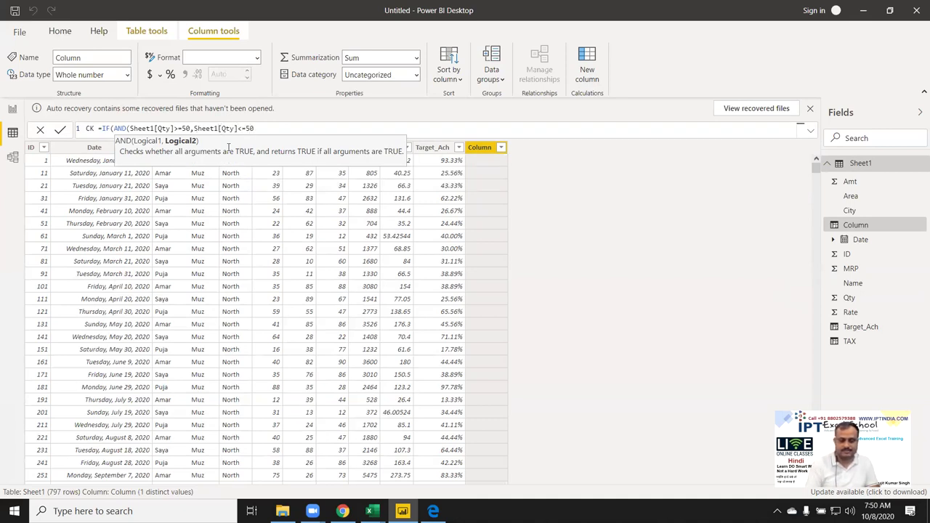
{"action": "key", "text": "BackSpace"}
{"action": "key", "text": "BackSpace"}
{"action": "type", "text": "80"}
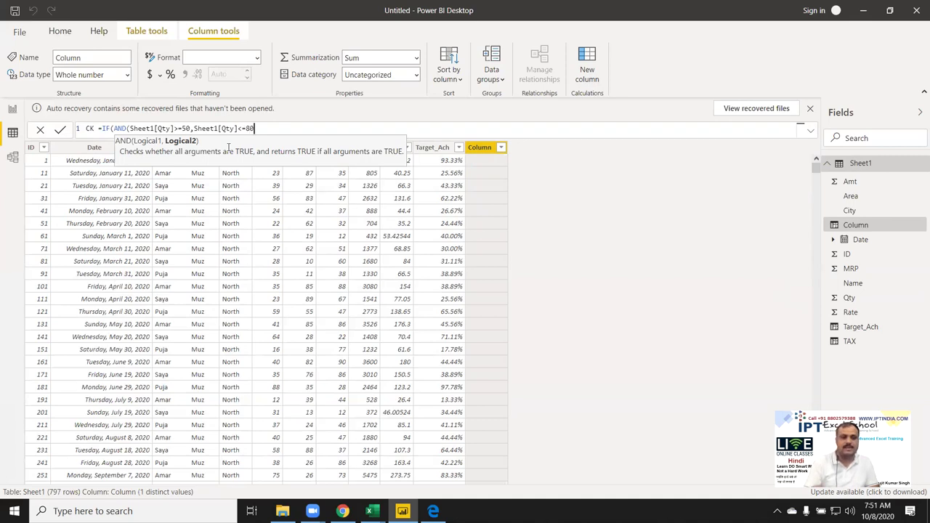
{"action": "type", "text": ")"}
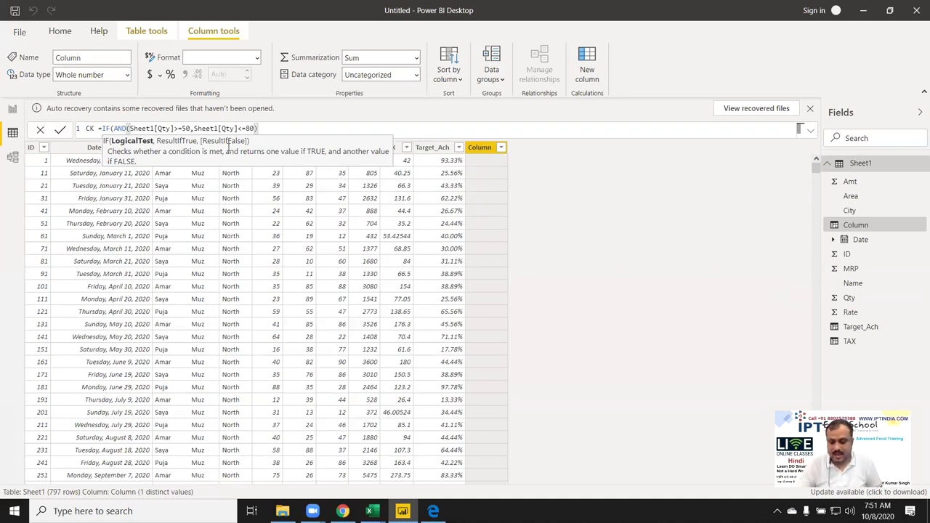
Finish CK with the results "OK" and "Pending" and commit the column
{"action": "key", "text": "Left"}
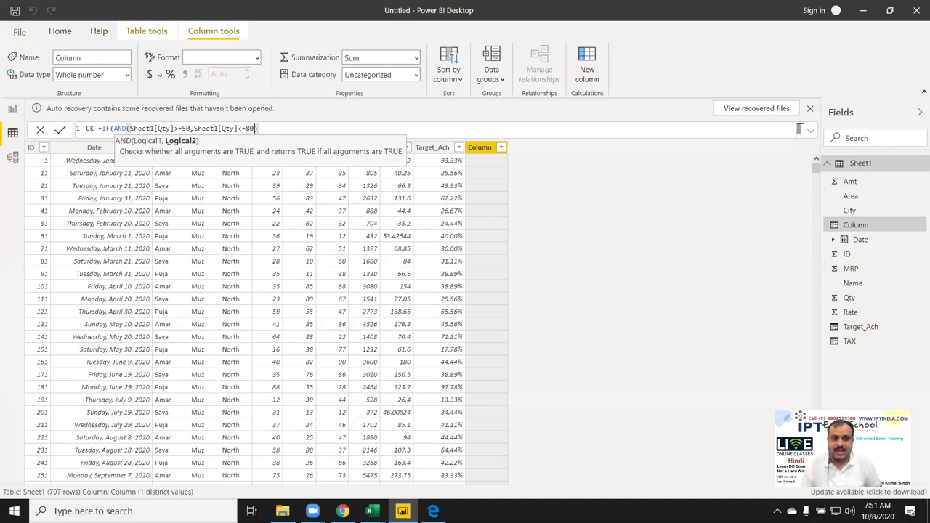
{"action": "type", "text": ") ,\"OK"}
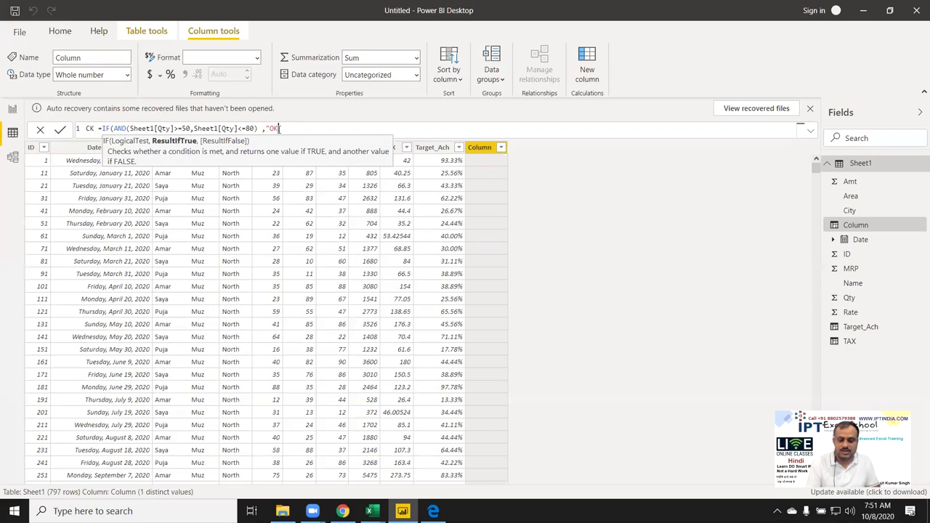
{"action": "type", "text": "\",\"Pending\")"}
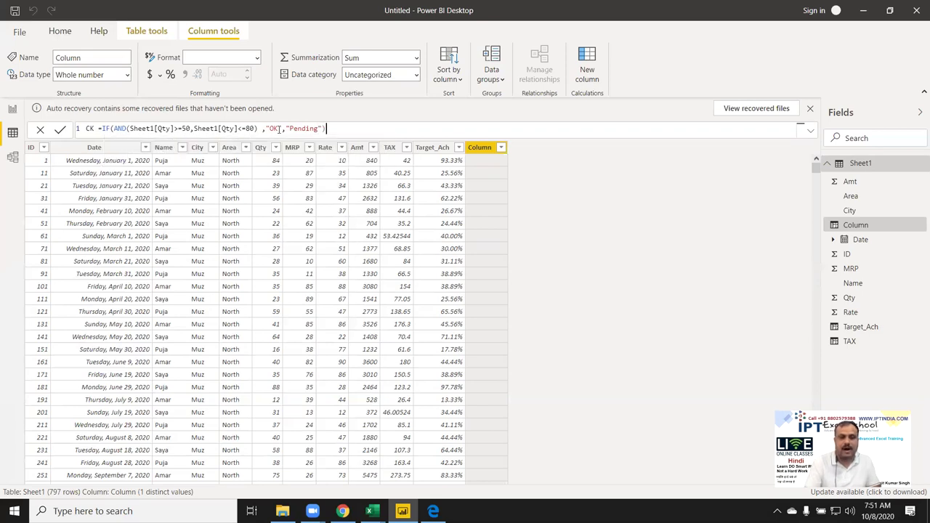
{"action": "key", "text": "Return"}
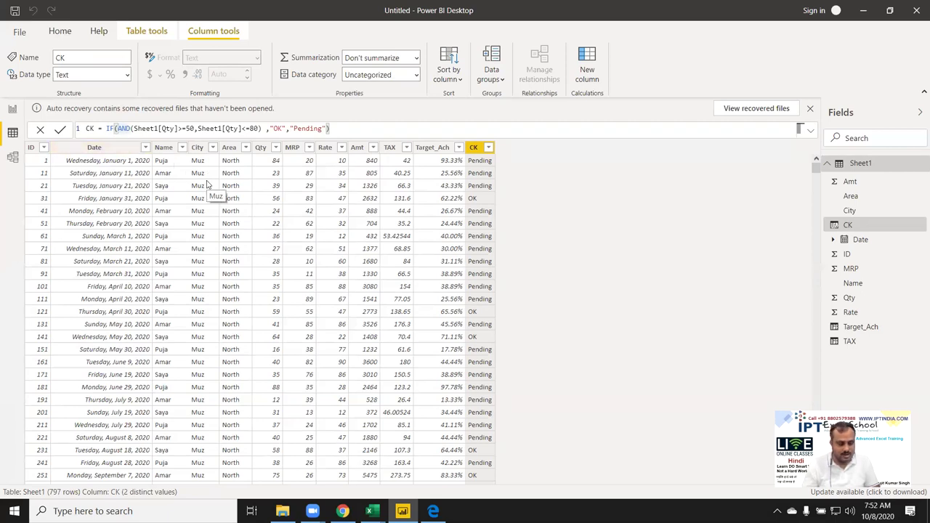
Wrap the Qty test in AND(Sheet1[City]="Muz", ...) and commit the CK formula
{"action": "type", "text": "AND("}
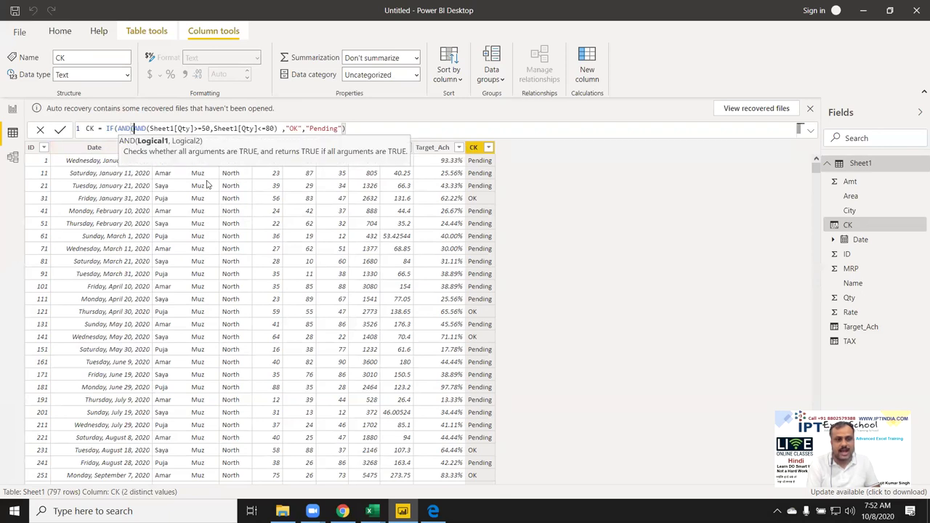
{"action": "type", "text": "Sheet1[City]"}
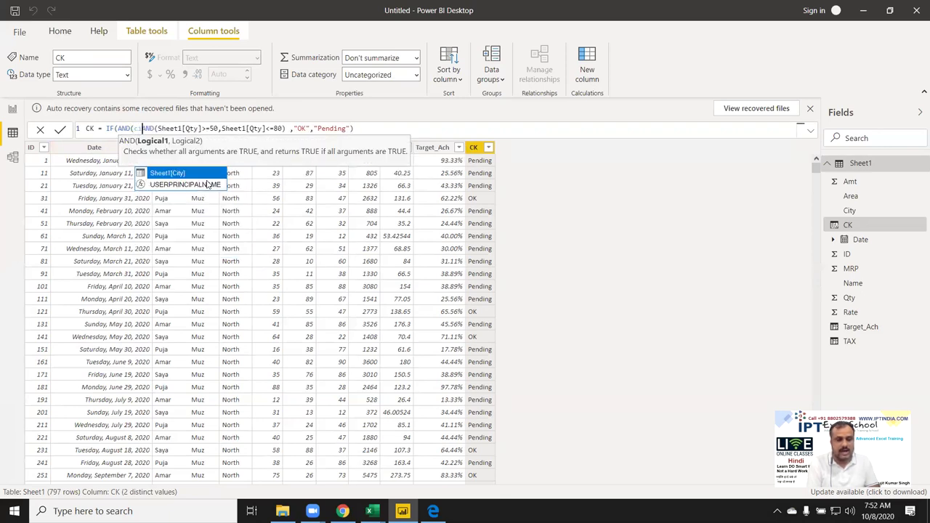
{"action": "type", "text": "=\"Muz"}
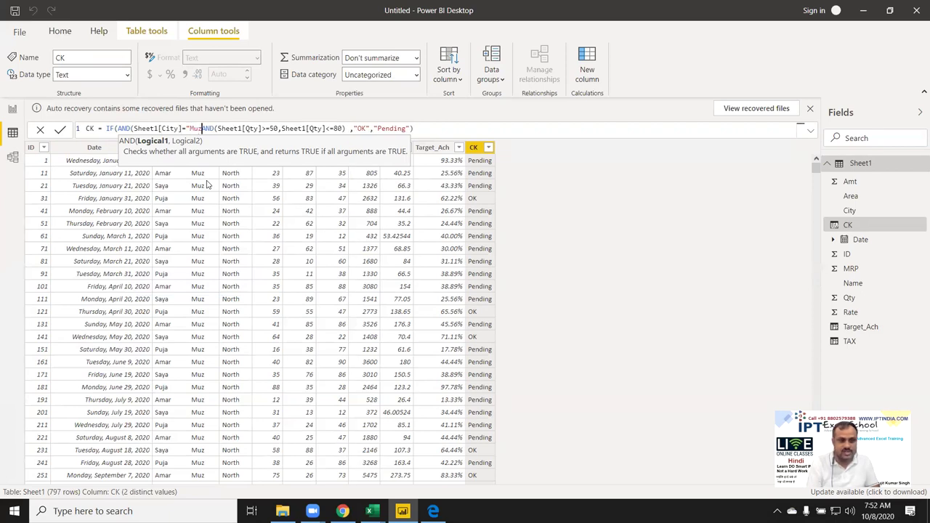
{"action": "type", "text": "\""}
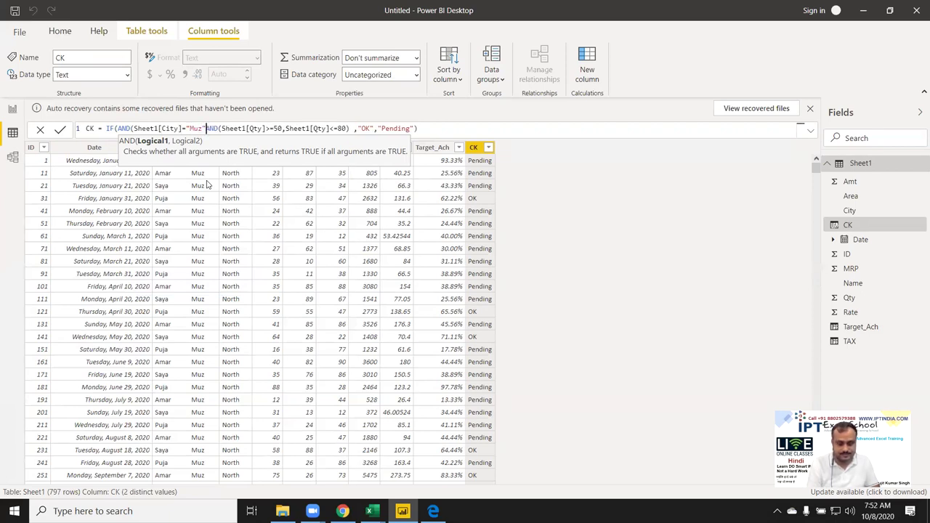
{"action": "type", "text": ","}
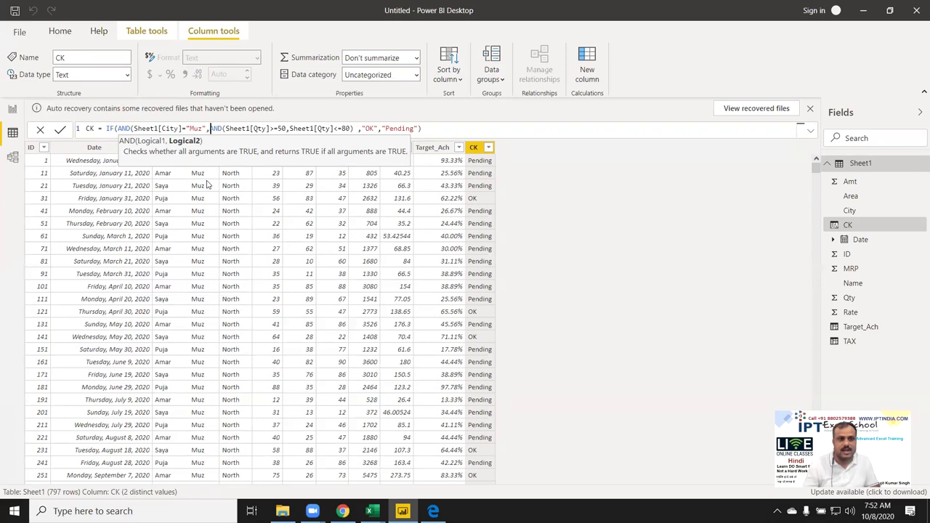
{"action": "left_click_drag", "start_coordinate": [133, 128], "coordinate": [353, 128]}
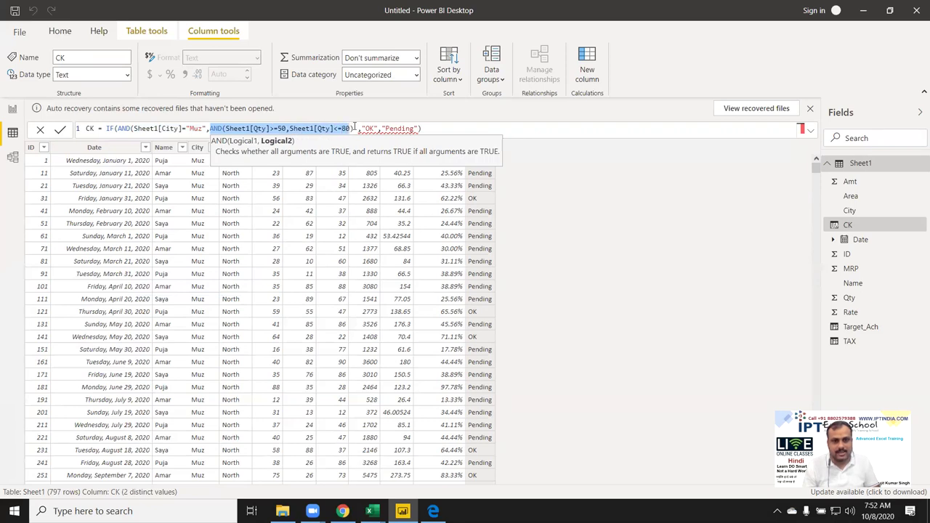
{"action": "left_click", "coordinate": [354, 129]}
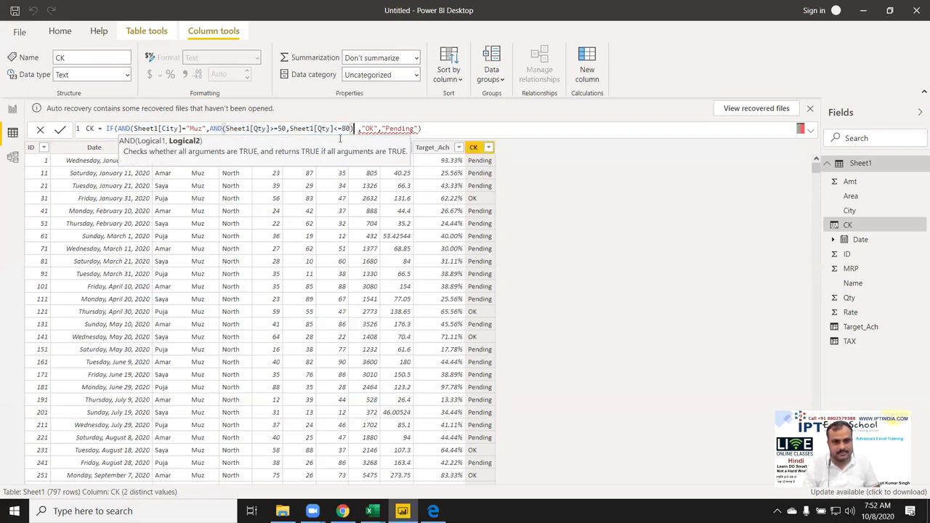
{"action": "type", "text": ")"}
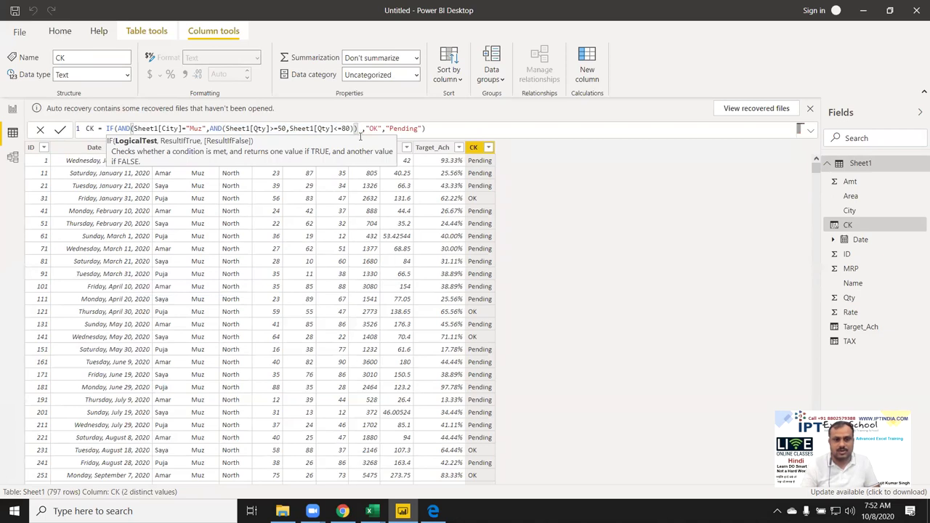
{"action": "key", "text": "Return"}
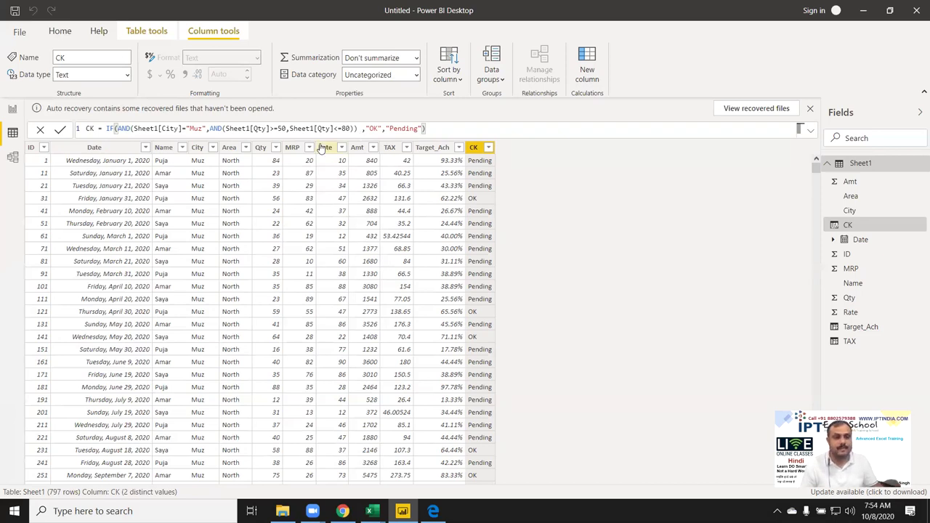
Change "Muz" to lowercase "muz" in the CK formula and recalculate
{"action": "left_click", "coordinate": [194, 128]}
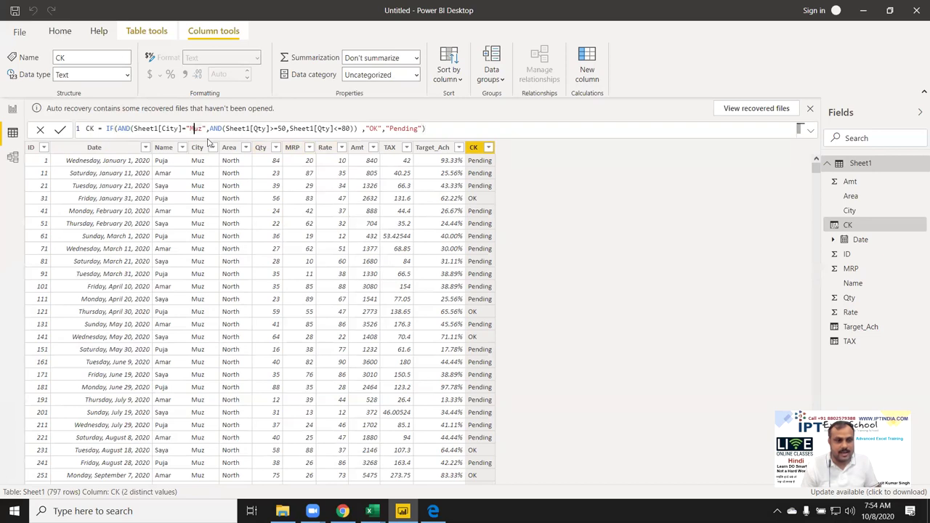
{"action": "key", "text": "BackSpace"}
{"action": "type", "text": "m"}
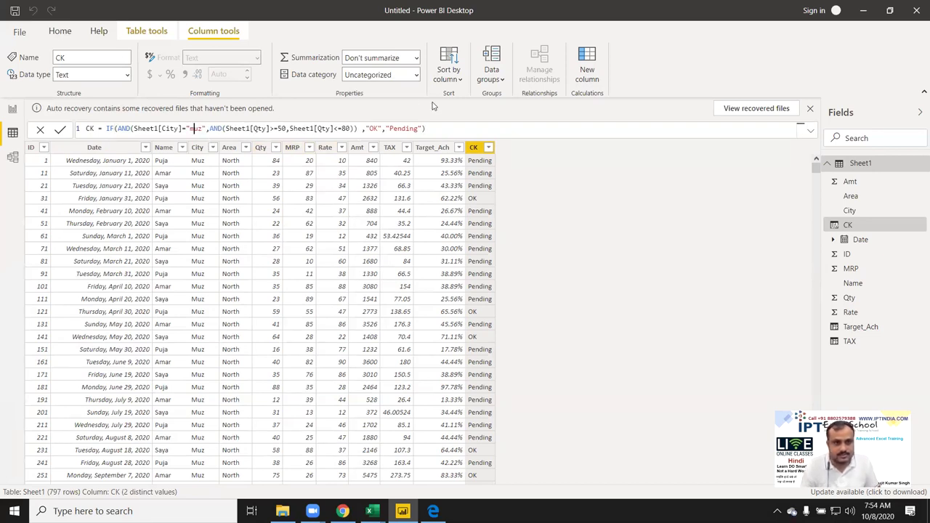
{"action": "key", "text": "Return"}
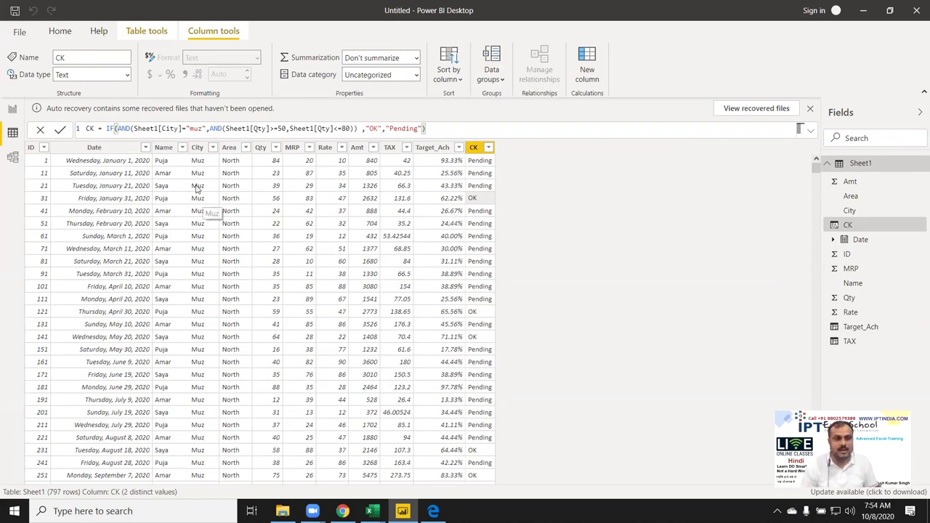
{"action": "mouse_move", "coordinate": [116, 129]}
{"action": "left_mouse_down"}
{"action": "mouse_move", "coordinate": [159, 129]}
{"action": "mouse_move", "coordinate": [86, 129]}
{"action": "left_mouse_up"}
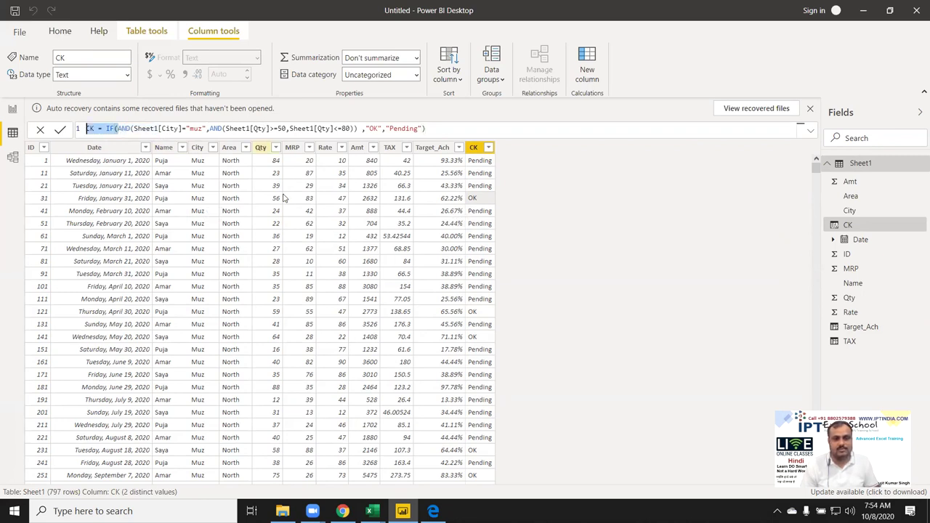
{"action": "left_click", "coordinate": [477, 174]}
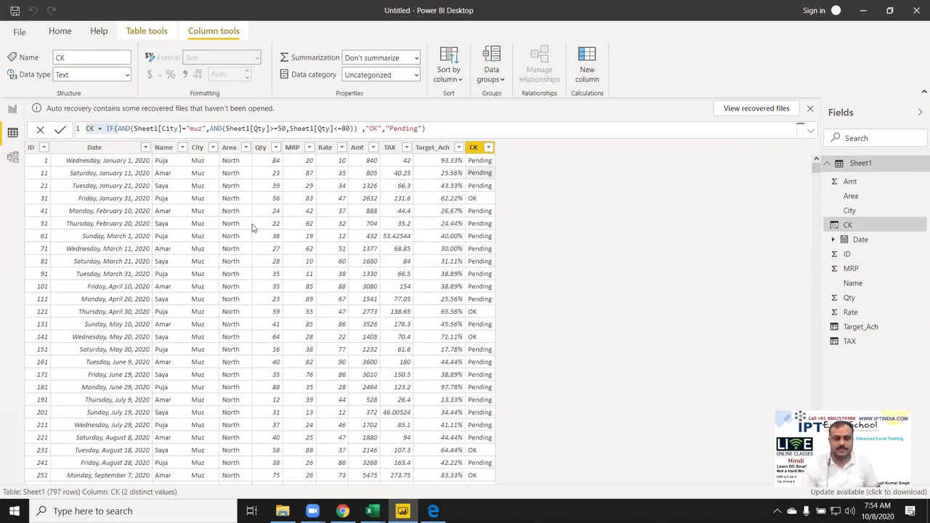
{"action": "left_click", "coordinate": [202, 168]}
{"action": "scroll", "coordinate": [212, 195], "scroll_direction": "down", "scroll_amount": 5}
{"action": "scroll", "coordinate": [211, 195], "scroll_direction": "down", "scroll_amount": 5}
{"action": "scroll", "coordinate": [211, 195], "scroll_direction": "down", "scroll_amount": 10}
{"action": "scroll", "coordinate": [211, 196], "scroll_direction": "down", "scroll_amount": 10}
{"action": "scroll", "coordinate": [212, 198], "scroll_direction": "up", "scroll_amount": 4}
{"action": "scroll", "coordinate": [212, 198], "scroll_direction": "down", "scroll_amount": 7}
{"action": "scroll", "coordinate": [211, 198], "scroll_direction": "down", "scroll_amount": 7}
{"action": "scroll", "coordinate": [212, 197], "scroll_direction": "down", "scroll_amount": 7}
{"action": "scroll", "coordinate": [212, 197], "scroll_direction": "down", "scroll_amount": 7}
{"action": "scroll", "coordinate": [212, 198], "scroll_direction": "down", "scroll_amount": 5}
{"action": "scroll", "coordinate": [211, 197], "scroll_direction": "down", "scroll_amount": 5}
{"action": "scroll", "coordinate": [211, 198], "scroll_direction": "up", "scroll_amount": 13}
{"action": "scroll", "coordinate": [211, 198], "scroll_direction": "up", "scroll_amount": 13}
{"action": "scroll", "coordinate": [211, 197], "scroll_direction": "up", "scroll_amount": 13}
{"action": "scroll", "coordinate": [211, 198], "scroll_direction": "up", "scroll_amount": 5}
{"action": "scroll", "coordinate": [211, 197], "scroll_direction": "up", "scroll_amount": 5}
{"action": "scroll", "coordinate": [212, 197], "scroll_direction": "up", "scroll_amount": 5}
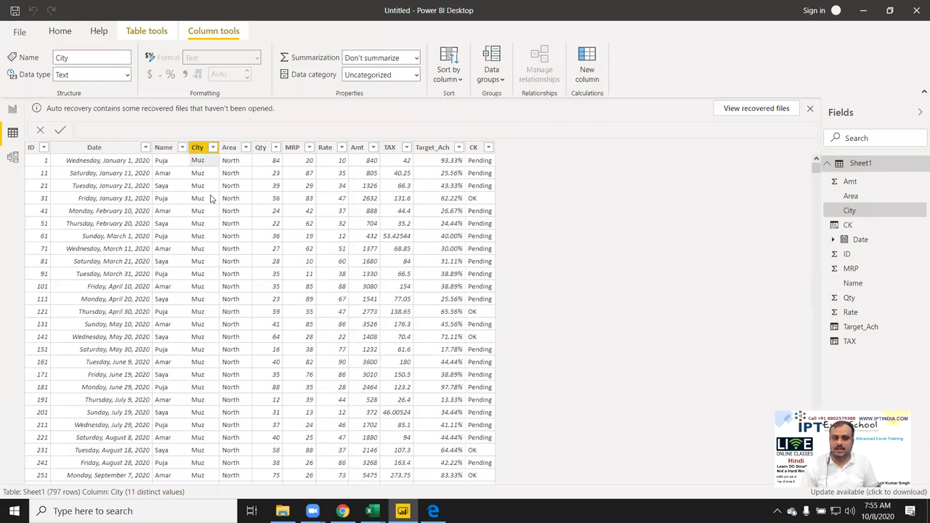
Create a Type column starting IF(OR(Sheet1[City]="Muz", ...)
{"action": "left_click", "coordinate": [591, 83]}
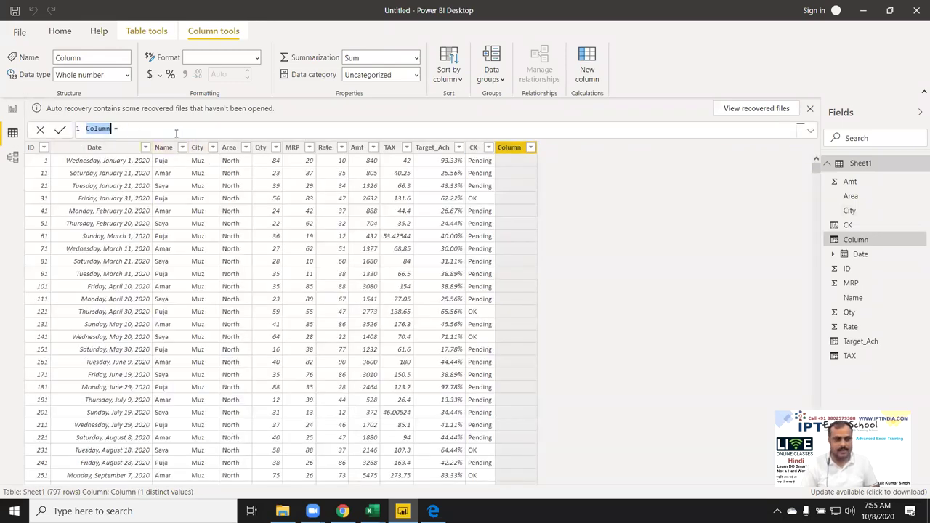
{"action": "type", "text": "Type = "}
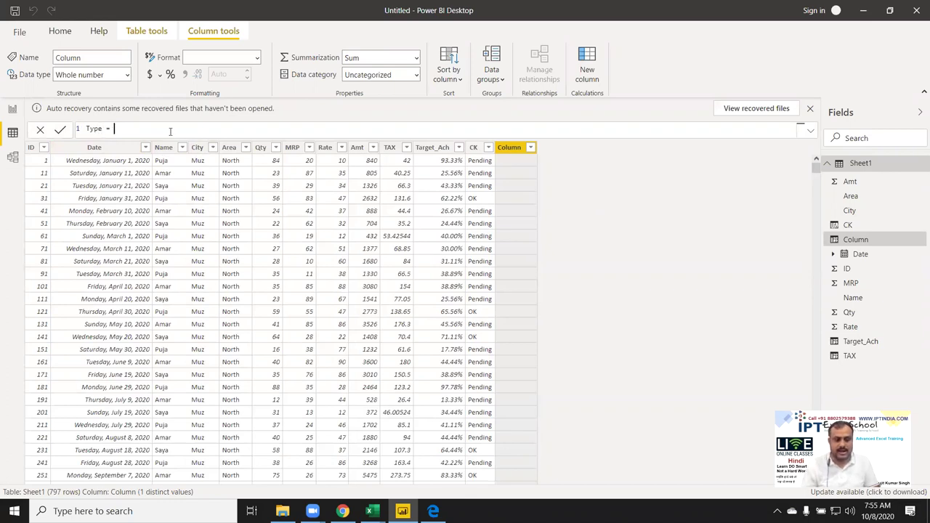
{"action": "type", "text": "IF("}
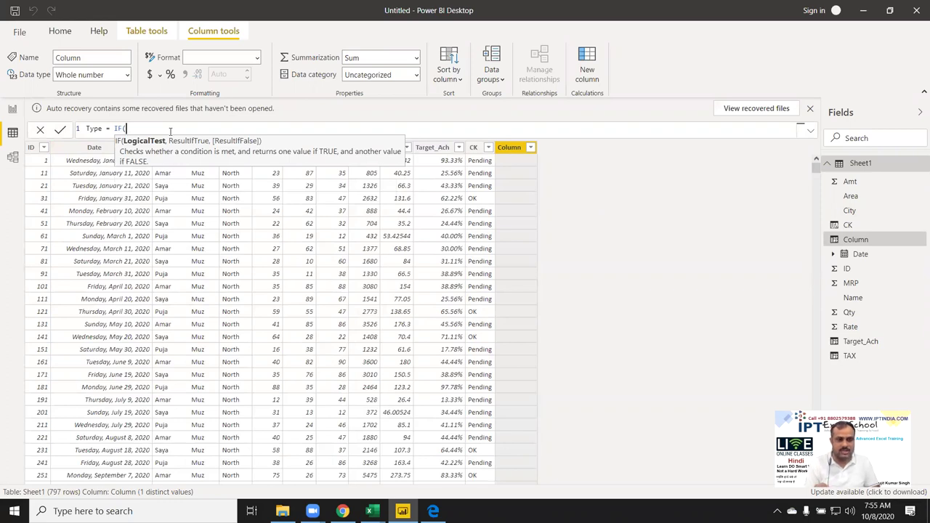
{"action": "type", "text": "or"}
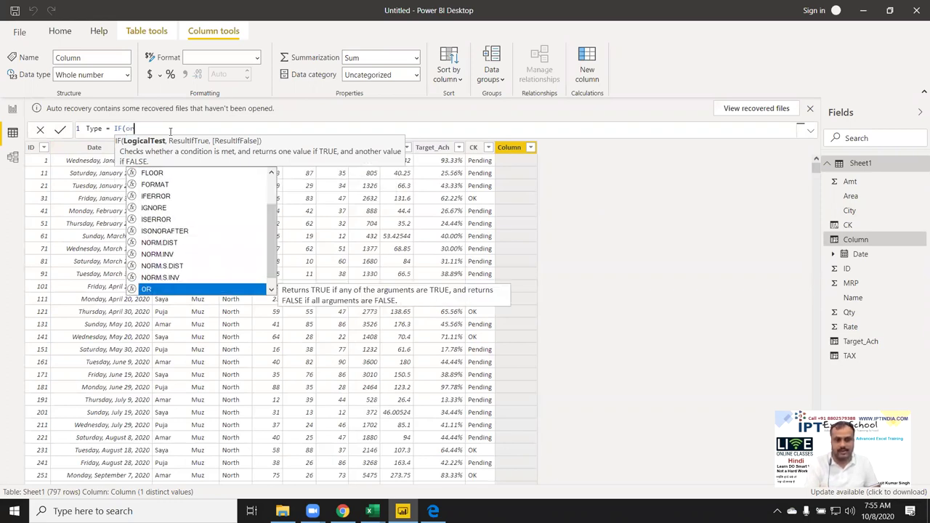
{"action": "key", "text": "Tab"}
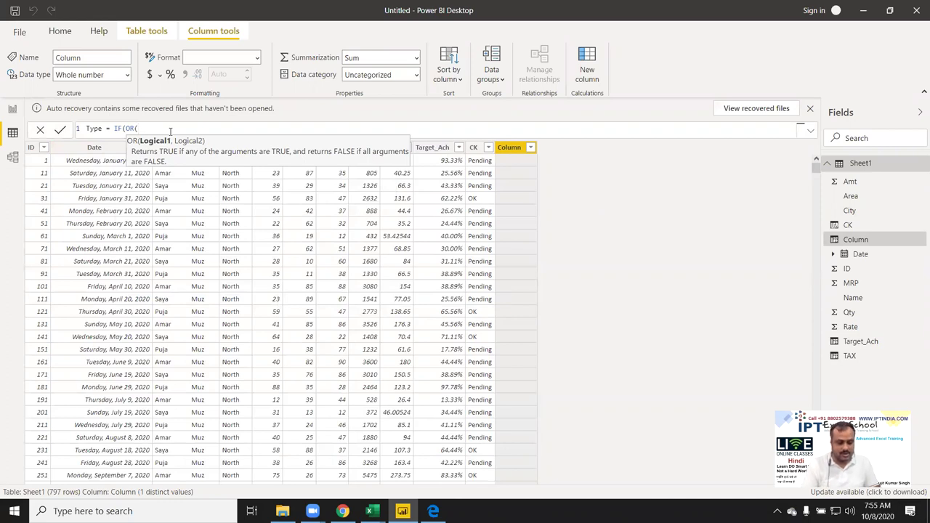
{"action": "type", "text": "city"}
{"action": "key", "text": "Tab"}
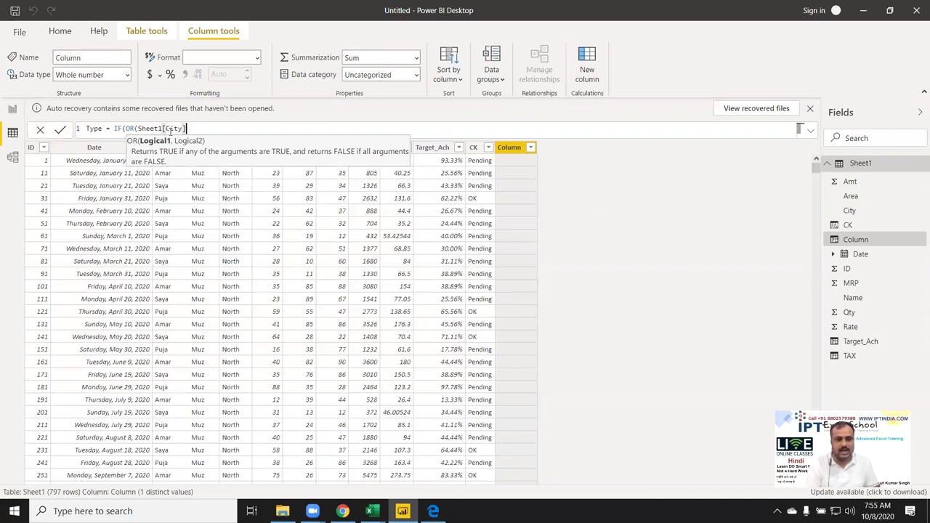
{"action": "type", "text": "="}
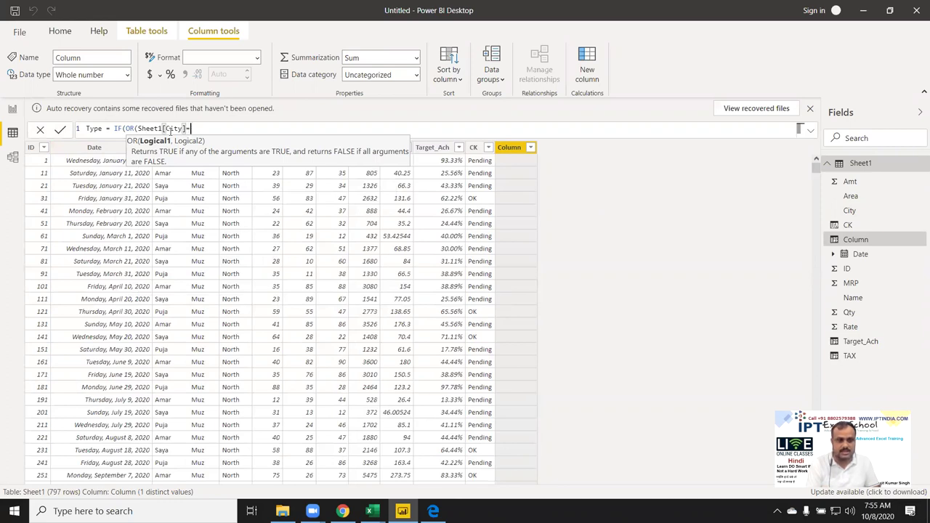
{"action": "type", "text": "\"Muz"}
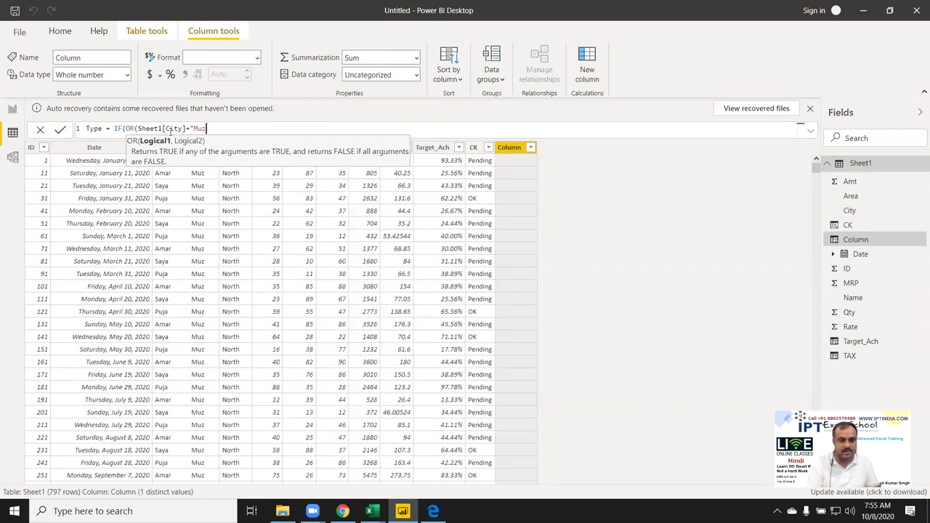
{"action": "type", "text": "\",c"}
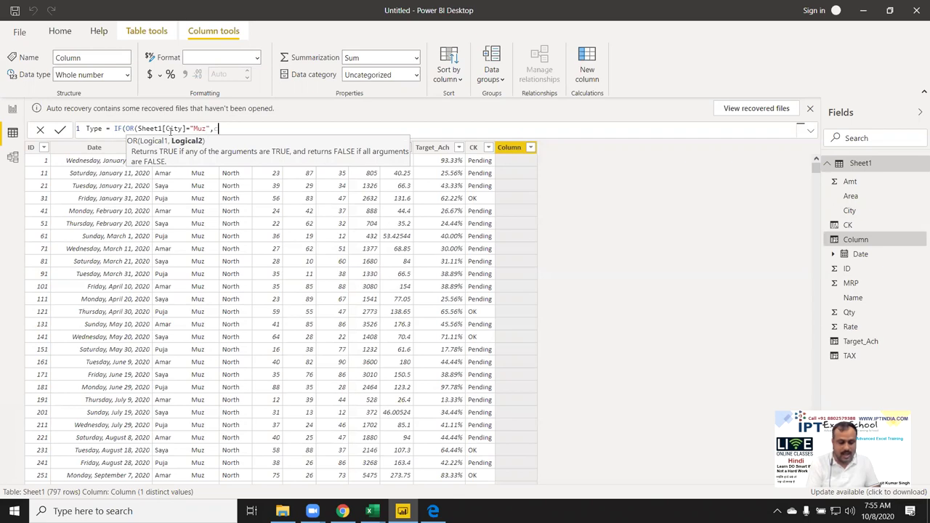
{"action": "type", "text": "ity"}
{"action": "key", "text": "Tab"}
Add Sheet1[City]="Jaipur" to the OR, dropping the extra Noida test
{"action": "type", "text": "=\"Jaipur\",\""}
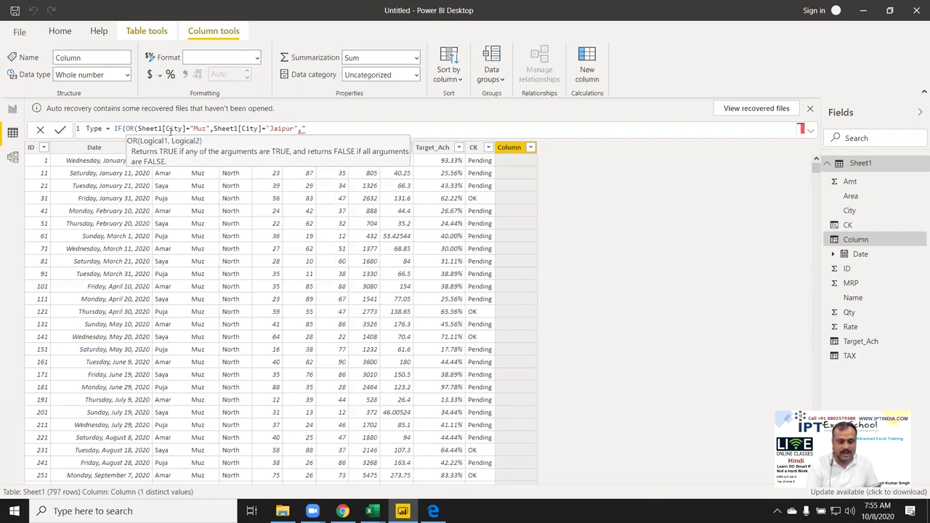
{"action": "key", "text": "BackSpace"}
{"action": "type", "text": "city"}
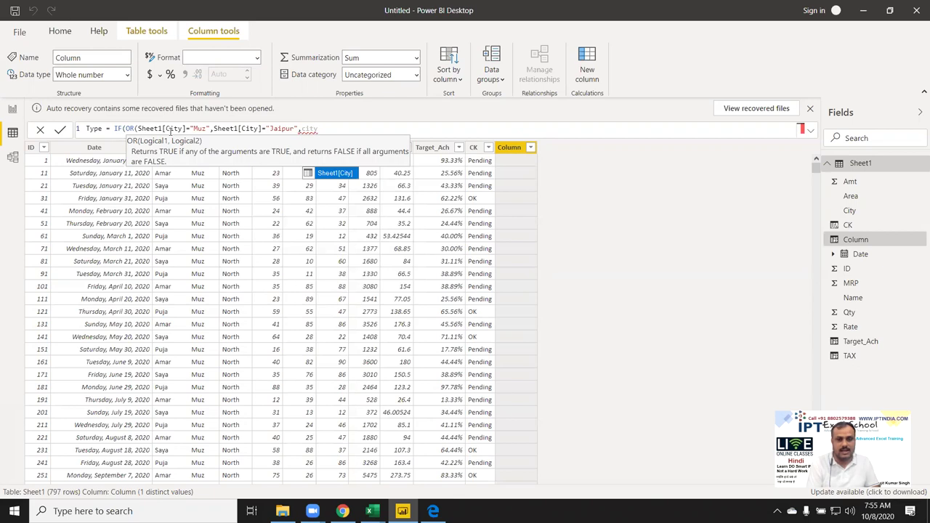
{"action": "key", "text": "Tab"}
{"action": "type", "text": "="}
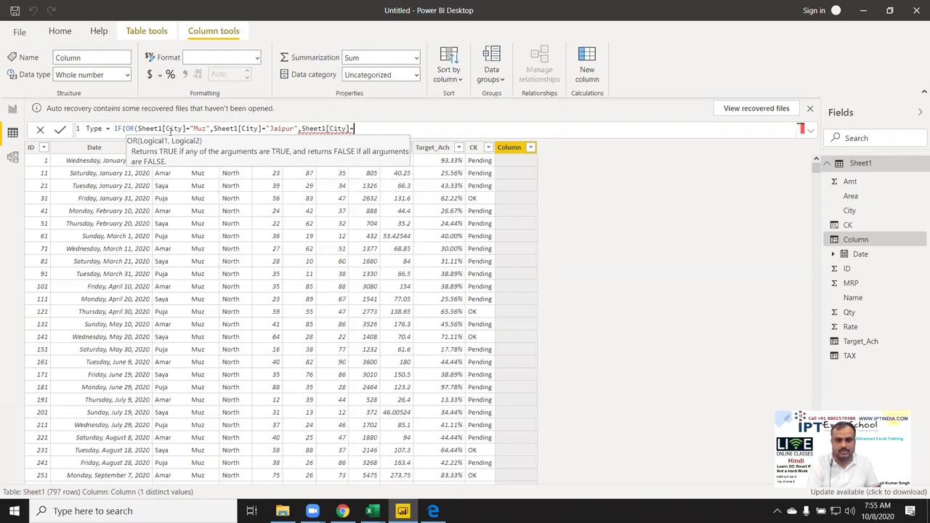
{"action": "type", "text": "\"Noida\")"}
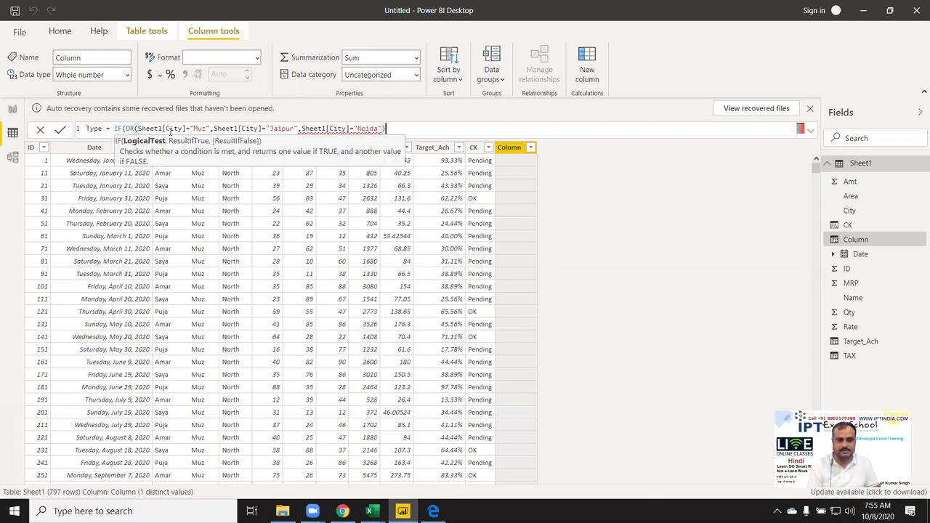
{"action": "key", "text": "Left"}
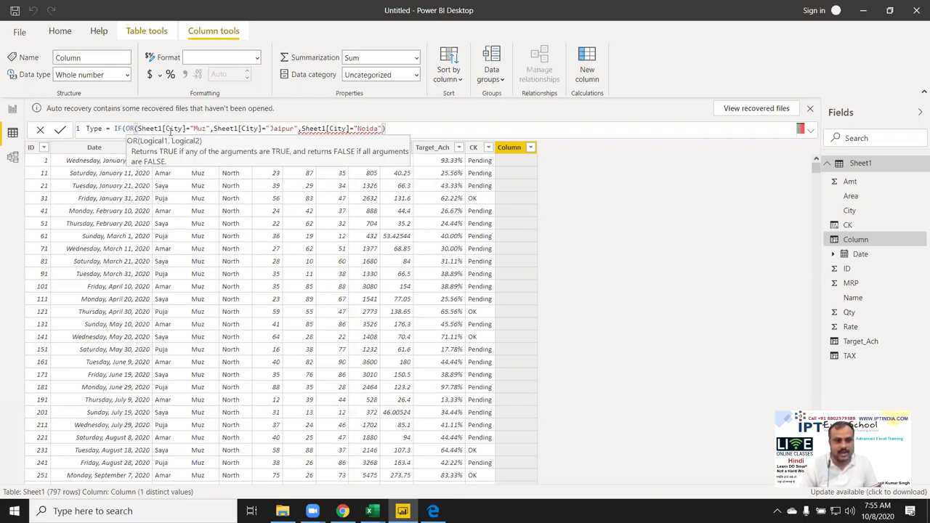
{"action": "key", "text": "BackSpace"}
{"action": "key", "text": "BackSpace"}
{"action": "key", "text": "BackSpace"}
{"action": "key", "text": "BackSpace"}
{"action": "key", "text": "BackSpace"}
{"action": "key", "text": "BackSpace"}
{"action": "key", "text": "BackSpace"}
{"action": "key", "text": "BackSpace"}
{"action": "key", "text": "BackSpace"}
{"action": "key", "text": "BackSpace"}
{"action": "key", "text": "BackSpace"}
{"action": "key", "text": "BackSpace"}
{"action": "key", "text": "BackSpace"}
{"action": "key", "text": "BackSpace"}
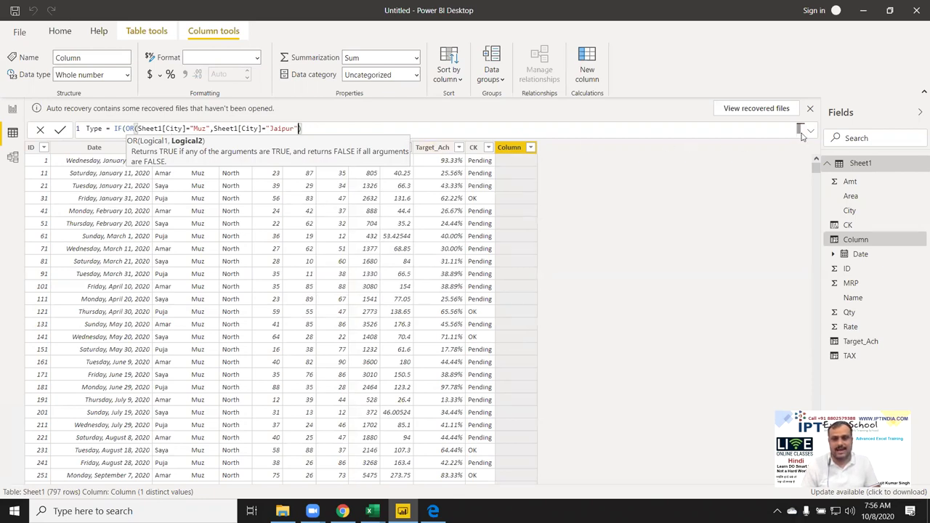
Add the results "IN-House" and "3rdP" and commit the Type column
{"action": "left_click", "coordinate": [323, 129]}
{"action": "type", "text": ",\"IN"}
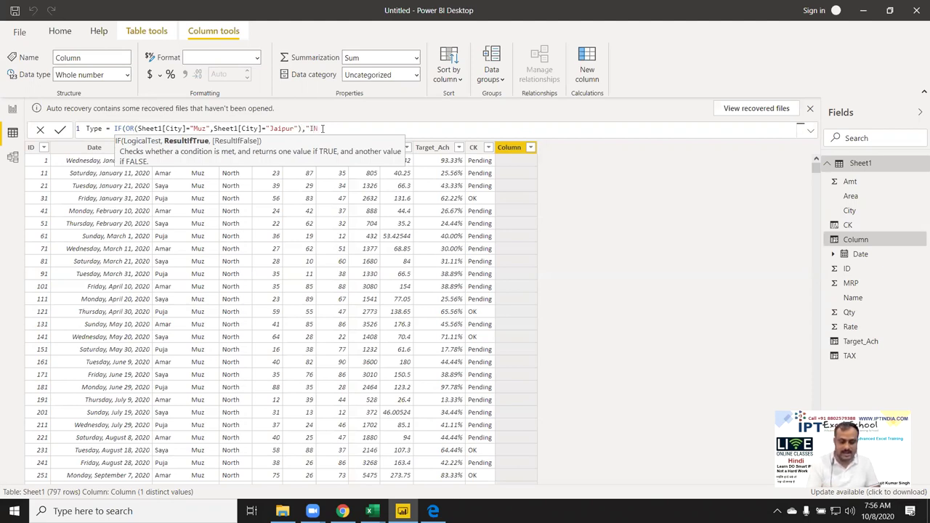
{"action": "type", "text": "-Hou"}
{"action": "type", "text": "see"}
{"action": "key", "text": "BackSpace"}
{"action": "key", "text": "BackSpace"}
{"action": "type", "text": "se\""}
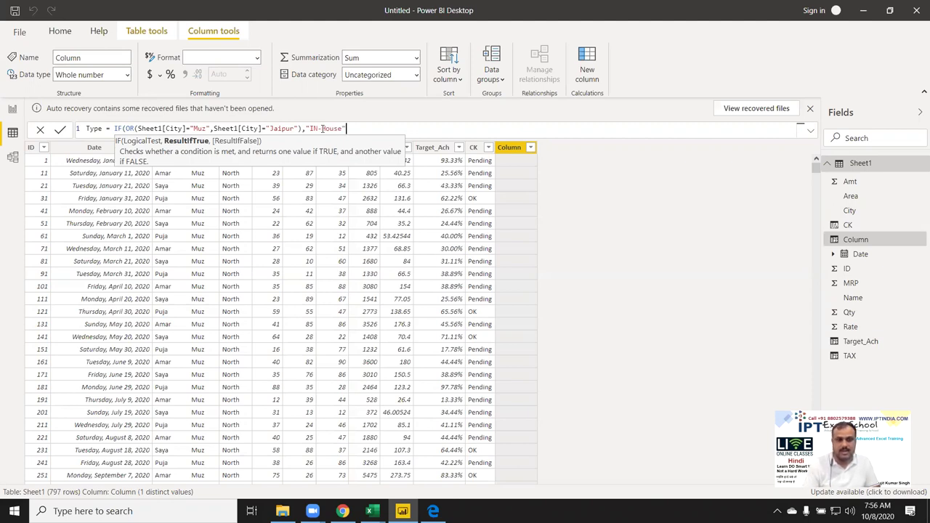
{"action": "type", "text": ","}
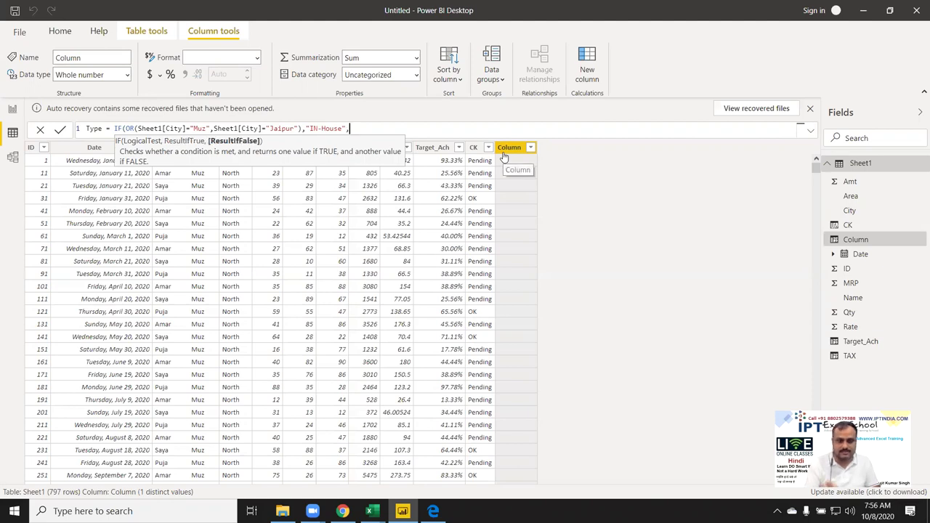
{"action": "type", "text": "\""}
{"action": "type", "text": "2rd"}
{"action": "key", "text": "BackSpace"}
{"action": "key", "text": "BackSpace"}
{"action": "key", "text": "BackSpace"}
{"action": "type", "text": "3rd"}
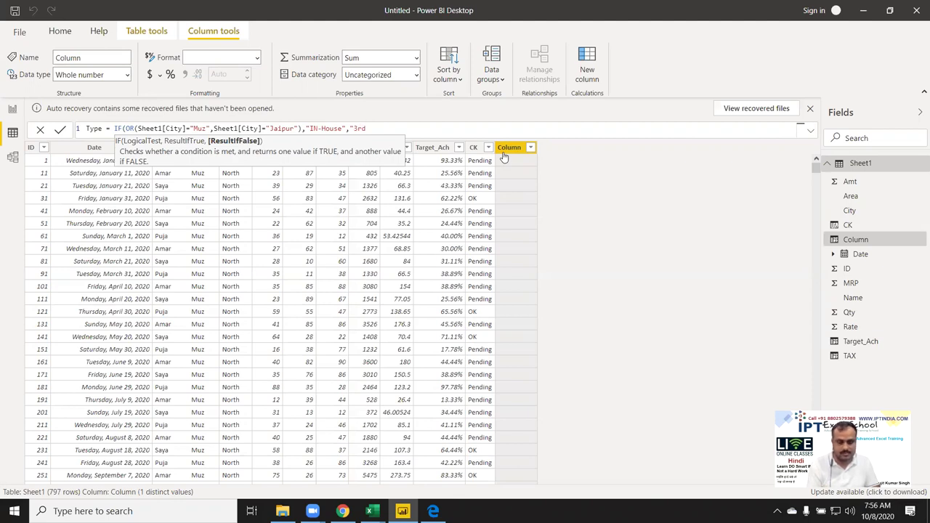
{"action": "type", "text": "P\")"}
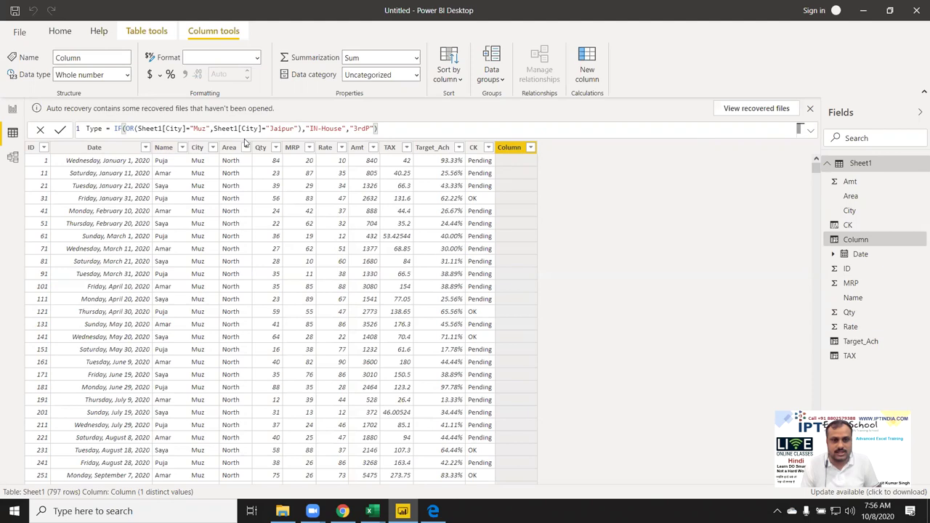
{"action": "key", "text": "Return"}
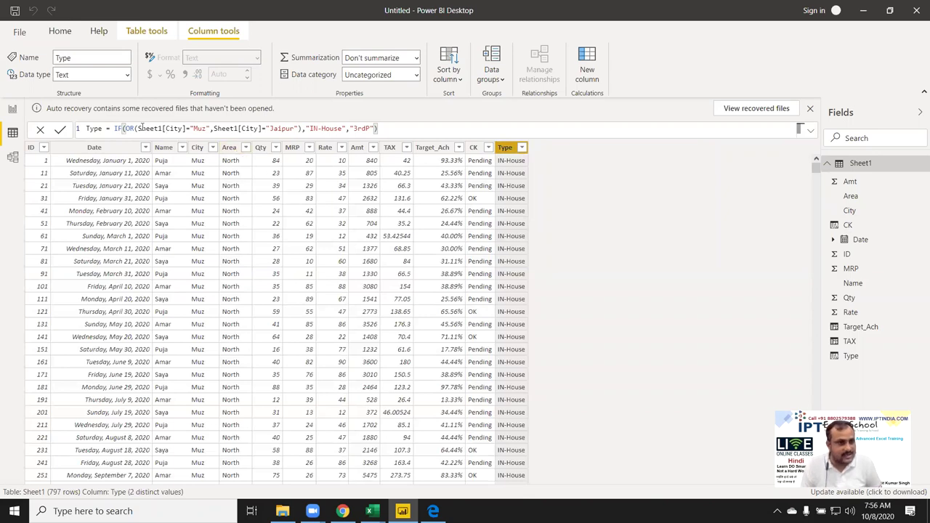
{"action": "left_click", "coordinate": [136, 128]}
Insert a new OR(Sheet1[City] test ahead of the existing OR condition
{"action": "left_click", "coordinate": [128, 128]}
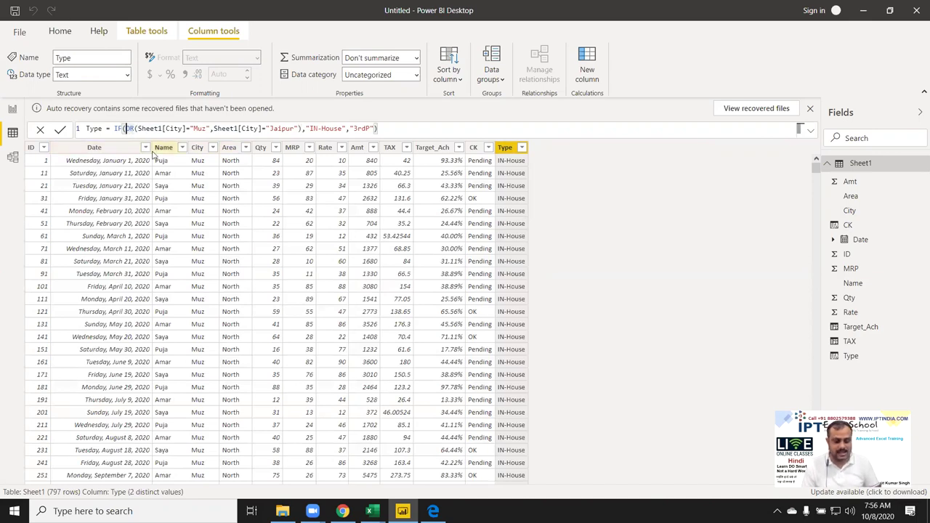
{"action": "type", "text": "or"}
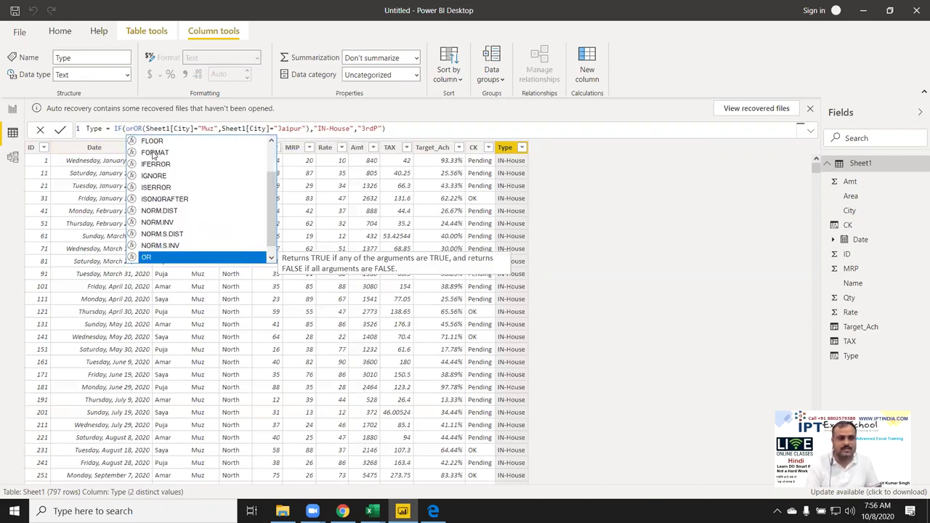
{"action": "key", "text": "Tab"}
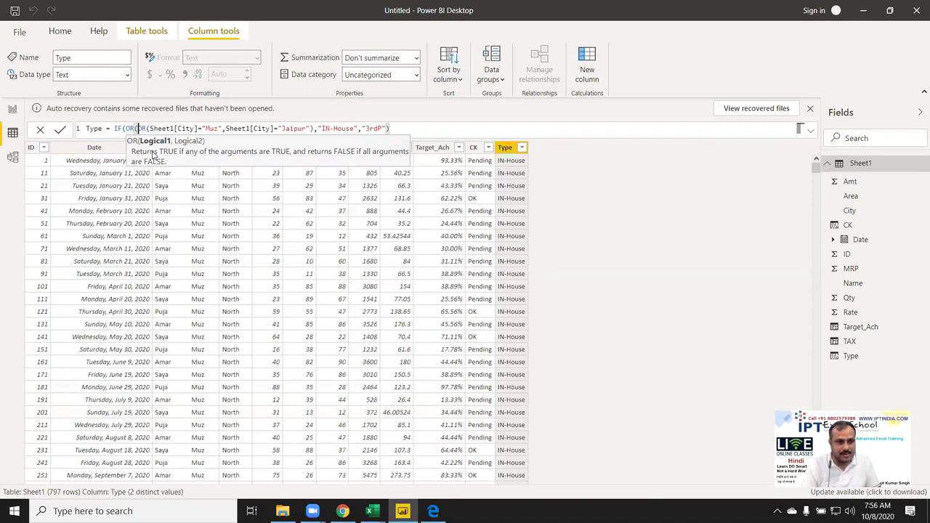
{"action": "type", "text": "sheet"}
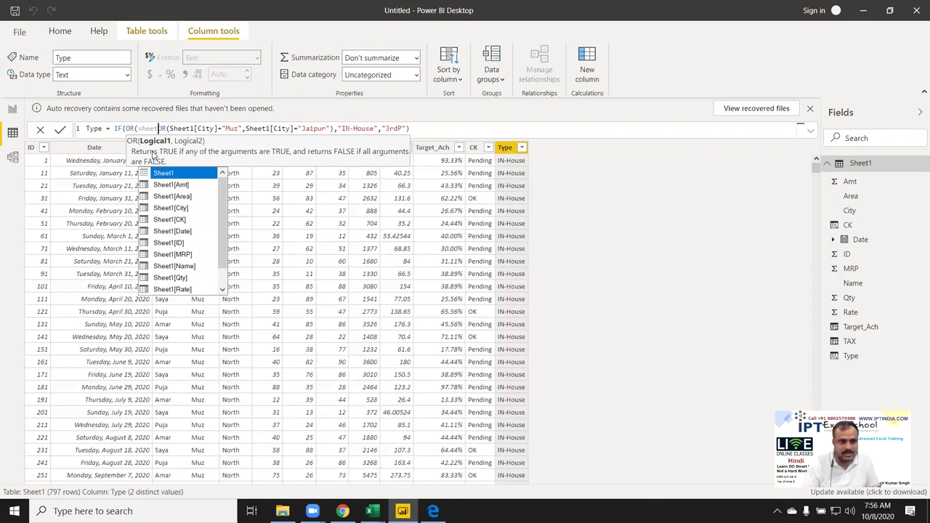
{"action": "type", "text": "\\\\"}
{"action": "key", "text": "BackSpace"}
{"action": "key", "text": "BackSpace"}
{"action": "key", "text": "BackSpace"}
{"action": "key", "text": "BackSpace"}
{"action": "key", "text": "BackSpace"}
{"action": "key", "text": "BackSpace"}
{"action": "key", "text": "BackSpace"}
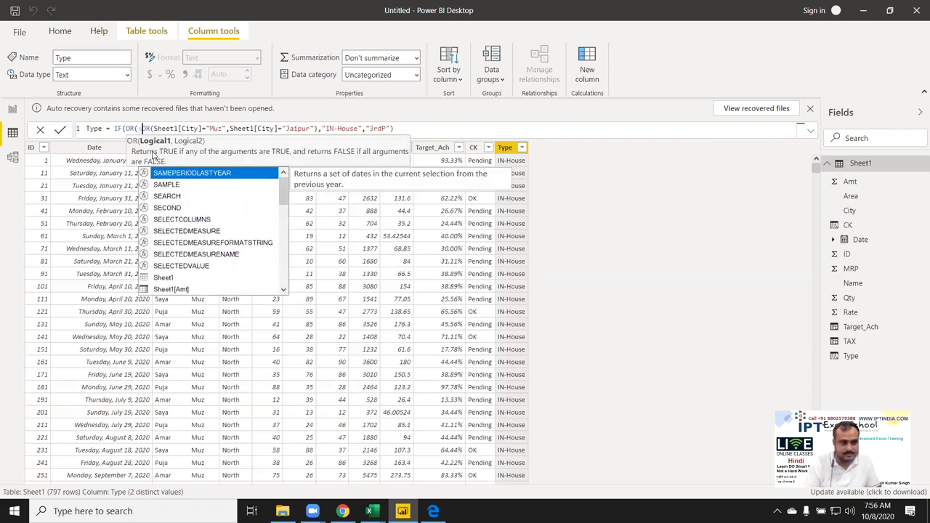
{"action": "key", "text": "BackSpace"}
{"action": "type", "text": "ci"}
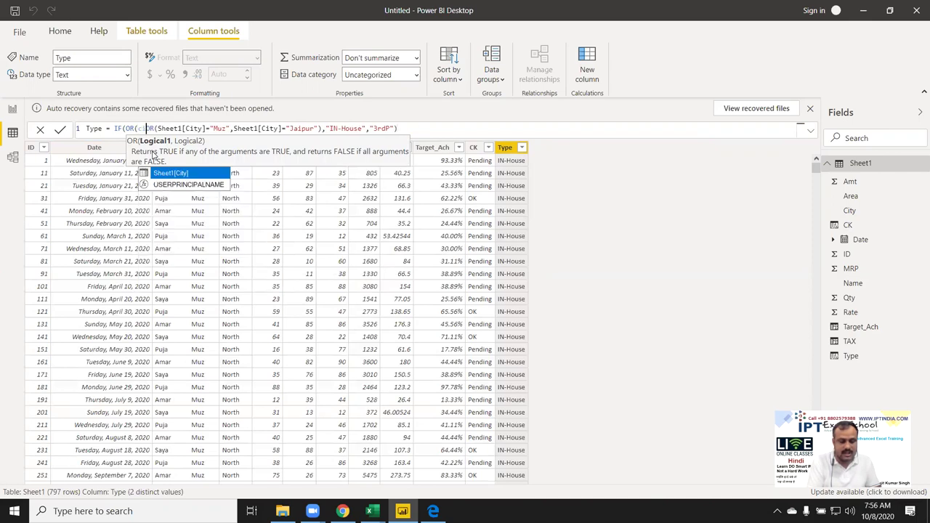
{"action": "type", "text": "t1[City"}
{"action": "key", "text": "Tab"}
Complete the Noida test with the Muz/Jaipur OR nested and commit, then replace the first condition with true
{"action": "type", "text": "=\"Noida\"\","}
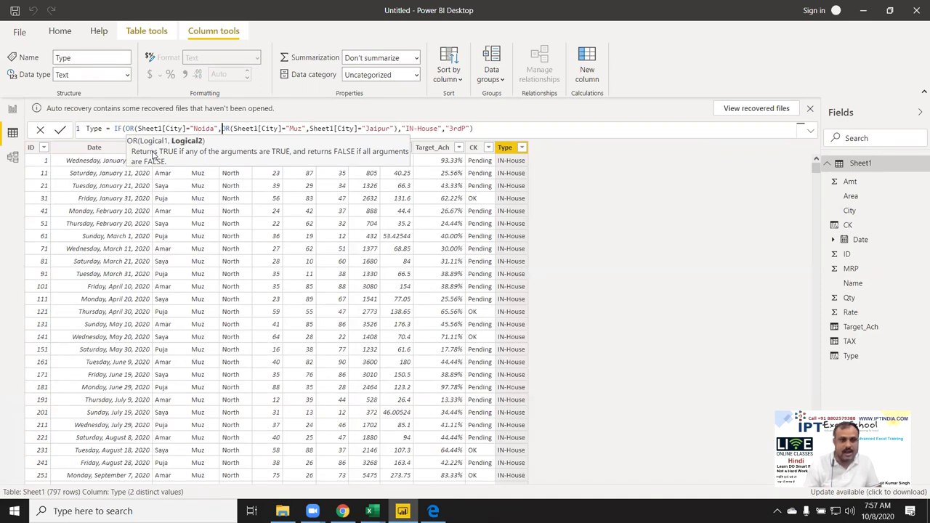
{"action": "left_click", "coordinate": [399, 128]}
{"action": "type", "text": ")"}
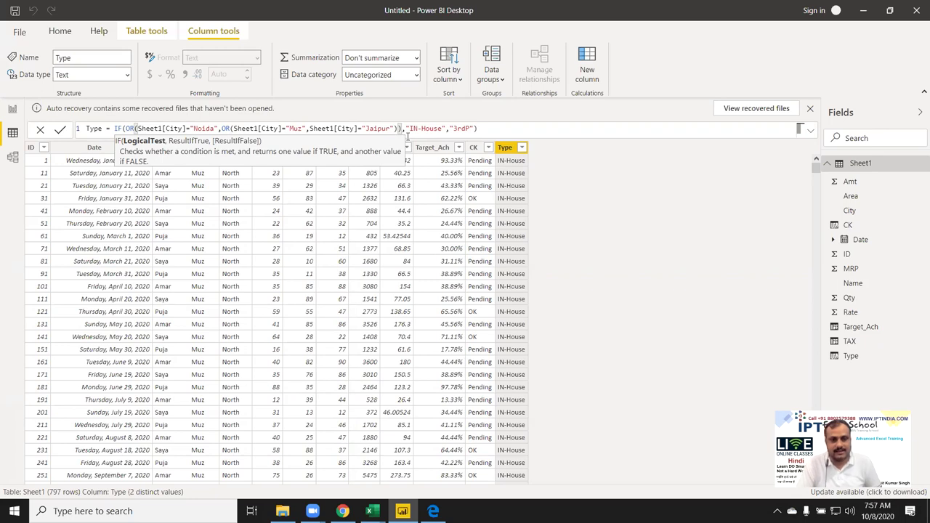
{"action": "key", "text": "Return"}
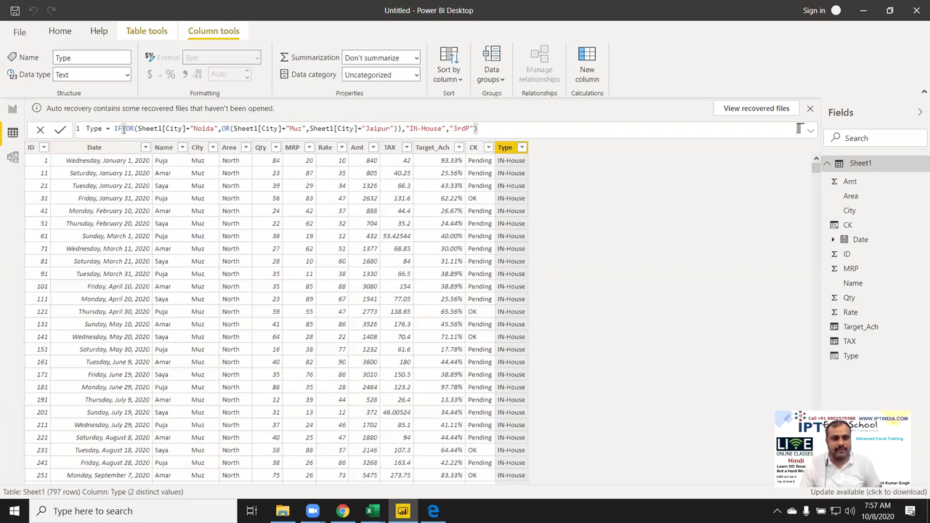
{"action": "left_click_drag", "start_coordinate": [123, 128], "coordinate": [403, 129]}
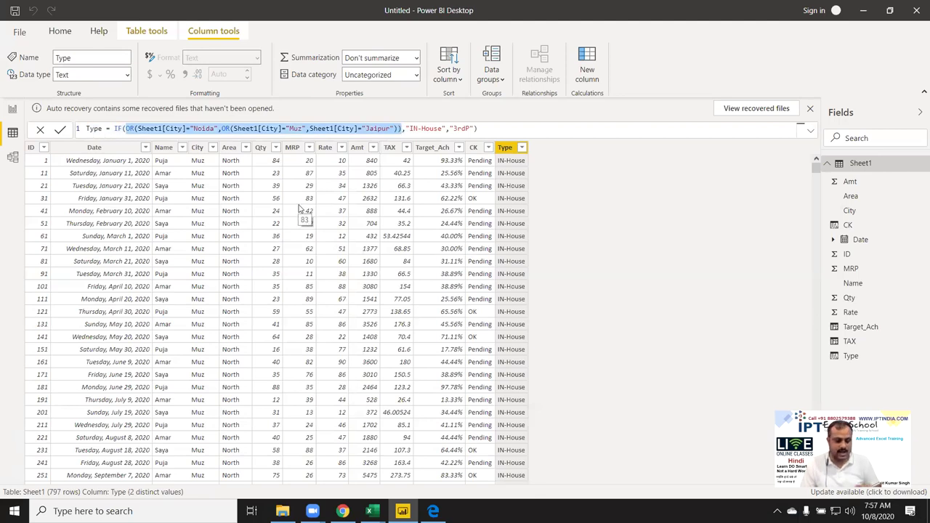
{"action": "type", "text": "true"}
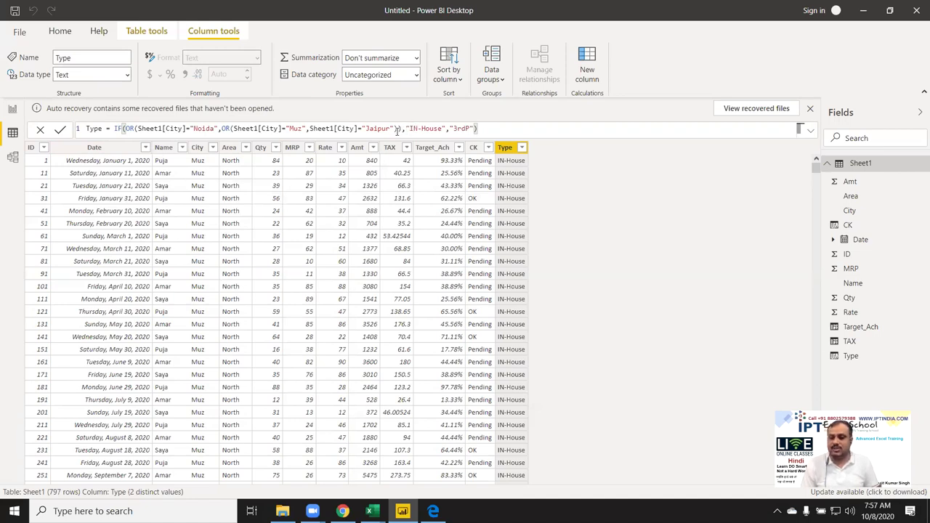
{"action": "left_click", "coordinate": [401, 129]}
{"action": "type", "text": "true,"}
{"action": "key", "text": "Tab"}
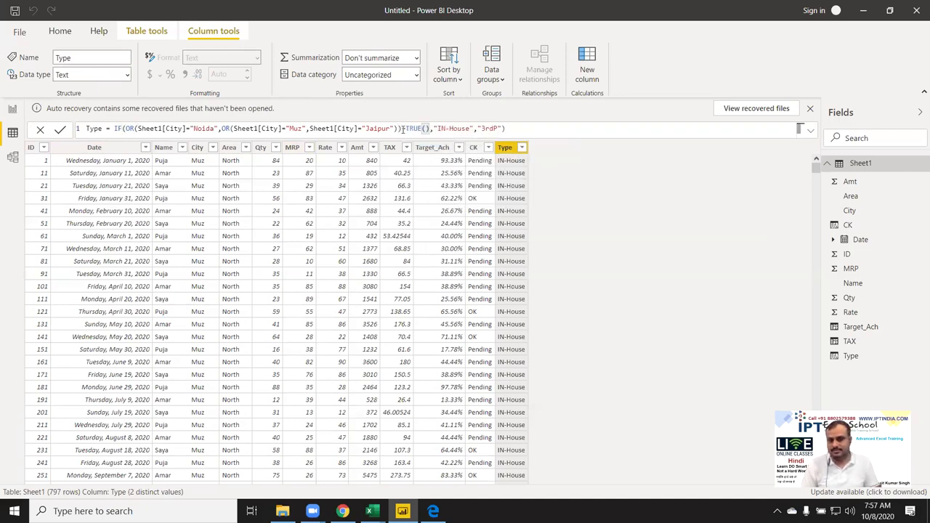
{"action": "key", "text": "BackSpace"}
{"action": "key", "text": "BackSpace"}
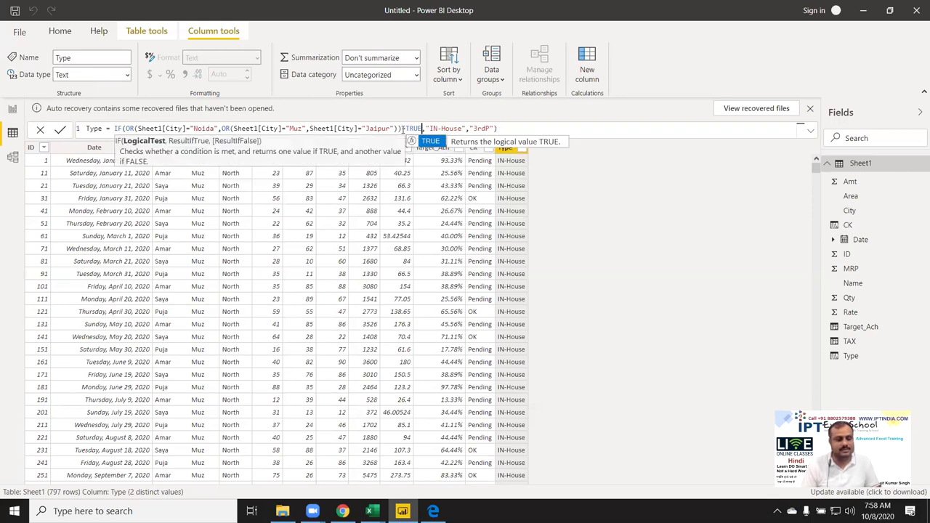
{"action": "key", "text": "Escape"}
{"action": "key", "text": "BackSpace"}
{"action": "key", "text": "BackSpace"}
{"action": "key", "text": "BackSpace"}
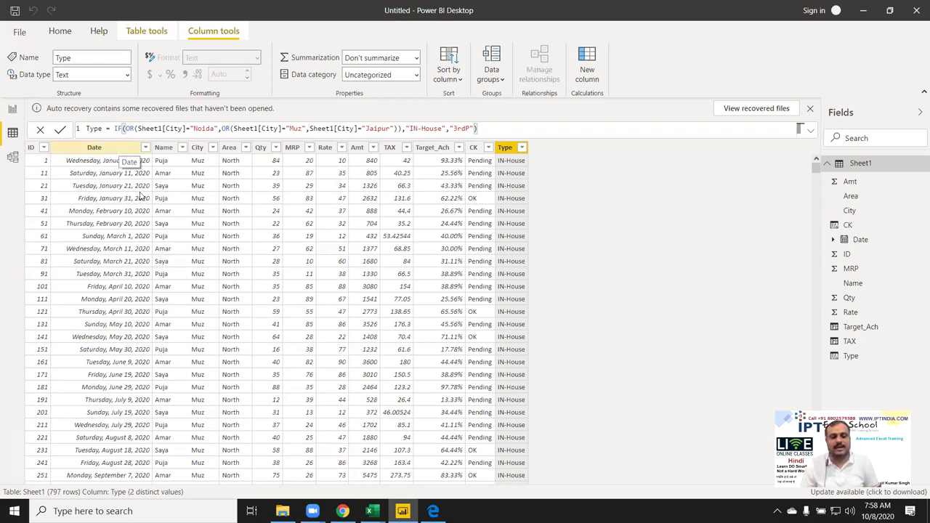
In Chrome's DAX reference, open Logical functions > SWITCH and highlight its month-name example
{"action": "left_click", "coordinate": [342, 511]}
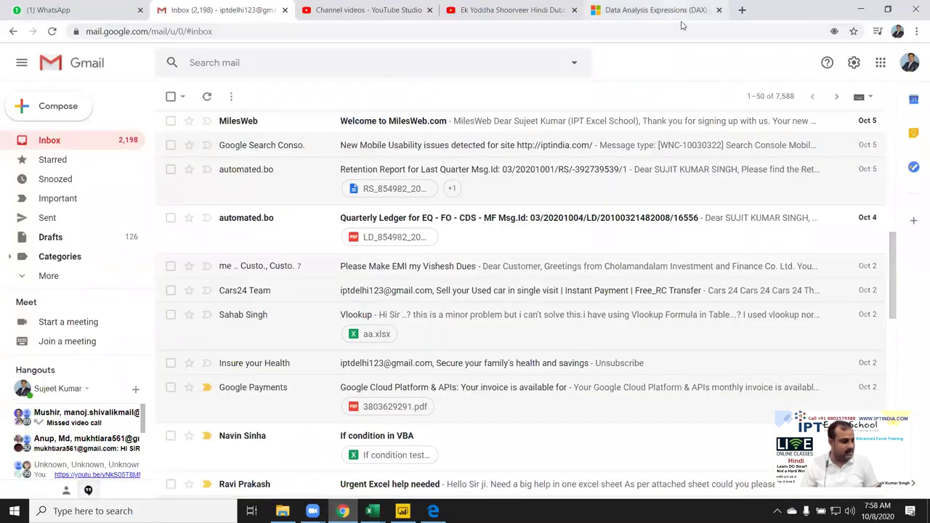
{"action": "left_click", "coordinate": [681, 26]}
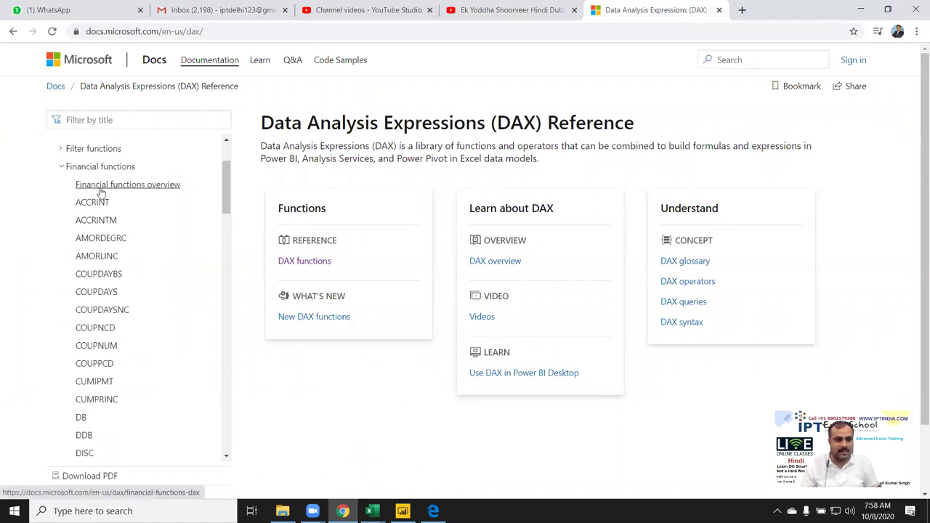
{"action": "left_click", "coordinate": [61, 173]}
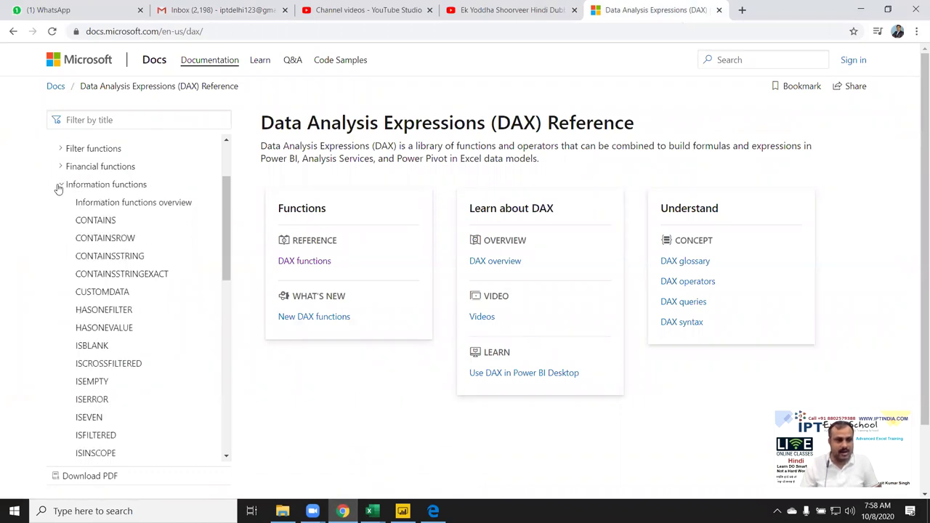
{"action": "left_click", "coordinate": [61, 186]}
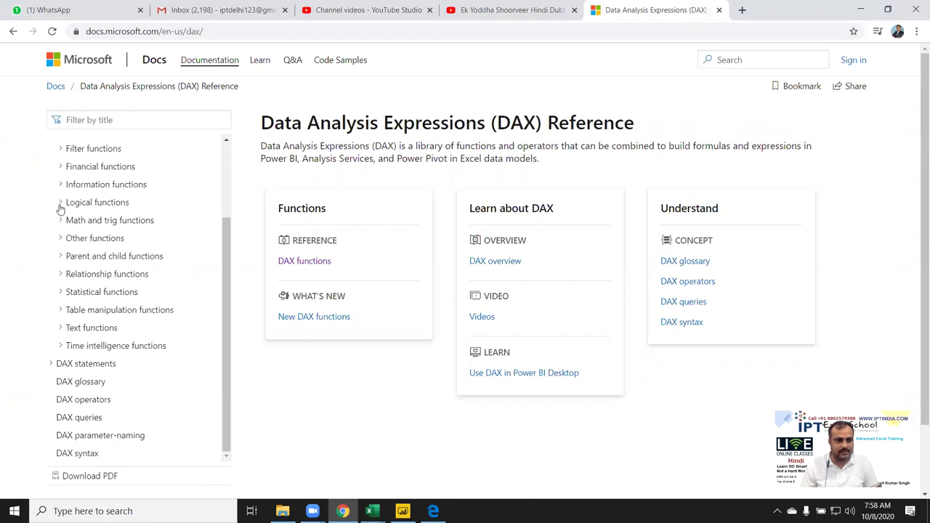
{"action": "left_click", "coordinate": [61, 205]}
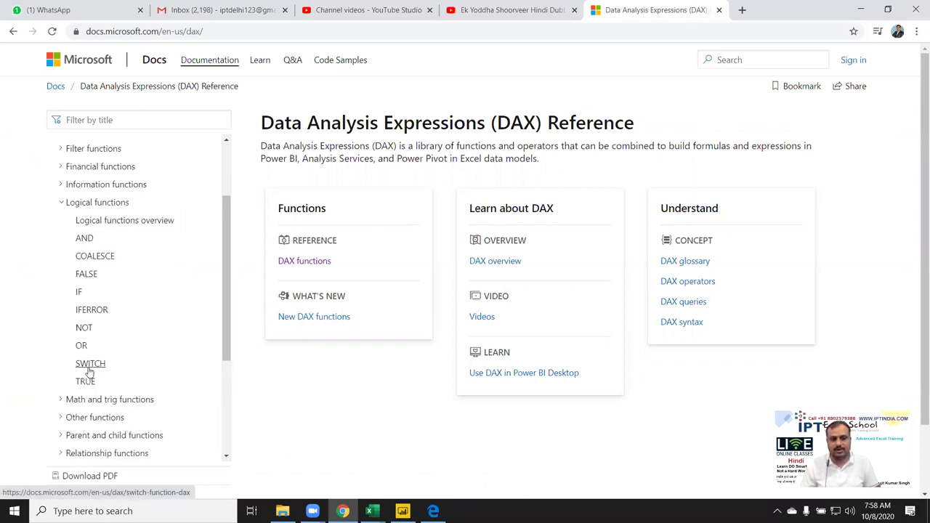
{"action": "left_click", "coordinate": [89, 365]}
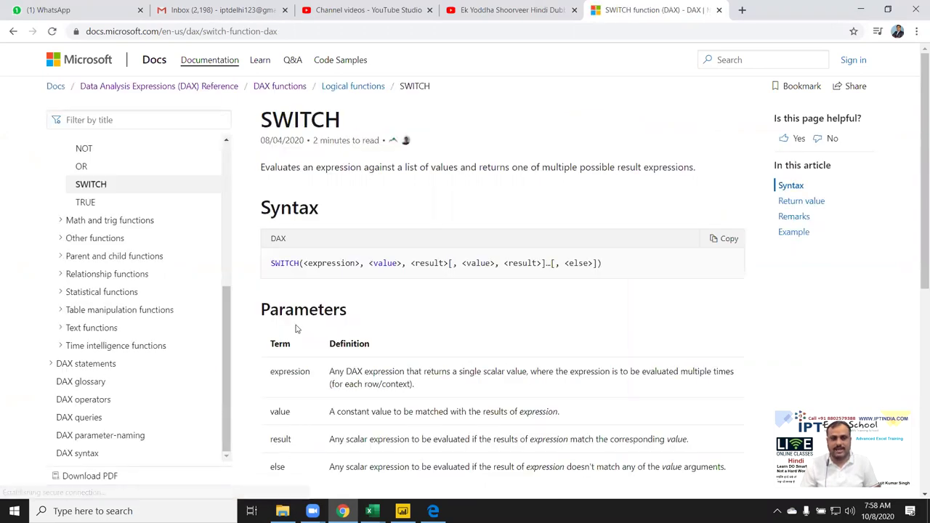
{"action": "scroll", "coordinate": [295, 330], "scroll_direction": "down", "scroll_amount": 2}
{"action": "scroll", "coordinate": [429, 316], "scroll_direction": "down", "scroll_amount": 4}
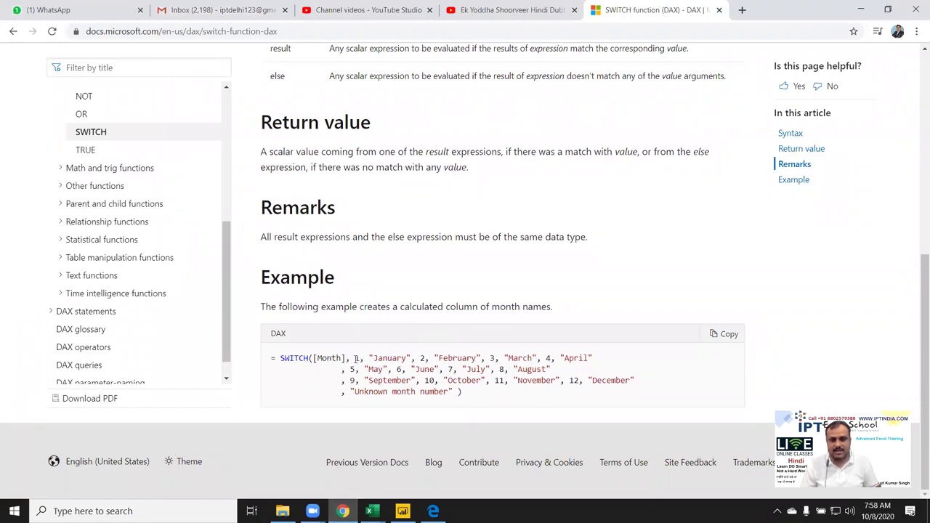
{"action": "left_click_drag", "start_coordinate": [354, 358], "coordinate": [448, 393]}
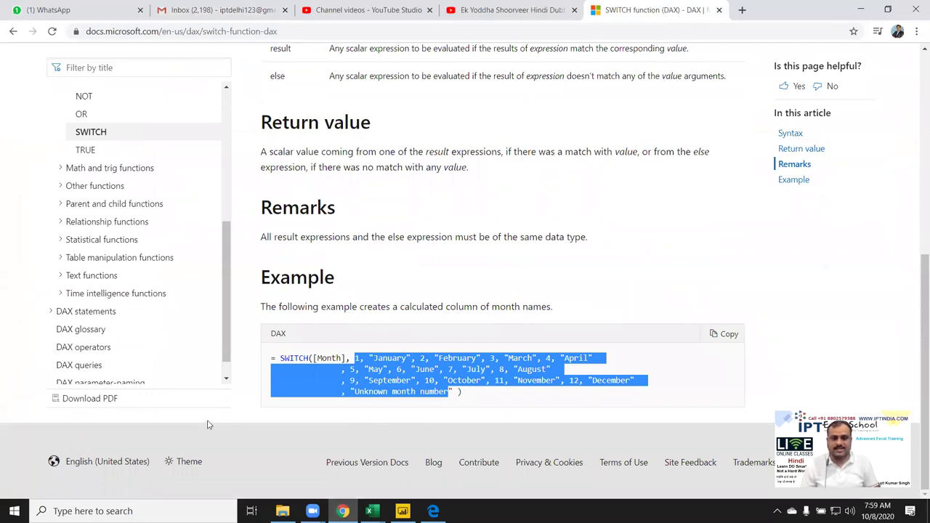
{"action": "key", "text": "alt+Tab"}
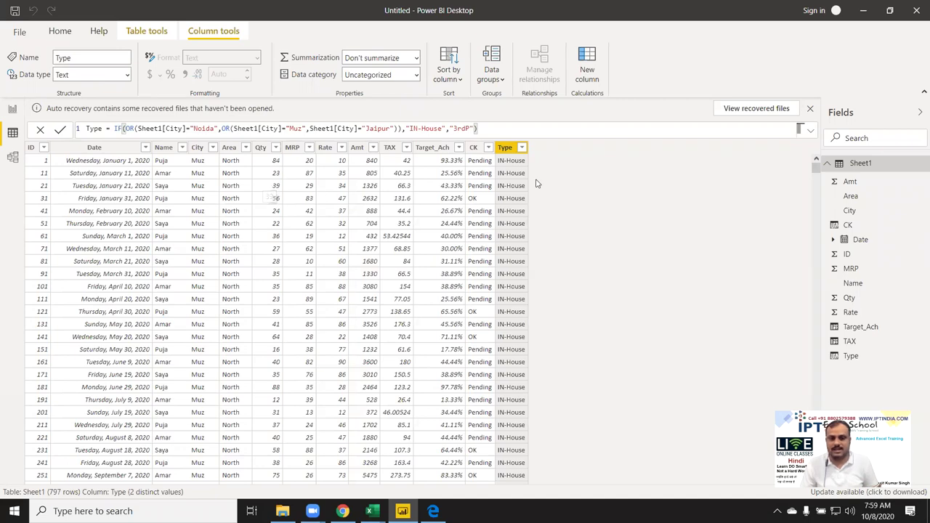
Start S_O = SWITCH(Sheet1[Name],"Puja","IN-Hourse","Amar","In-House", ...) in a new column
{"action": "left_click", "coordinate": [507, 173]}
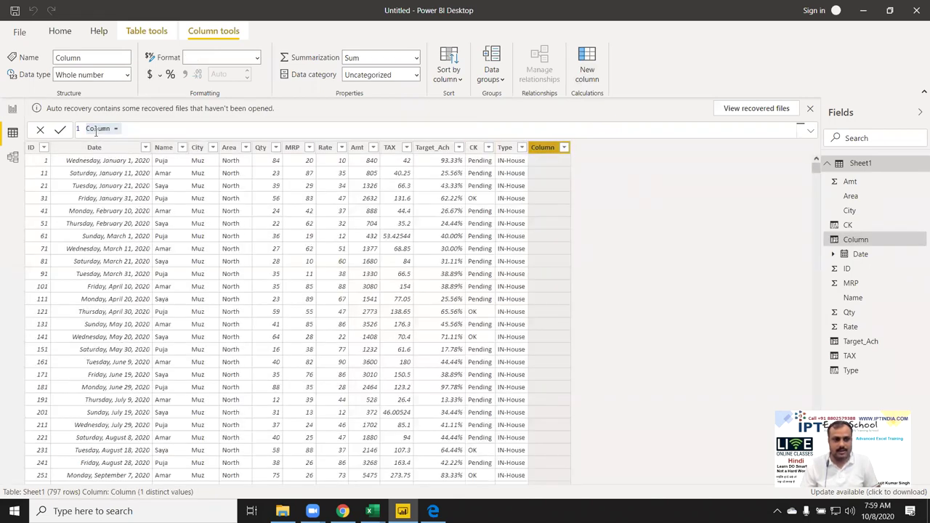
{"action": "type", "text": "S"}
{"action": "type", "text": "a"}
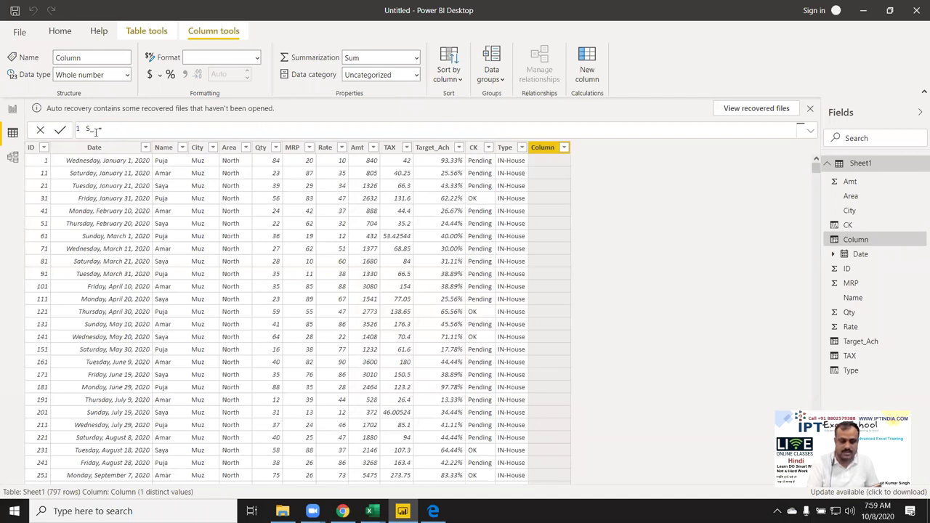
{"action": "type", "text": "0 = "}
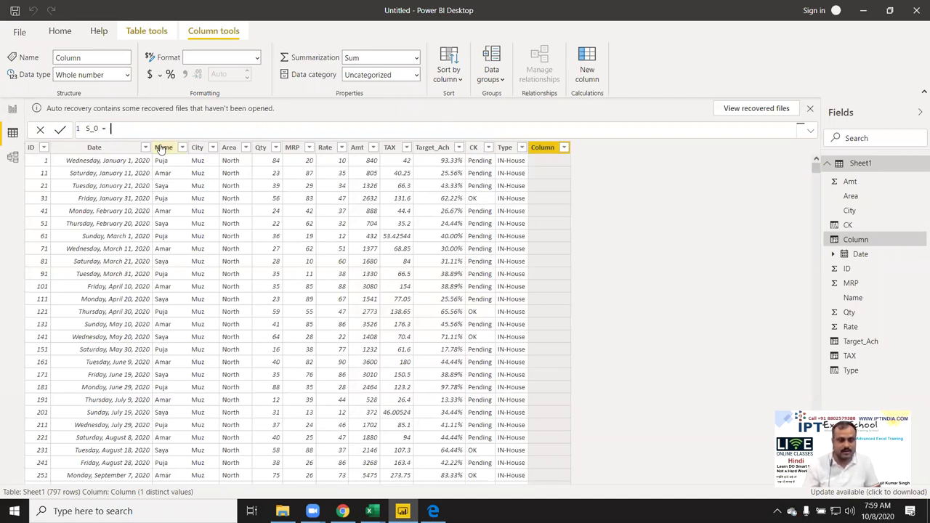
{"action": "type", "text": "sw"}
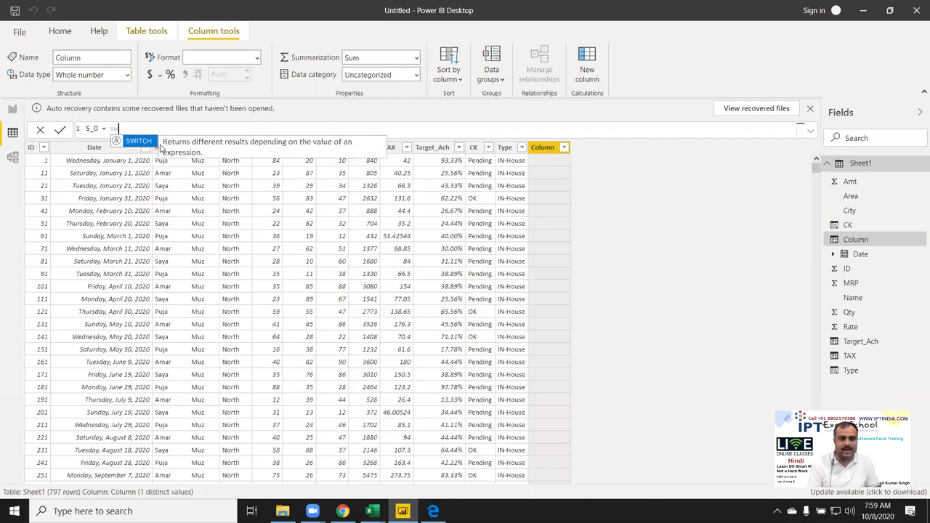
{"action": "key", "text": "Tab"}
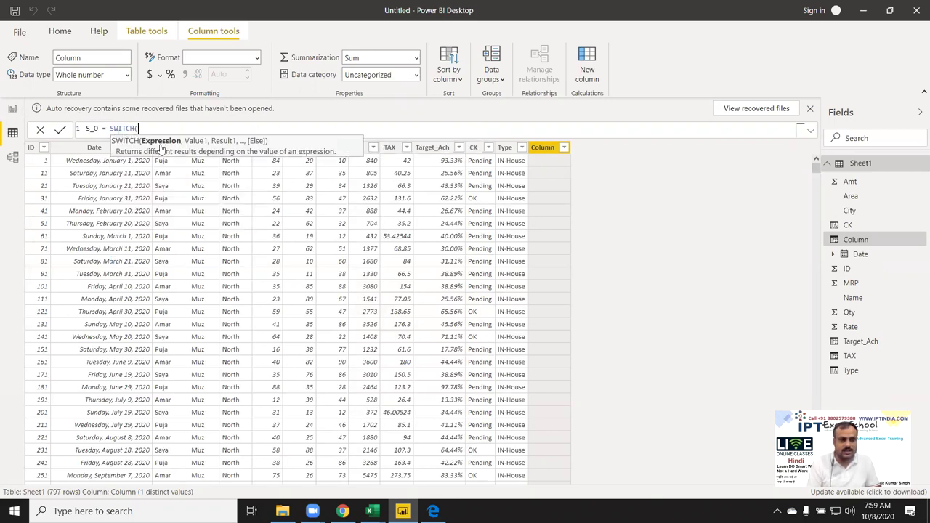
{"action": "type", "text": "nam"}
{"action": "key", "text": "Tab"}
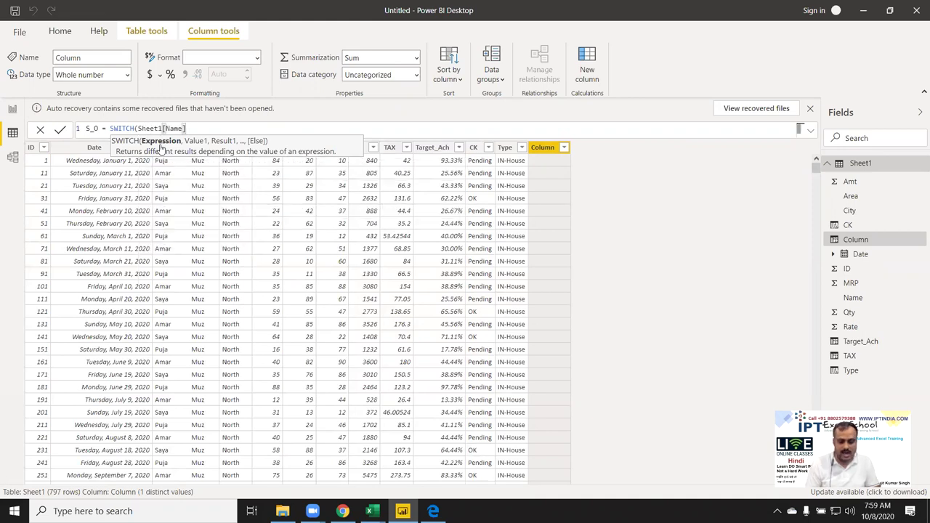
{"action": "type", "text": ","}
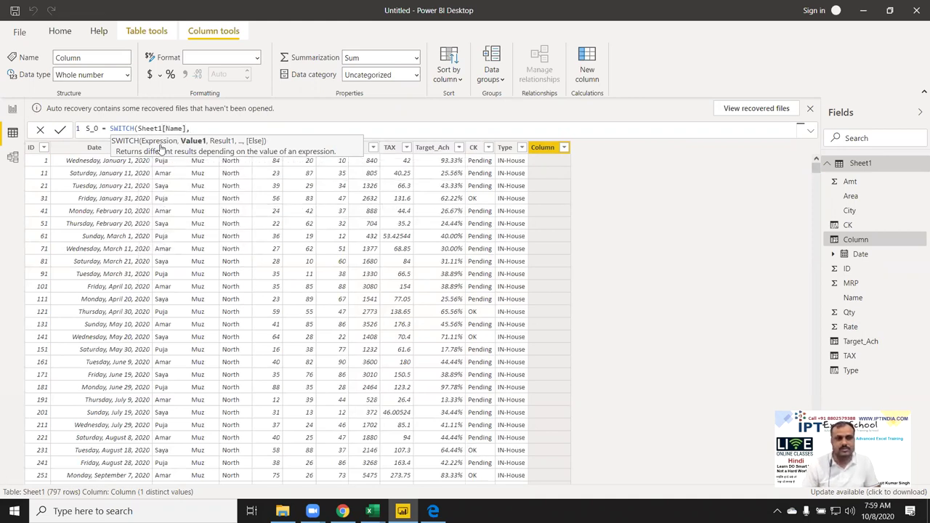
{"action": "type", "text": "\"Puja\",\"I"}
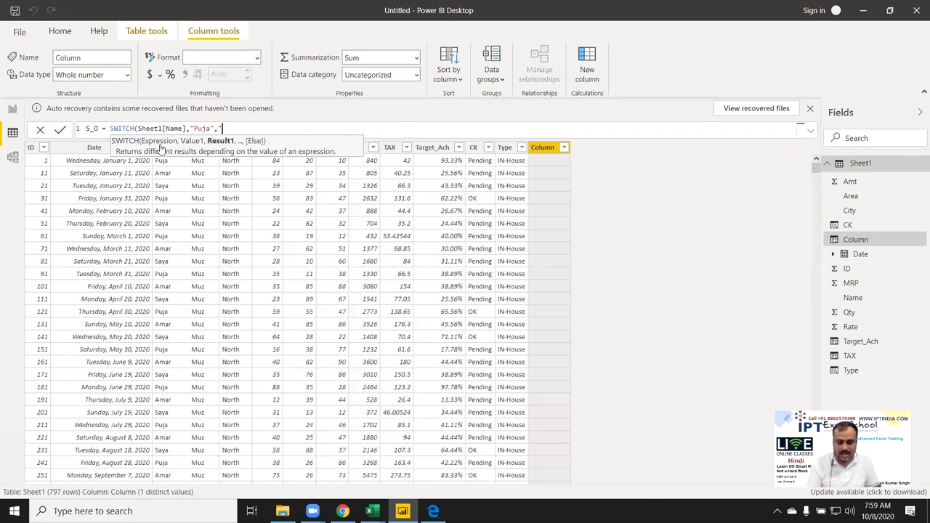
{"action": "type", "text": "N-"}
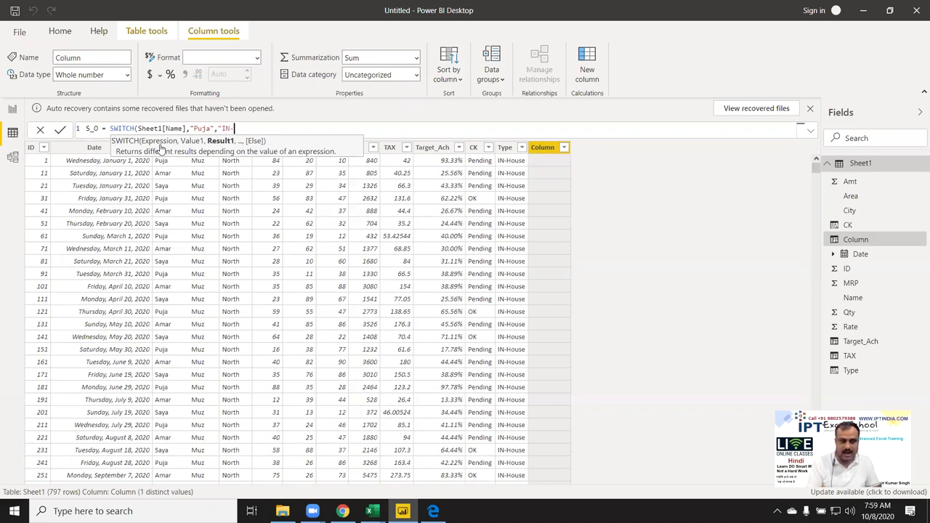
{"action": "type", "text": "Hou"}
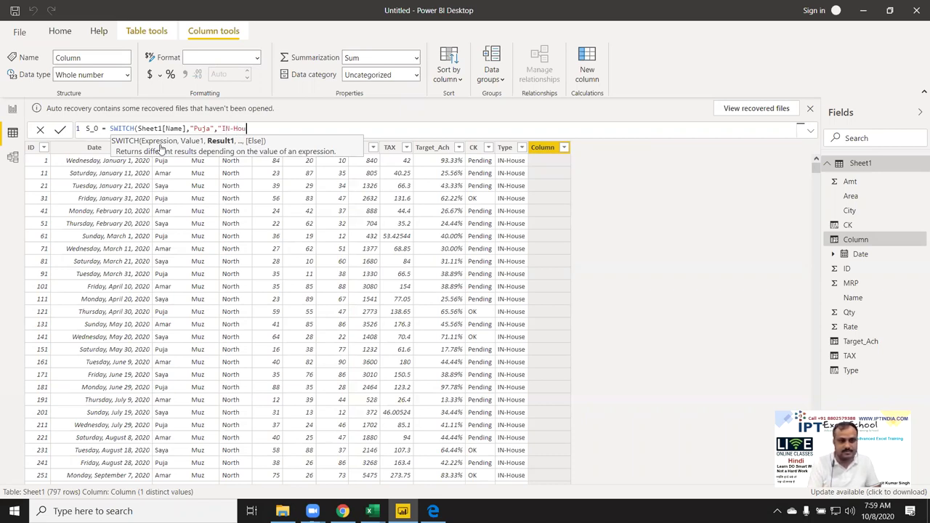
{"action": "type", "text": "rse"}
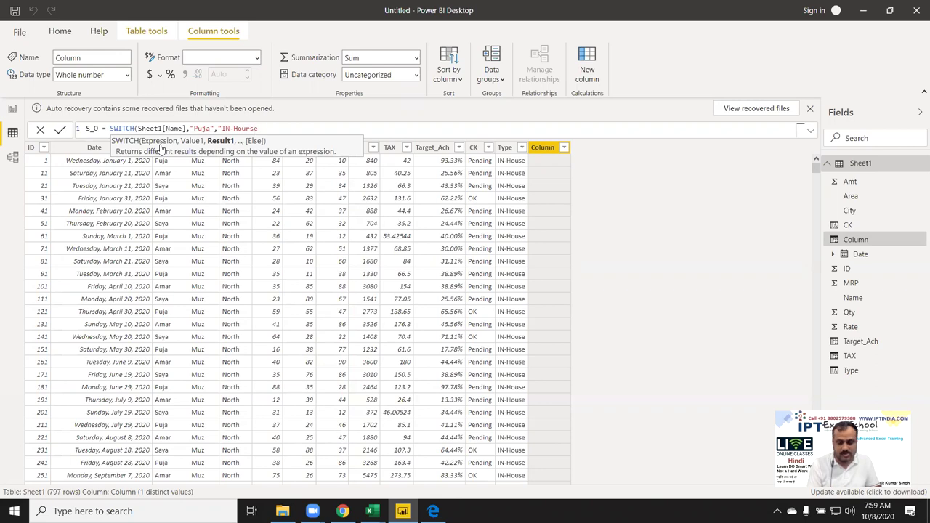
{"action": "type", "text": "\","}
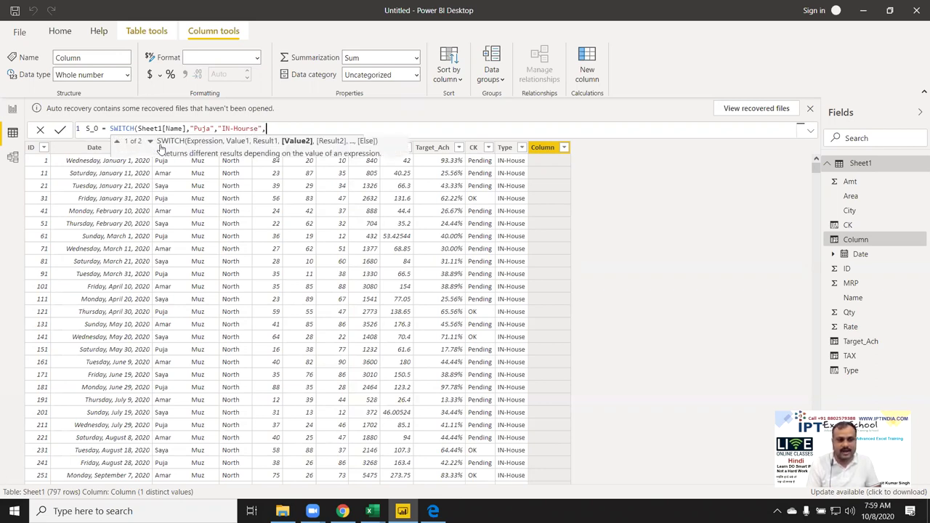
{"action": "type", "text": "\"Amar"}
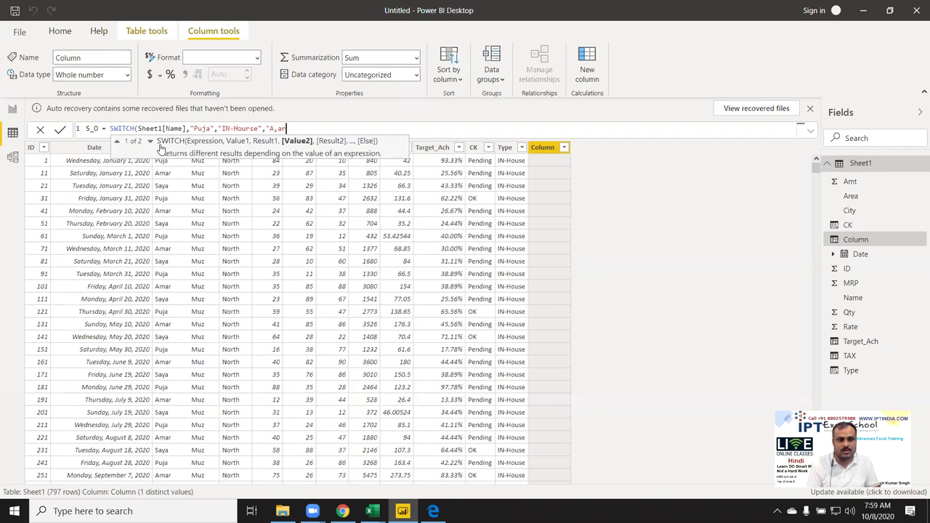
{"action": "key", "text": "BackSpace"}
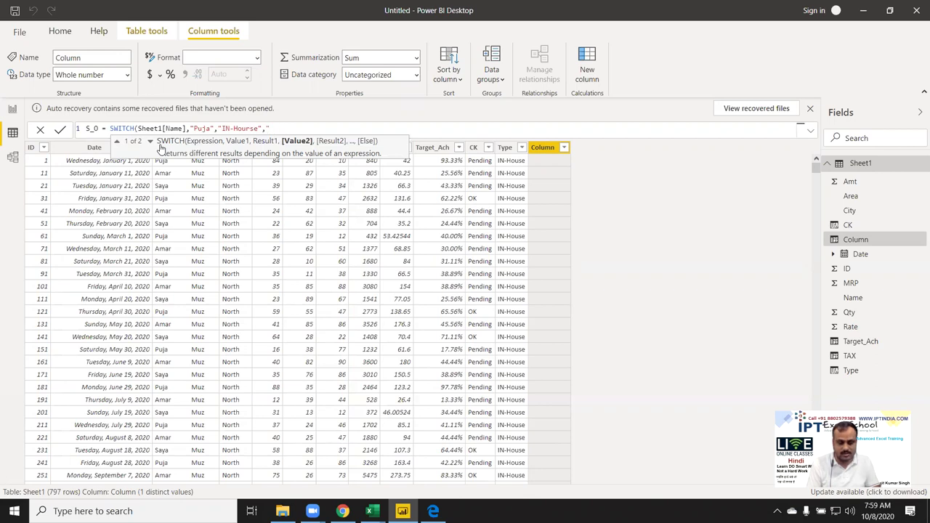
{"action": "type", "text": "Amar"}
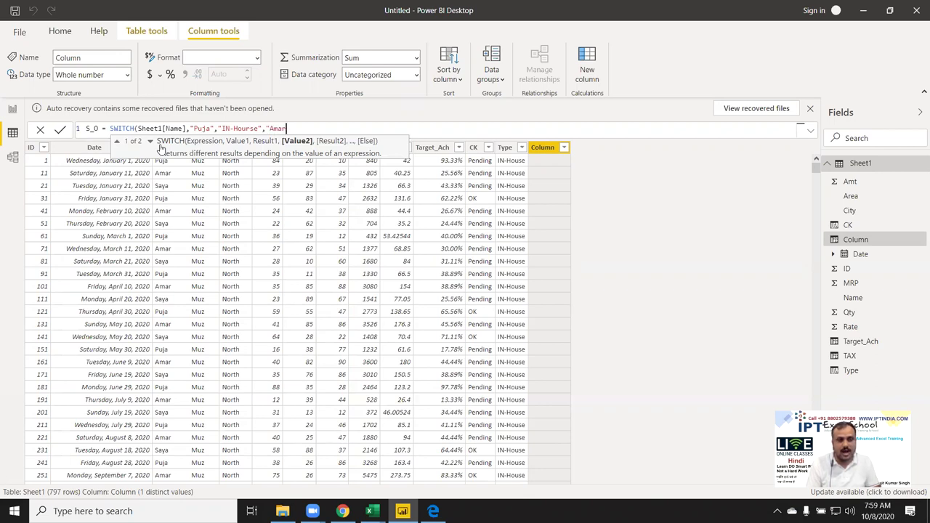
{"action": "type", "text": "\",\""}
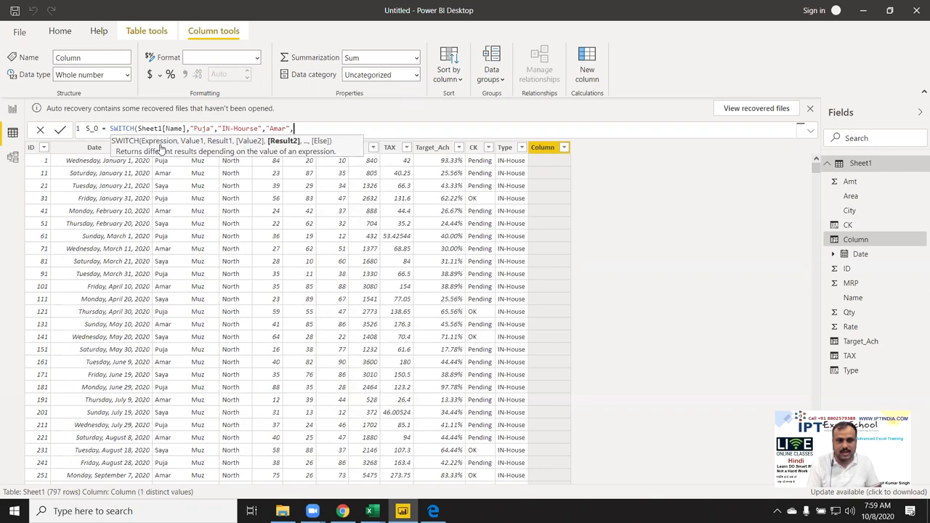
{"action": "type", "text": "In"}
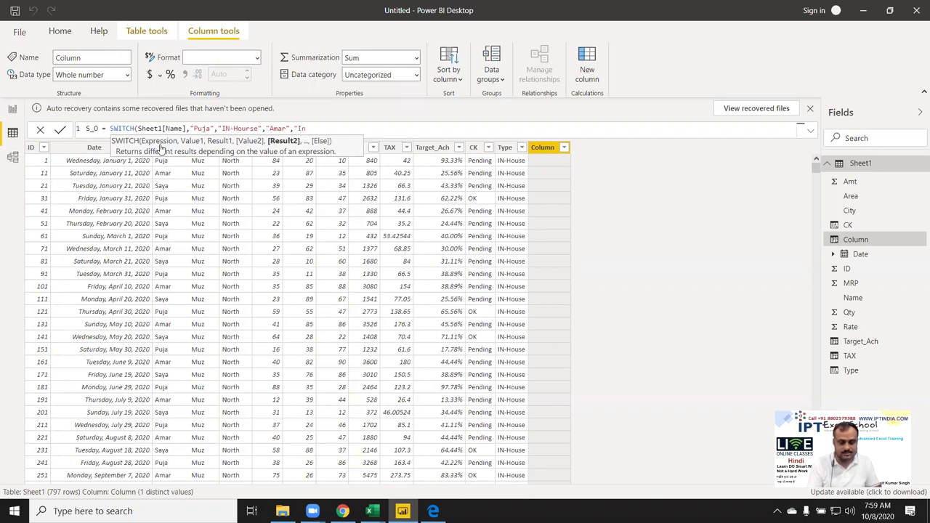
{"action": "type", "text": "-Hou"}
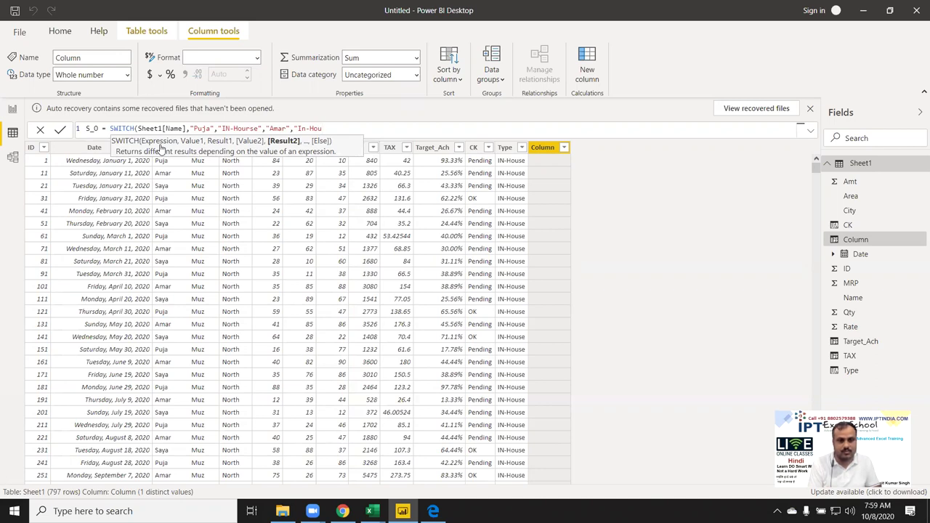
{"action": "type", "text": "se"}
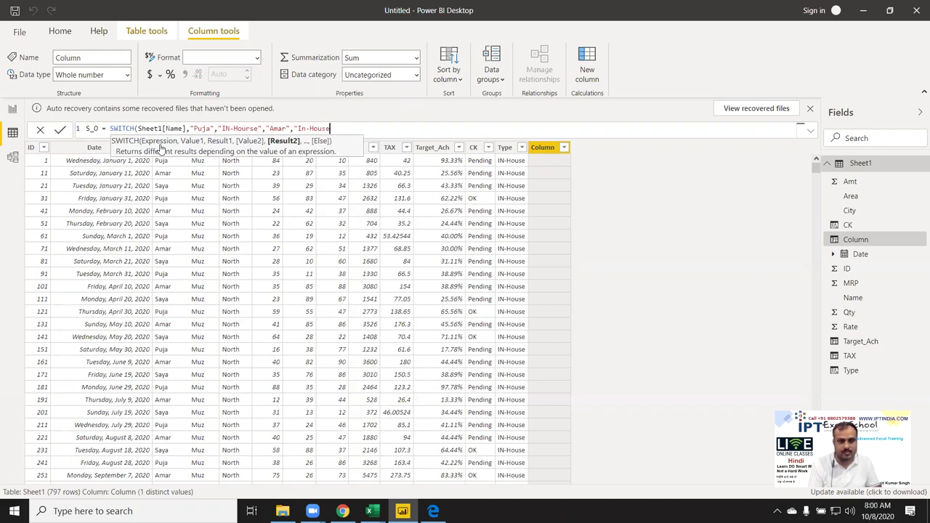
{"action": "type", "text": "\""}
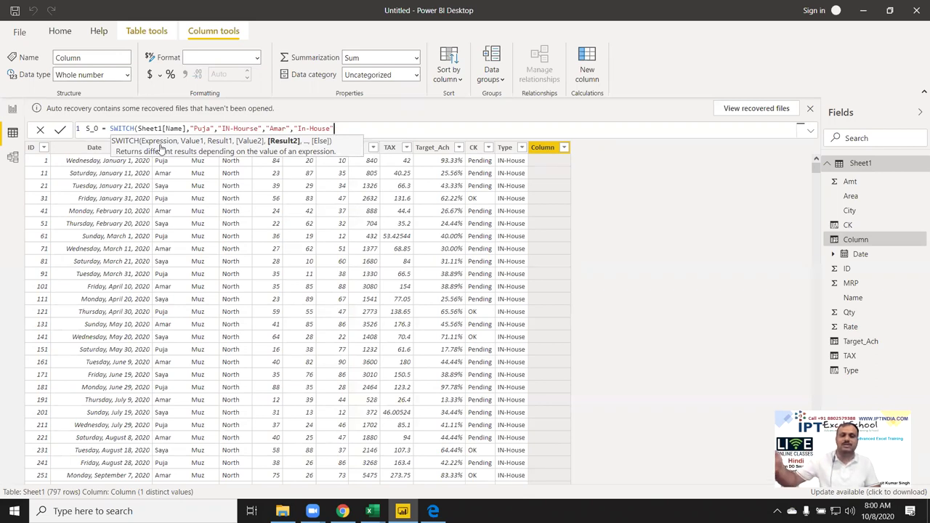
{"action": "type", "text": ","}
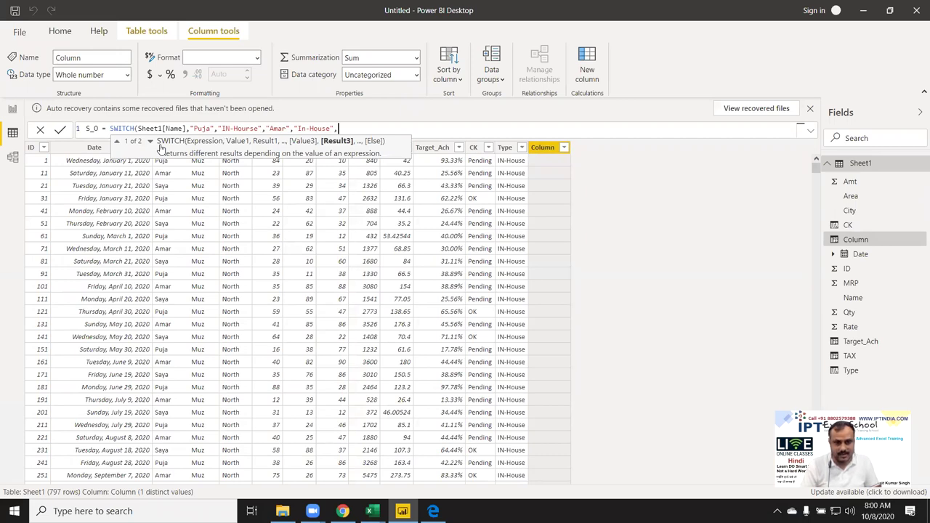
Check the docs example, add the "3rdP" default, commit S_O, and return to the docs
{"action": "key", "text": "alt+Tab"}
{"action": "left_click_drag", "start_coordinate": [355, 358], "coordinate": [448, 391]}
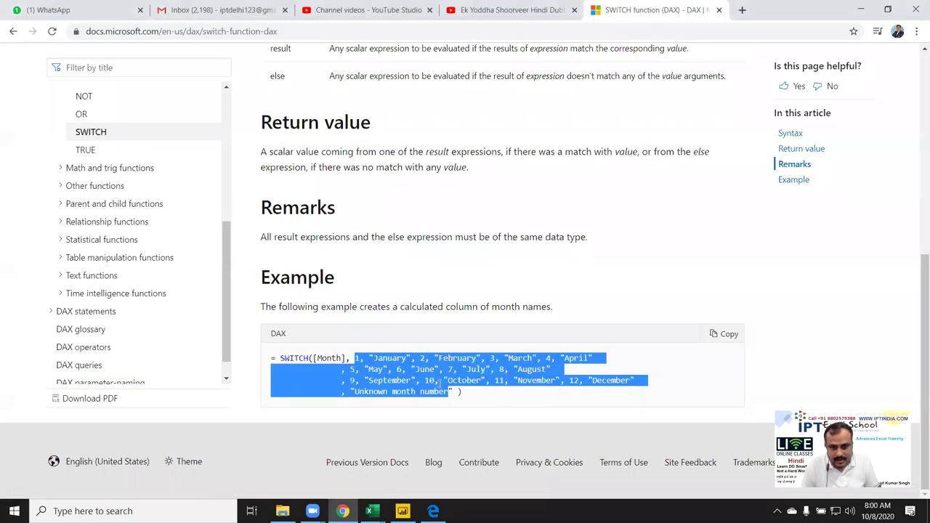
{"action": "key", "text": "alt+Tab"}
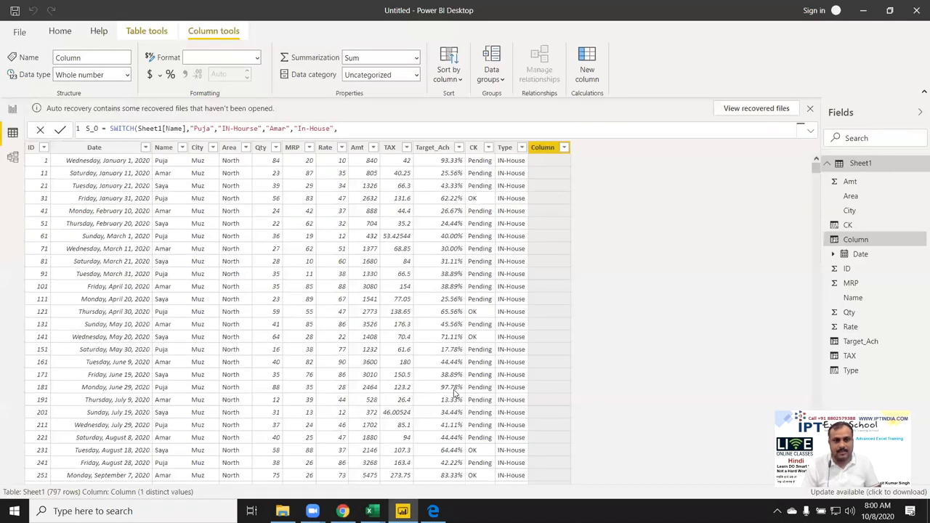
{"action": "type", "text": "\""}
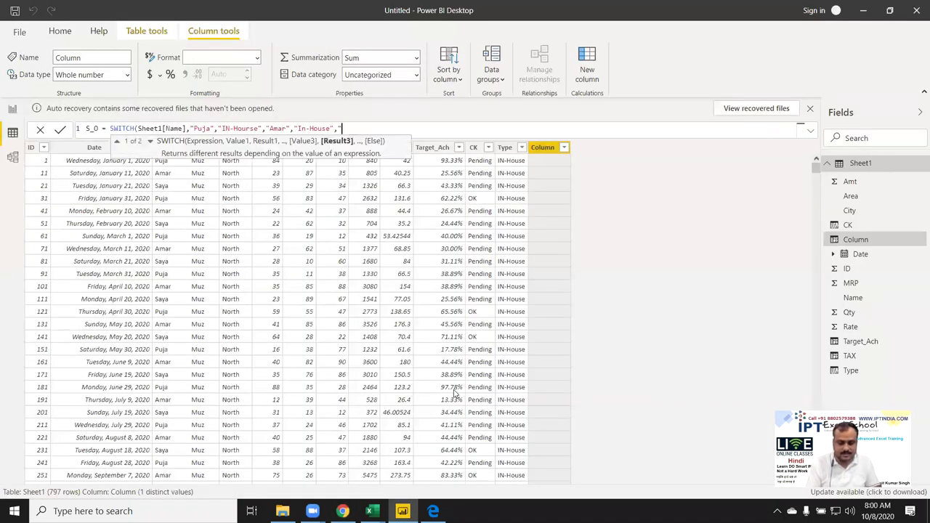
{"action": "type", "text": "3rd"}
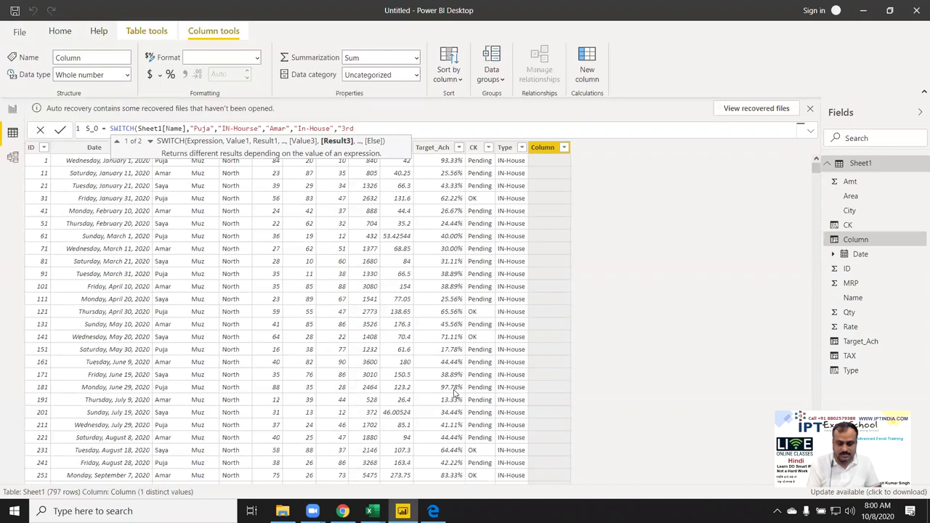
{"action": "type", "text": "P\""}
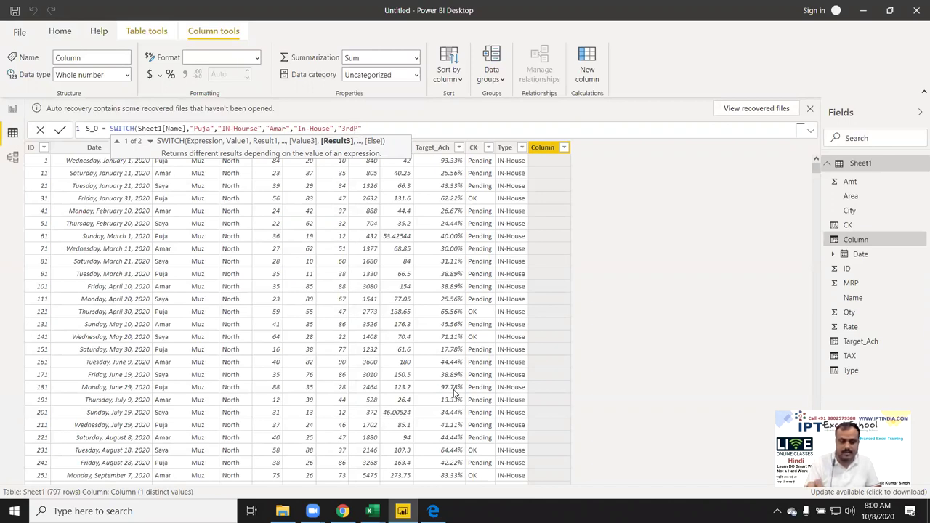
{"action": "type", "text": ")"}
{"action": "key", "text": "Return"}
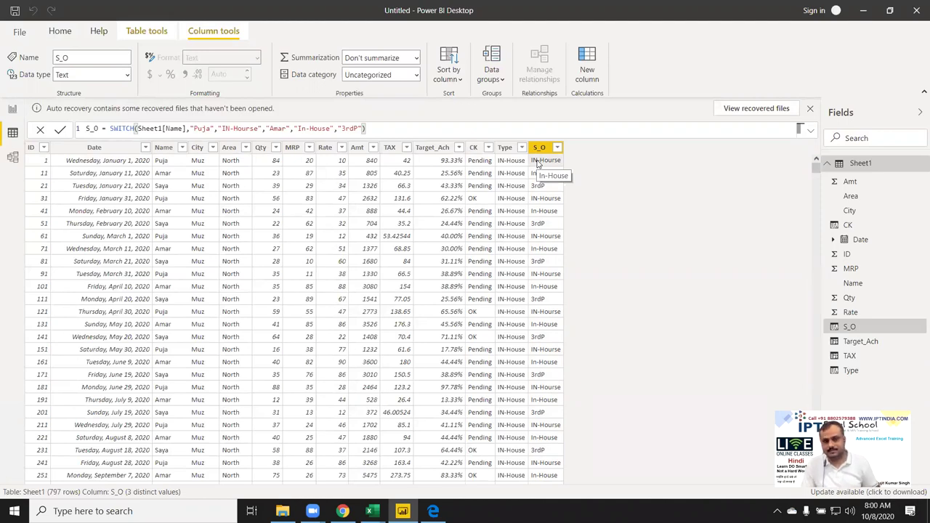
{"action": "key", "text": "alt+Tab"}
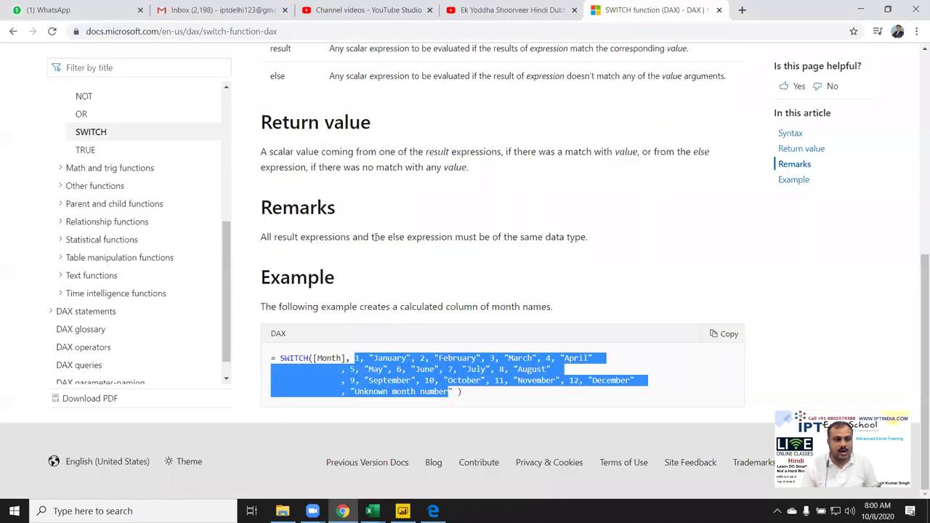
{"action": "scroll", "coordinate": [224, 256], "scroll_direction": "up", "scroll_amount": 2}
{"action": "scroll", "coordinate": [145, 210], "scroll_direction": "up", "scroll_amount": 1}
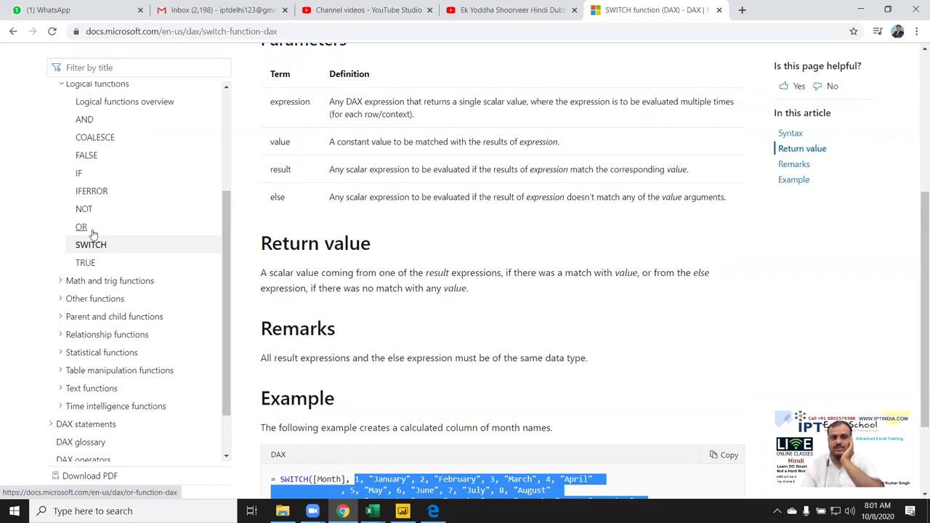
Open the COALESCE page and read its syntax, Example 2 and BLANK description
{"action": "left_click", "coordinate": [102, 143]}
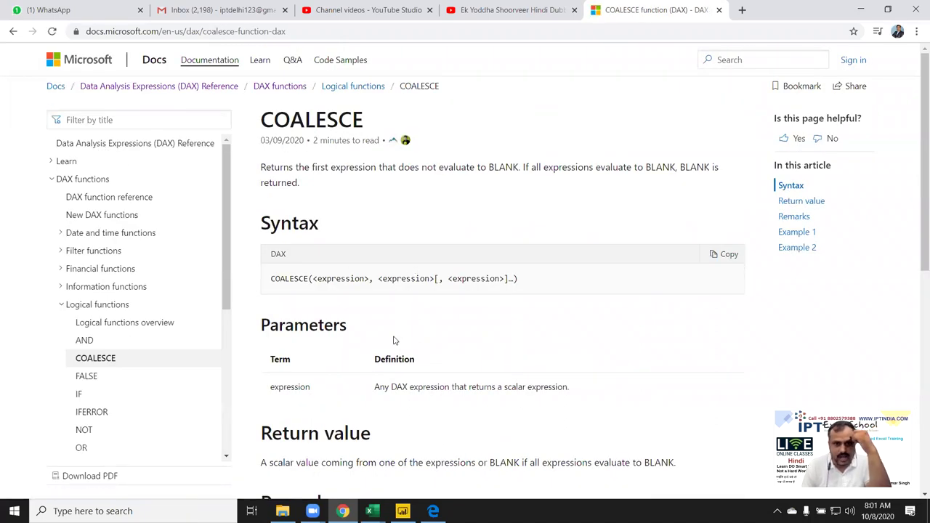
{"action": "scroll", "coordinate": [394, 340], "scroll_direction": "down", "scroll_amount": 2}
{"action": "scroll", "coordinate": [393, 339], "scroll_direction": "down", "scroll_amount": 3}
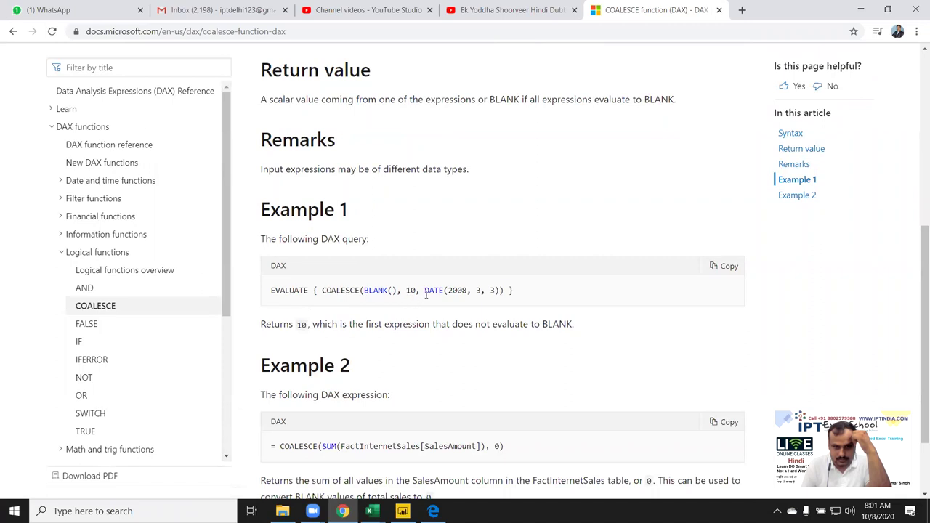
{"action": "scroll", "coordinate": [400, 299], "scroll_direction": "down", "scroll_amount": 2}
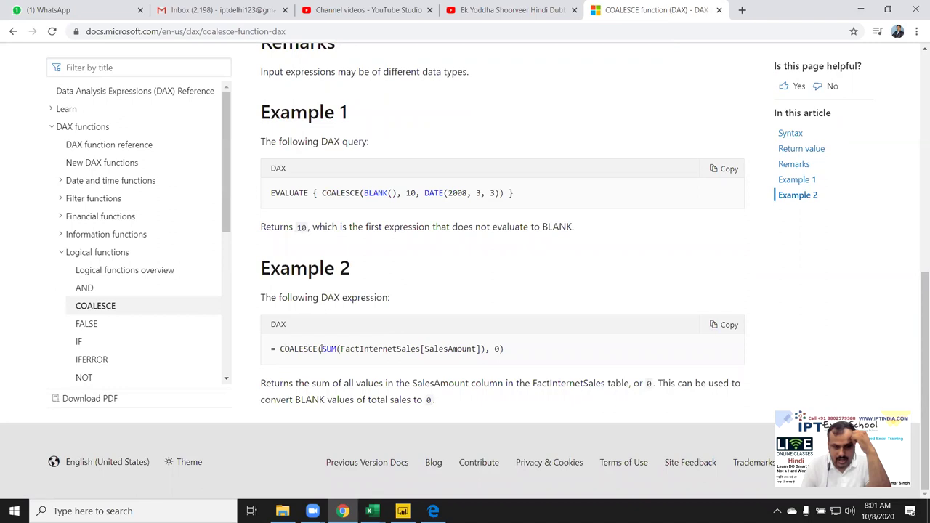
{"action": "double_click", "coordinate": [496, 349]}
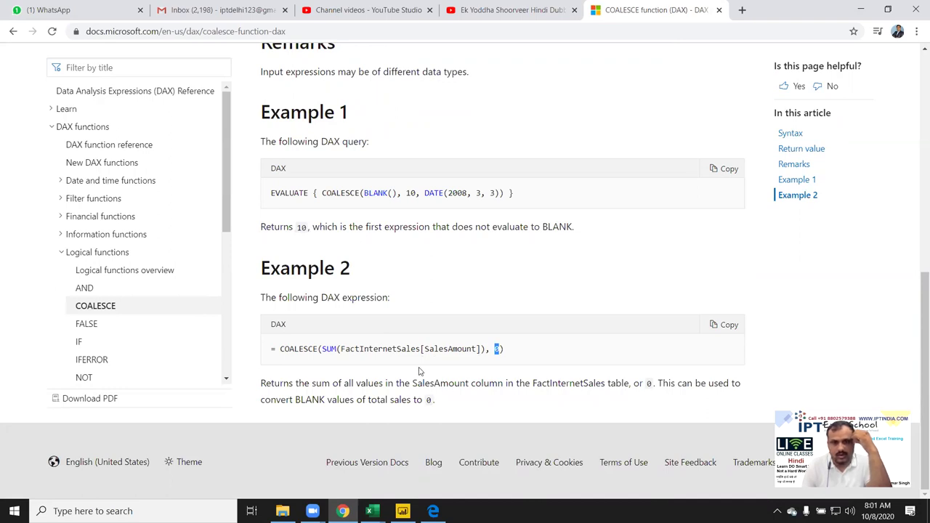
{"action": "scroll", "coordinate": [418, 369], "scroll_direction": "up", "scroll_amount": 4}
{"action": "scroll", "coordinate": [416, 363], "scroll_direction": "up", "scroll_amount": 2}
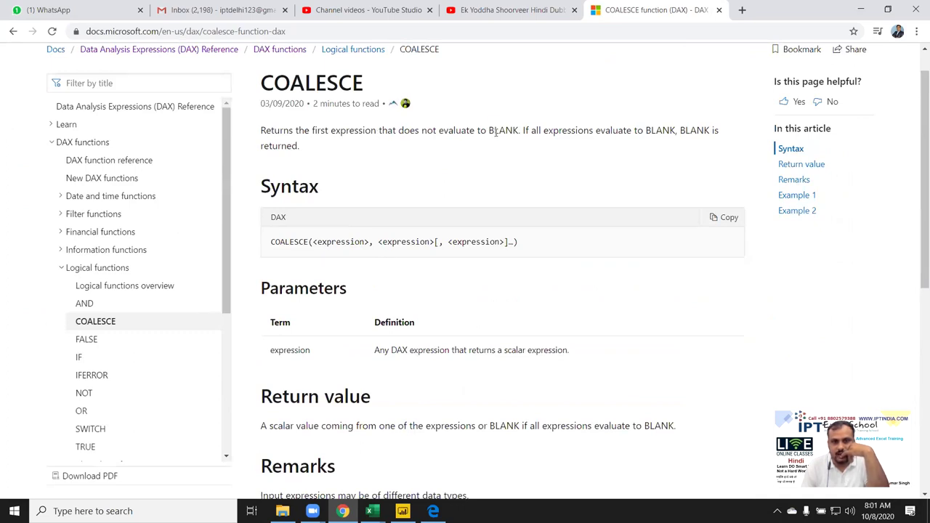
{"action": "double_click", "coordinate": [495, 133]}
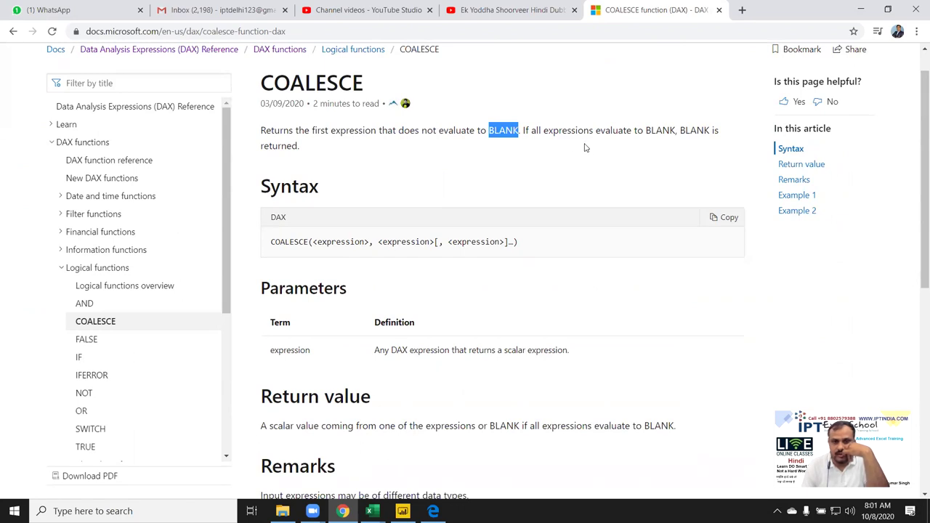
{"action": "left_click", "coordinate": [654, 134]}
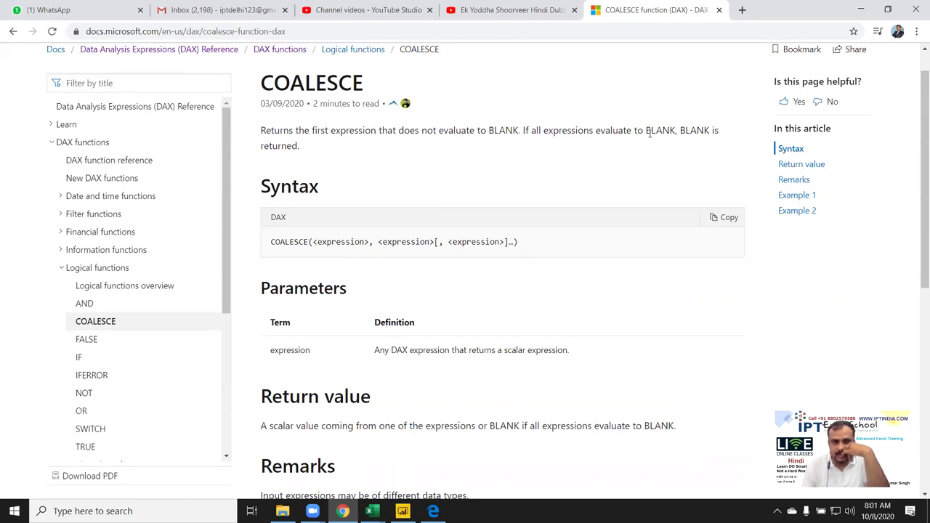
{"action": "mouse_move", "coordinate": [315, 396]}
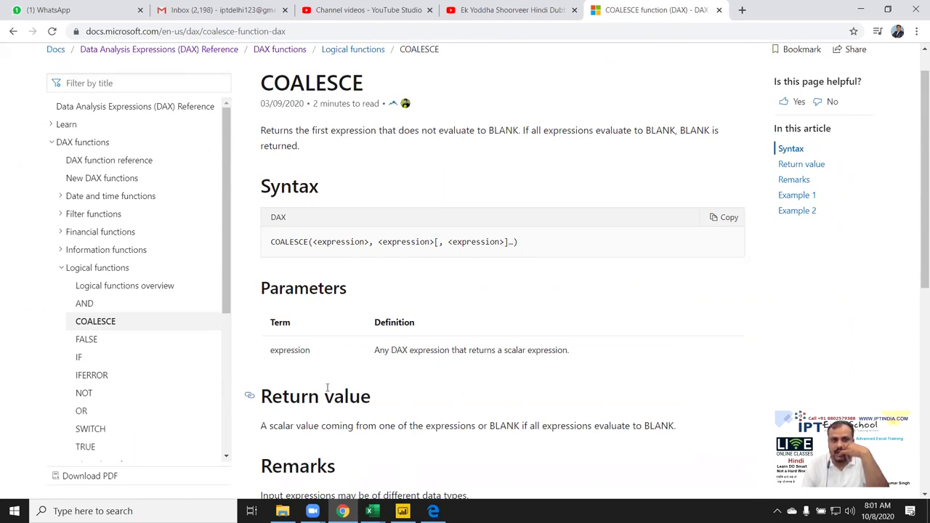
Highlight Example 2's SUM(FactInternetSales[SalesAmount]) expression and its 0 fallback
{"action": "scroll", "coordinate": [327, 387], "scroll_direction": "down", "scroll_amount": 3}
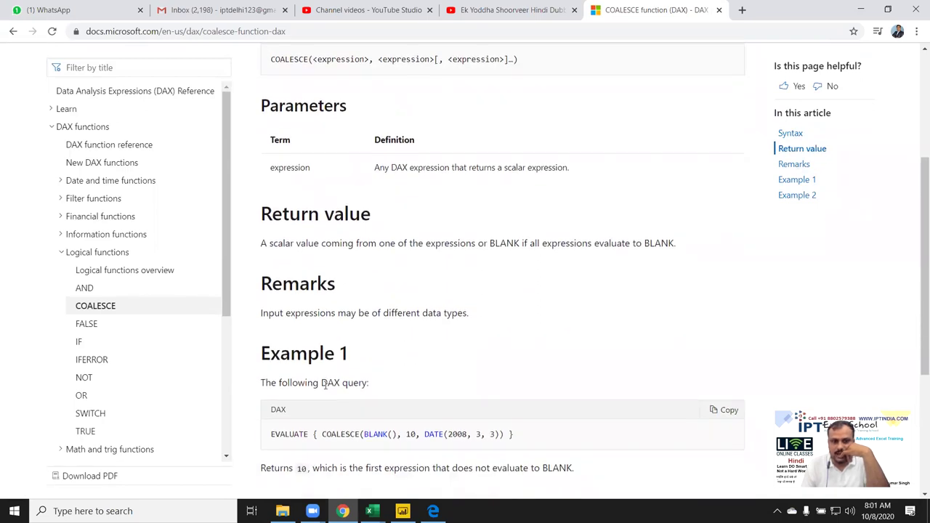
{"action": "scroll", "coordinate": [323, 385], "scroll_direction": "down", "scroll_amount": 2}
{"action": "scroll", "coordinate": [324, 385], "scroll_direction": "down", "scroll_amount": 1}
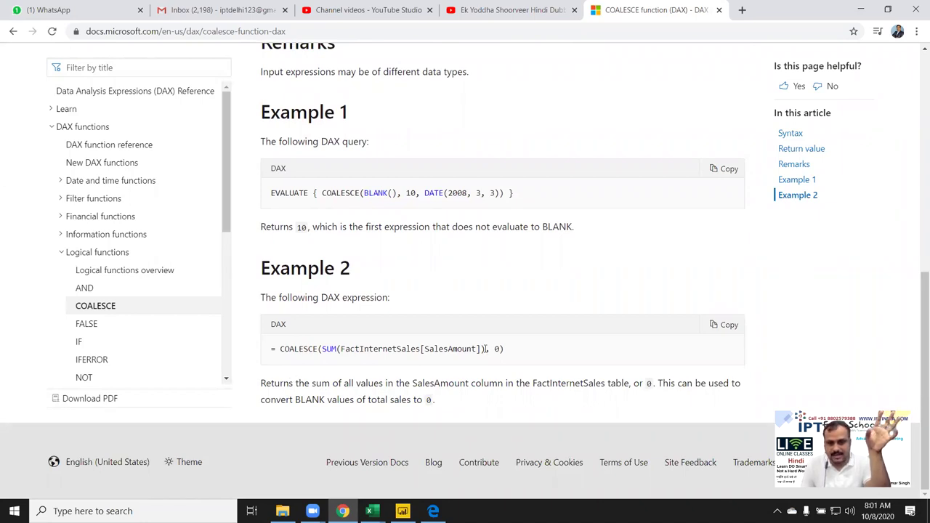
{"action": "left_click_drag", "start_coordinate": [485, 349], "coordinate": [323, 349]}
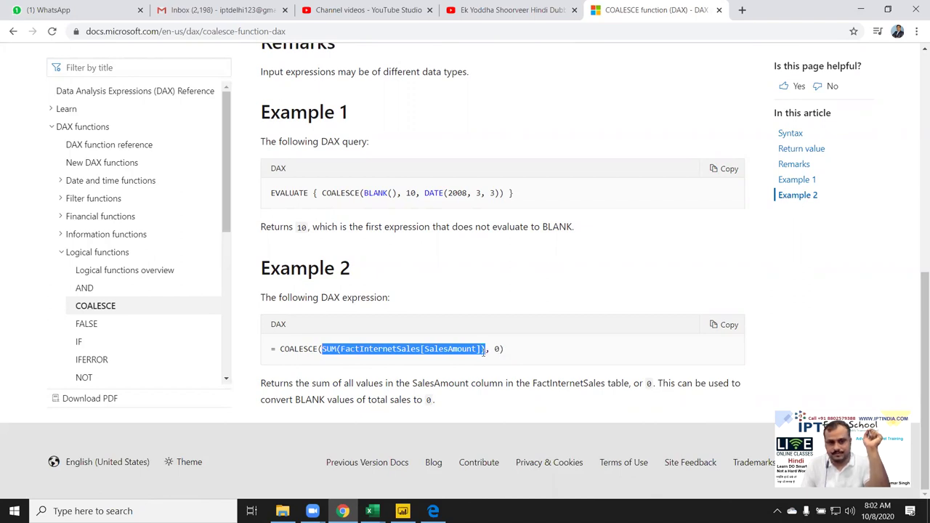
{"action": "double_click", "coordinate": [496, 349]}
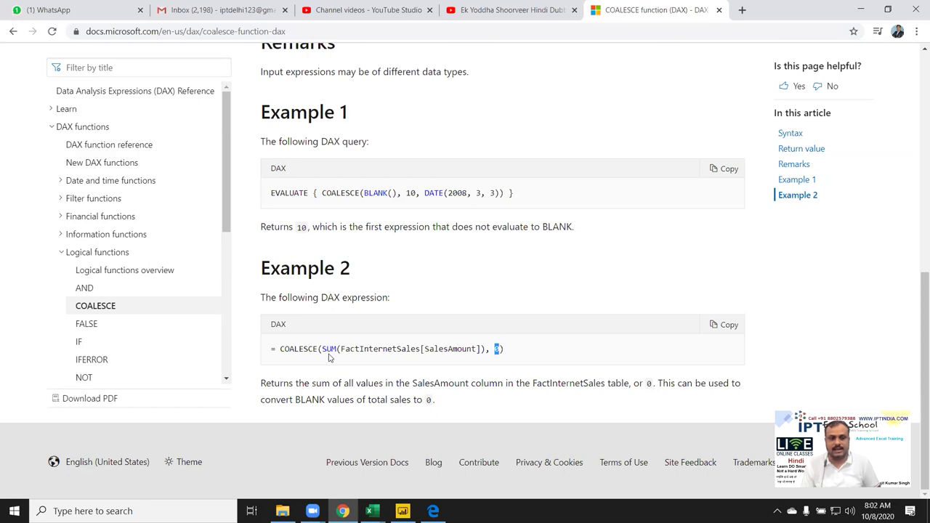
Review the S_O column in Power BI, return to the docs, then show the desktop
{"action": "key", "text": "alt+Tab"}
{"action": "scroll", "coordinate": [385, 429], "scroll_direction": "up", "scroll_amount": 2}
{"action": "scroll", "coordinate": [385, 429], "scroll_direction": "down", "scroll_amount": 5}
{"action": "scroll", "coordinate": [384, 429], "scroll_direction": "up", "scroll_amount": 4}
{"action": "scroll", "coordinate": [385, 429], "scroll_direction": "up", "scroll_amount": 8}
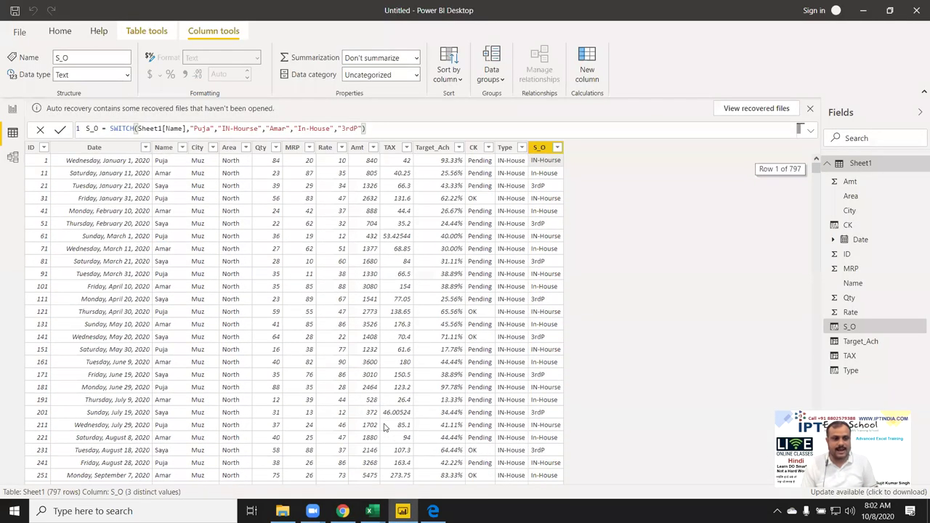
{"action": "key", "text": "alt+Tab"}
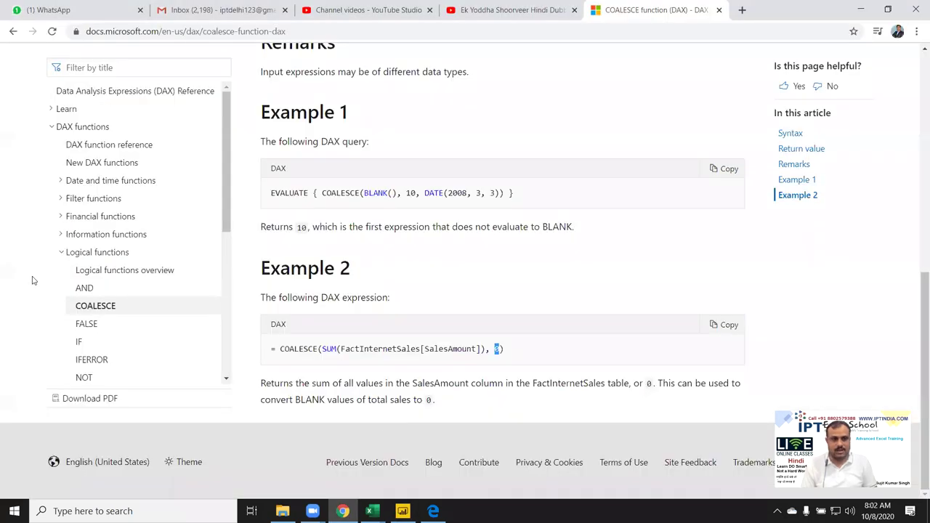
{"action": "scroll", "coordinate": [62, 345], "scroll_direction": "up", "scroll_amount": 2}
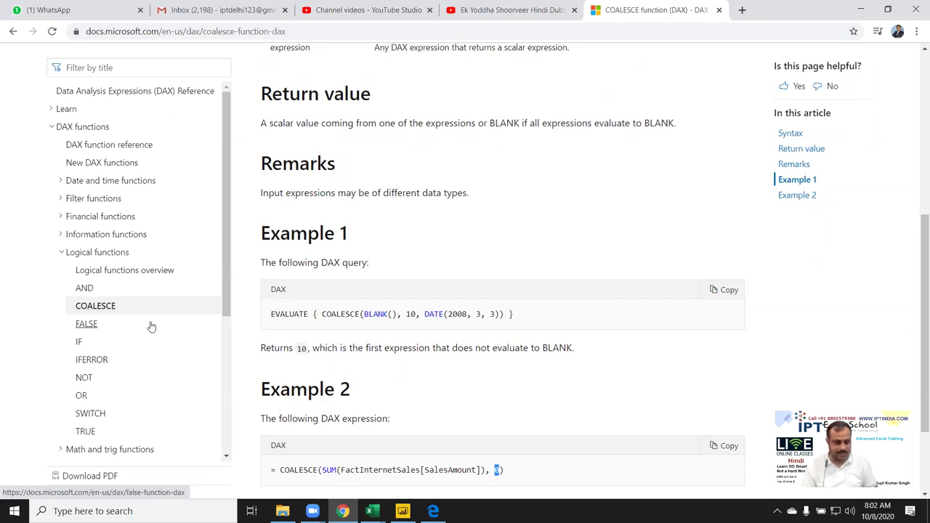
{"action": "key", "text": "super+d"}
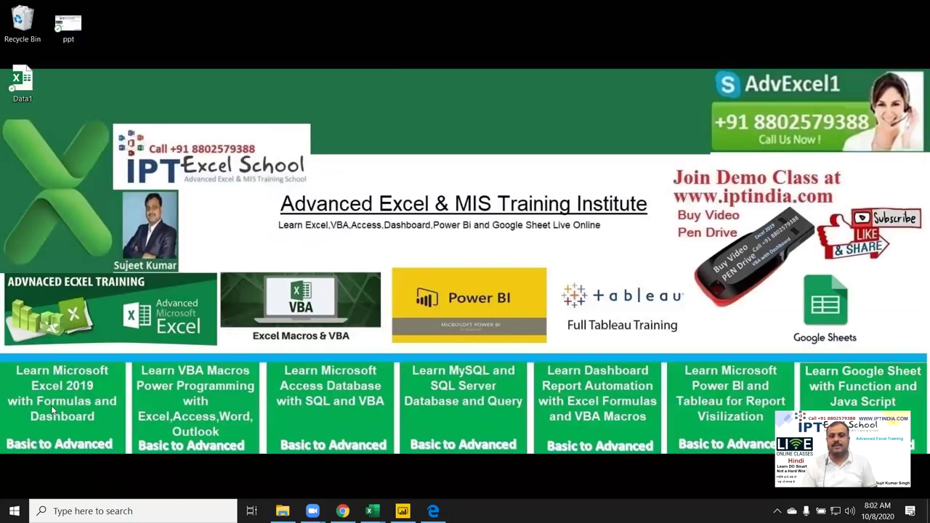